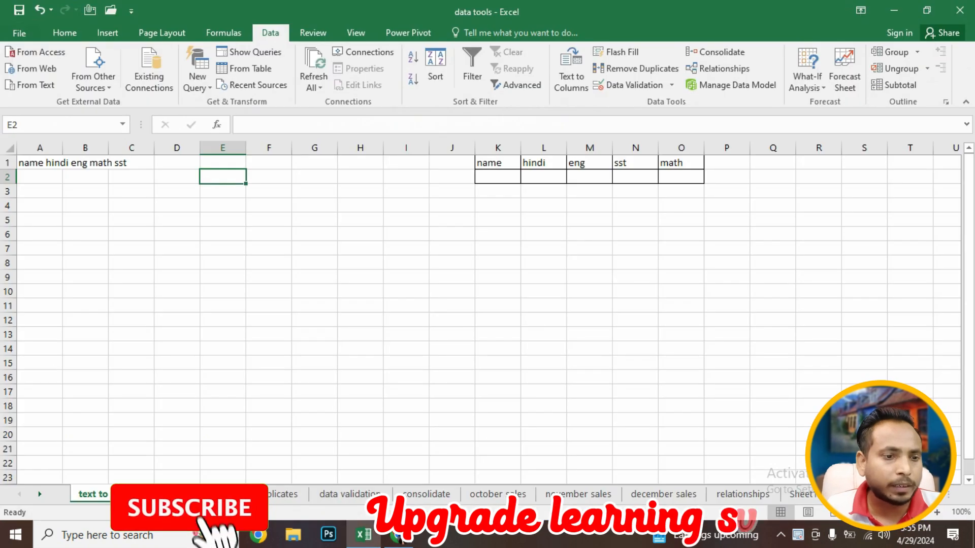
{"action": "left_click", "coordinate": [406, 262]}
{"action": "left_click", "coordinate": [223, 219]}
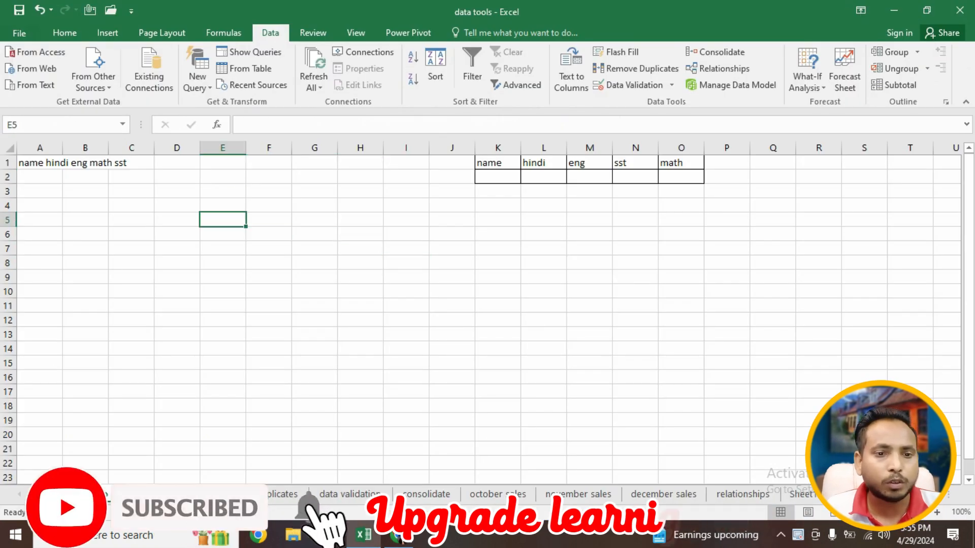
- Examine the header text in cell A1 and the bordered header table in K1:O1 of the text to columns sheet
{"action": "left_click", "coordinate": [65, 163]}
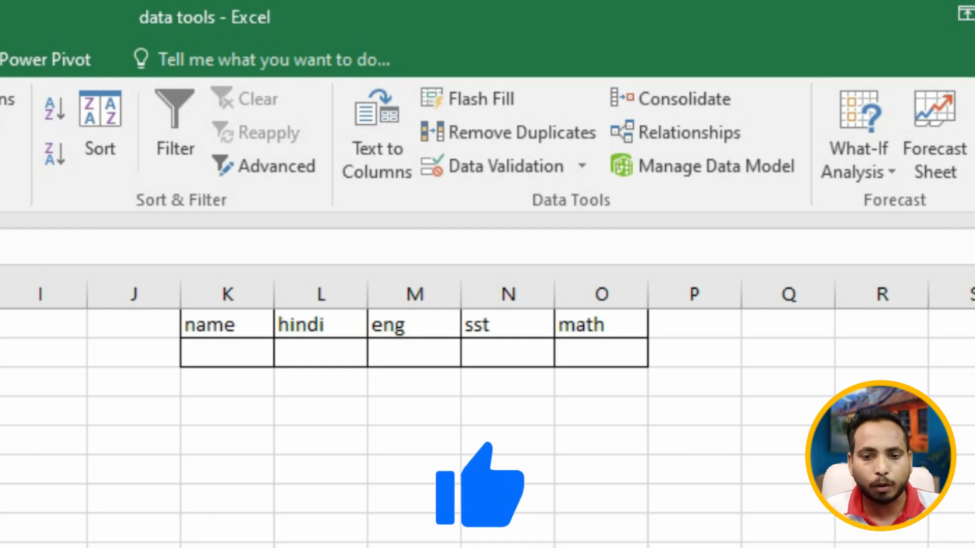
{"action": "left_click", "coordinate": [414, 440]}
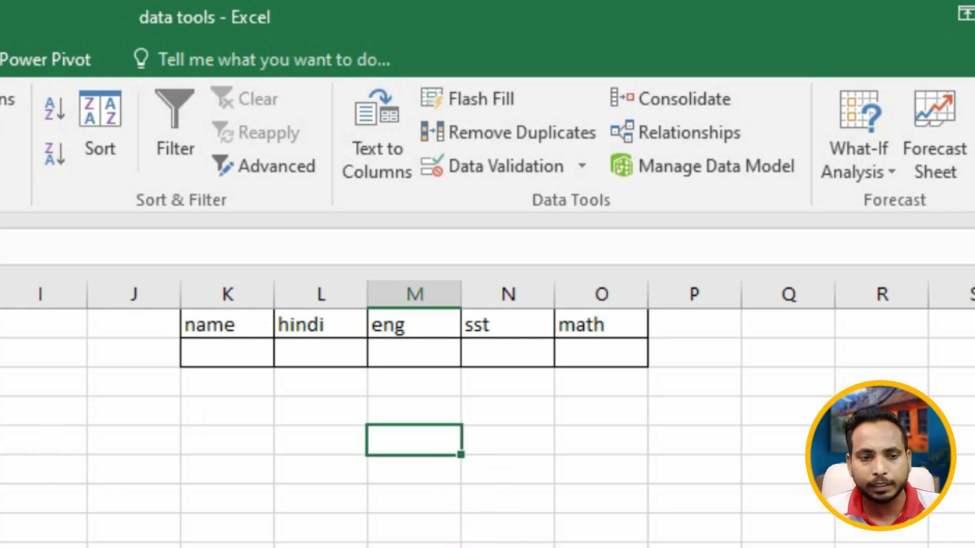
{"action": "left_click", "coordinate": [222, 234]}
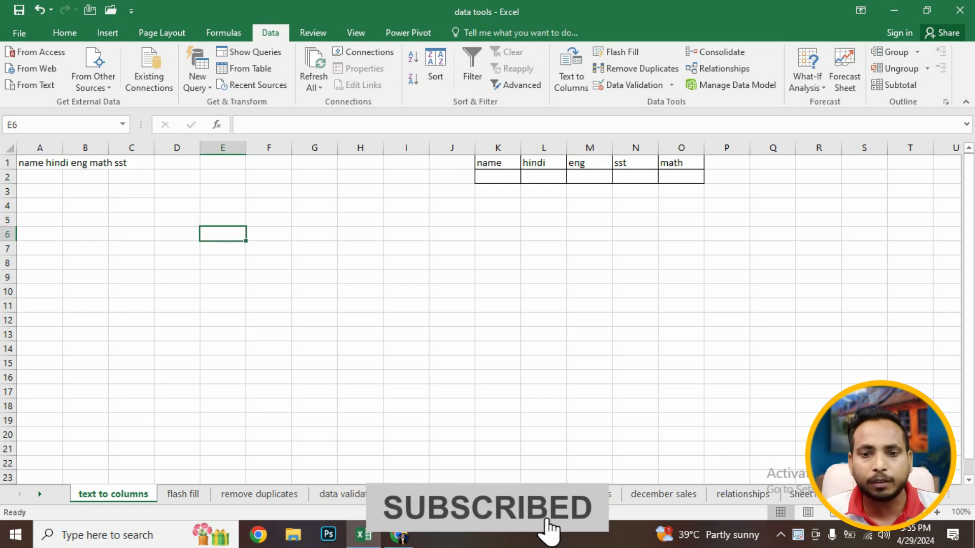
{"action": "left_click", "coordinate": [268, 206]}
{"action": "left_click", "coordinate": [223, 249]}
{"action": "left_click", "coordinate": [40, 191]}
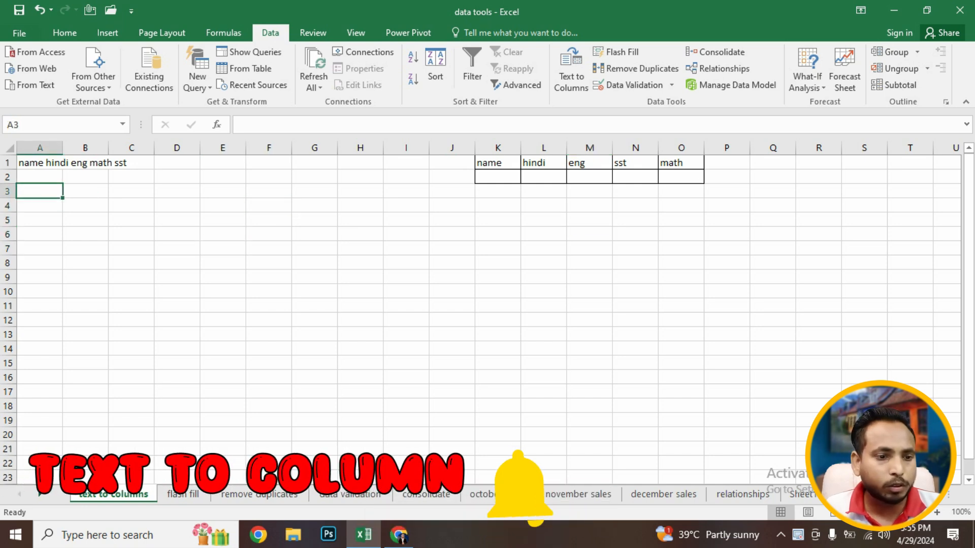
{"action": "left_click", "coordinate": [40, 163]}
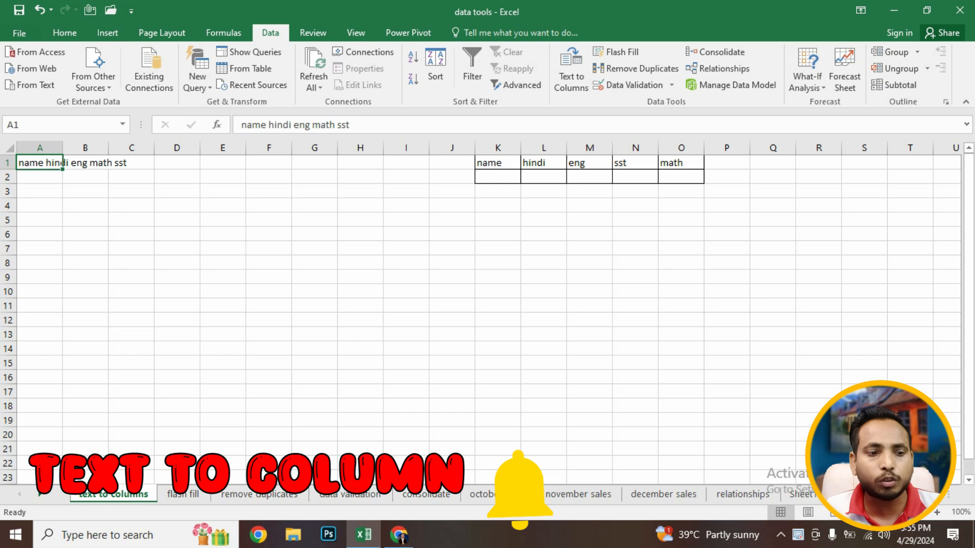
{"action": "left_click", "coordinate": [40, 206]}
{"action": "left_click", "coordinate": [39, 163]}
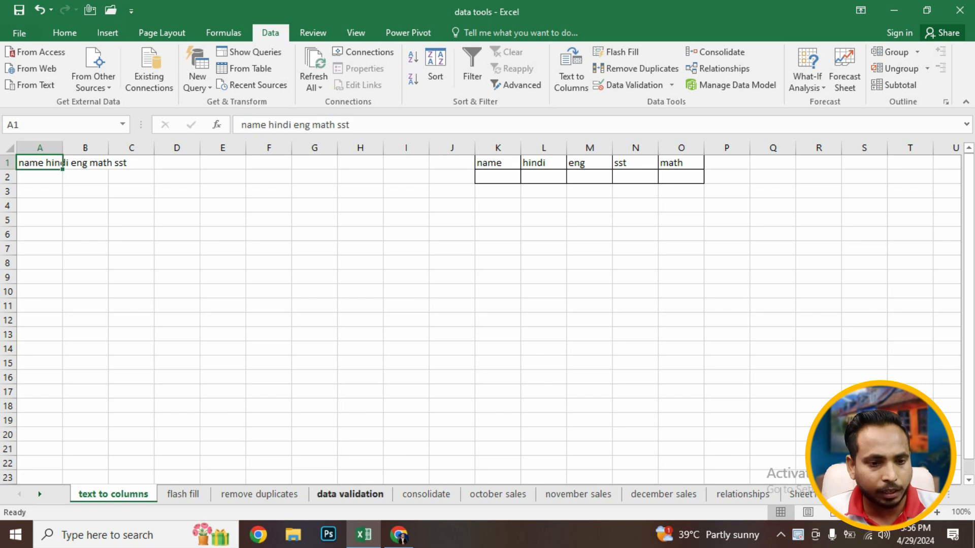
- Open the excel demo text file from the desktop and copy all of its student data lines
{"action": "key", "text": "super+d"}
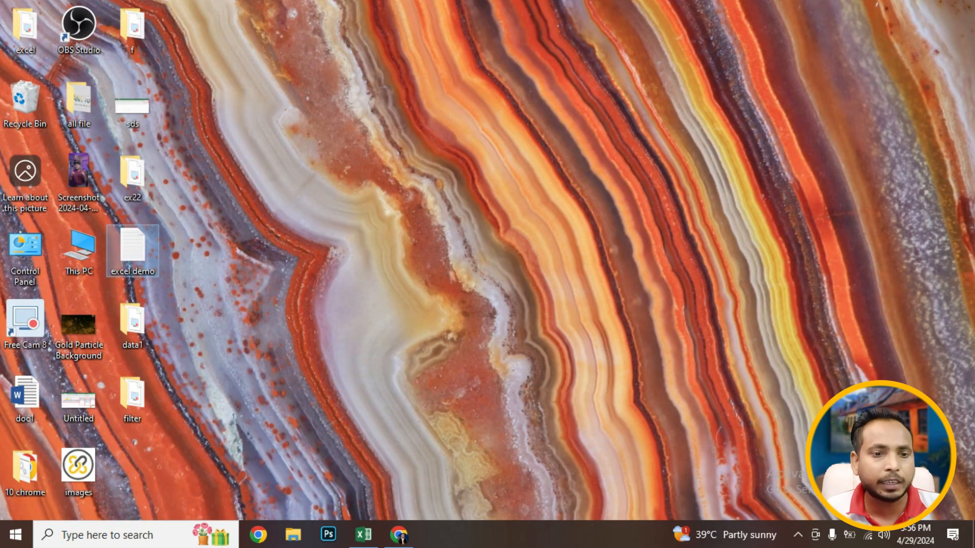
{"action": "double_click", "coordinate": [132, 251]}
{"action": "key", "text": "super+shift+Up"}
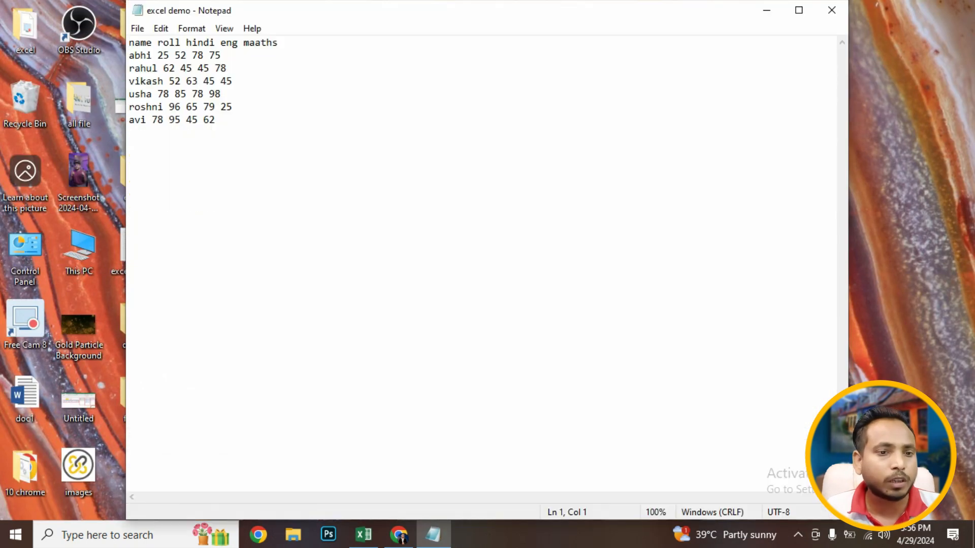
{"action": "left_click_drag", "start_coordinate": [285, 44], "coordinate": [220, 45]}
{"action": "left_click_drag", "start_coordinate": [217, 121], "coordinate": [130, 43]}
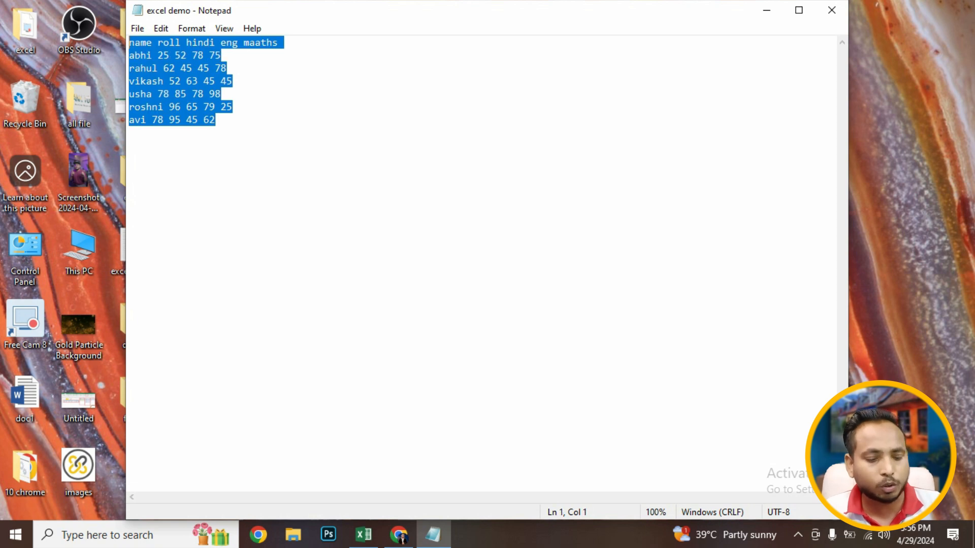
{"action": "key", "text": "ctrl+c"}
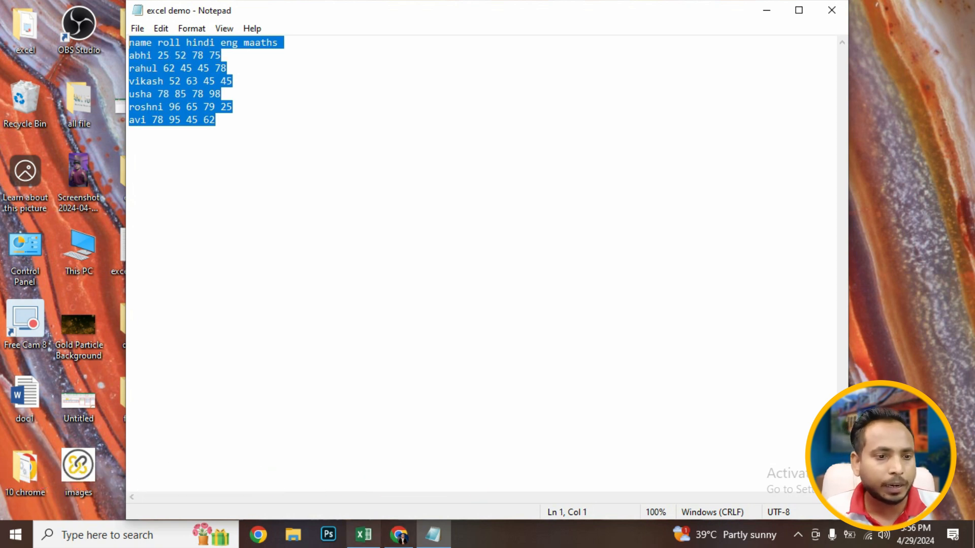
- Paste the copied data into the sheet starting at A7, and undo the paste
{"action": "left_click", "coordinate": [363, 534]}
{"action": "left_click", "coordinate": [39, 249]}
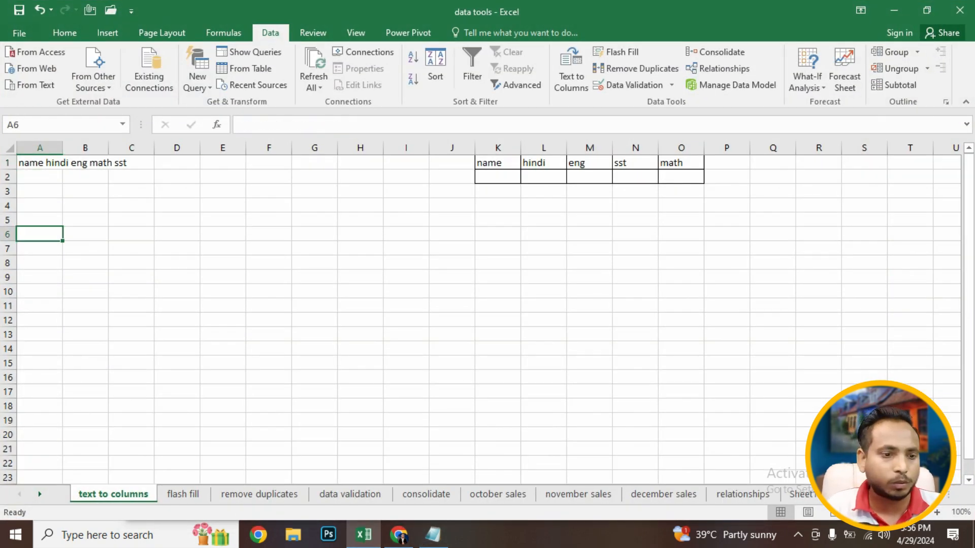
{"action": "key", "text": "ctrl+v"}
{"action": "left_click", "coordinate": [85, 305]}
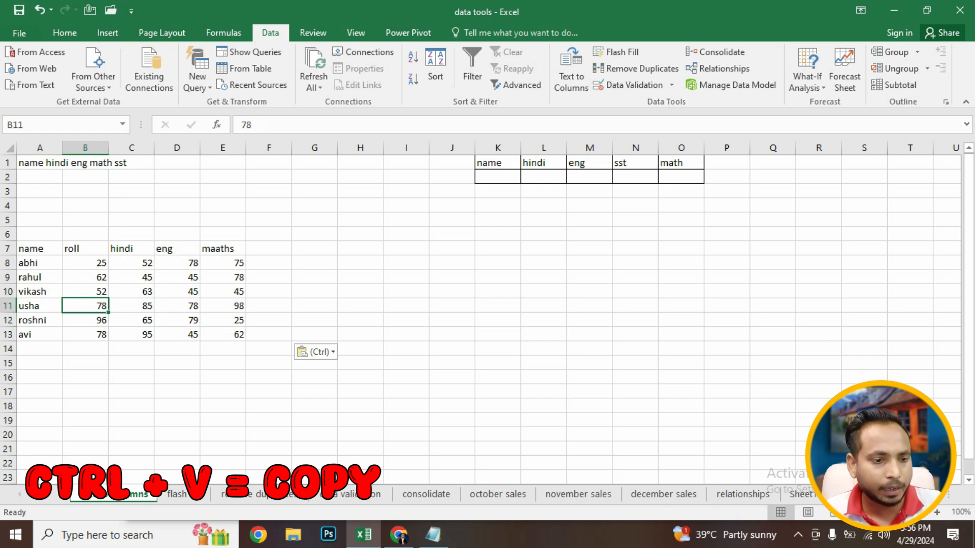
{"action": "key", "text": "ctrl+z"}
- Paste all copied lines into cell A7 through the formula bar and widen column A
{"action": "left_click", "coordinate": [241, 125]}
{"action": "key", "text": "ctrl+v"}
{"action": "left_click", "coordinate": [132, 335]}
{"action": "left_click", "coordinate": [85, 335]}
{"action": "left_click_drag", "start_coordinate": [62, 148], "coordinate": [218, 148]}
{"action": "left_click", "coordinate": [117, 334]}
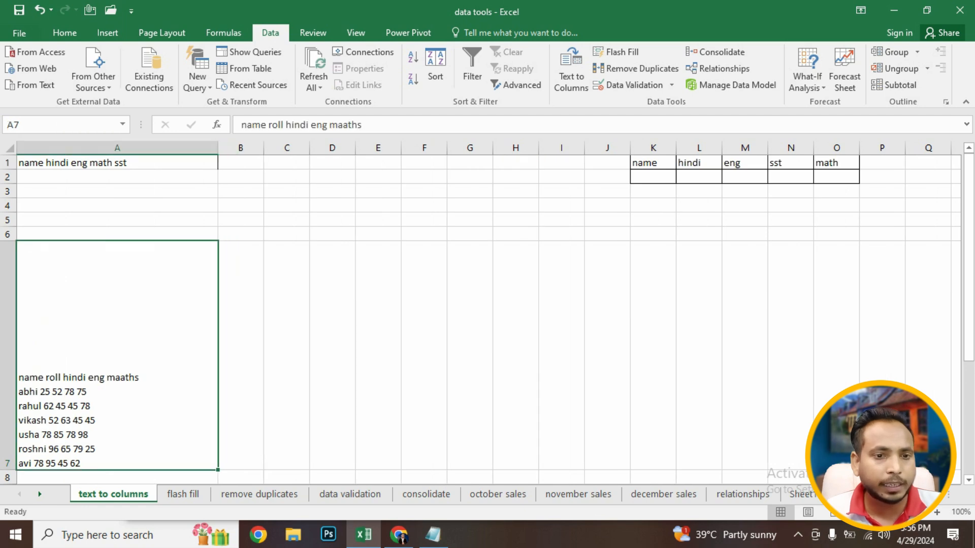
- Set cell A7's vertical text alignment to middle
{"action": "left_click", "coordinate": [65, 33]}
{"action": "left_click", "coordinate": [286, 58]}
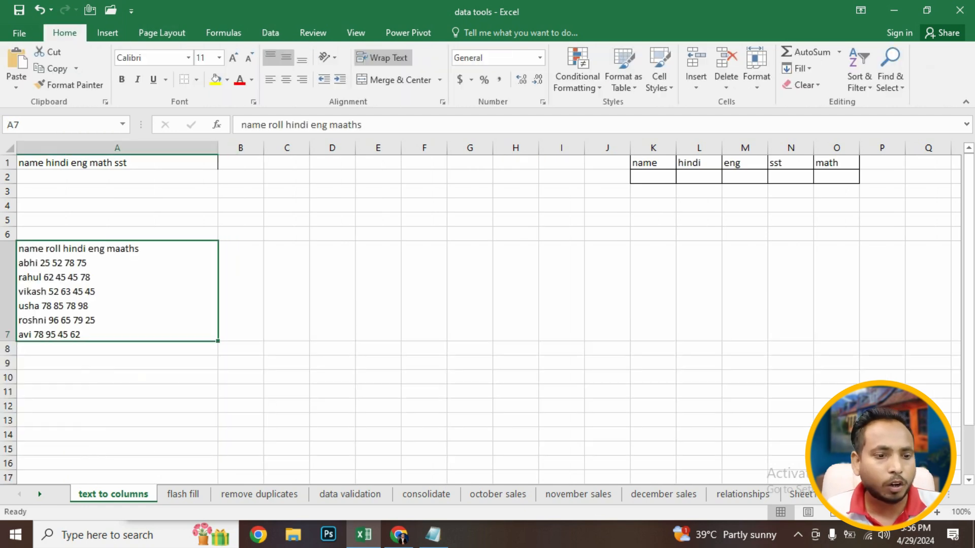
{"action": "left_click", "coordinate": [117, 377]}
{"action": "left_click", "coordinate": [117, 292]}
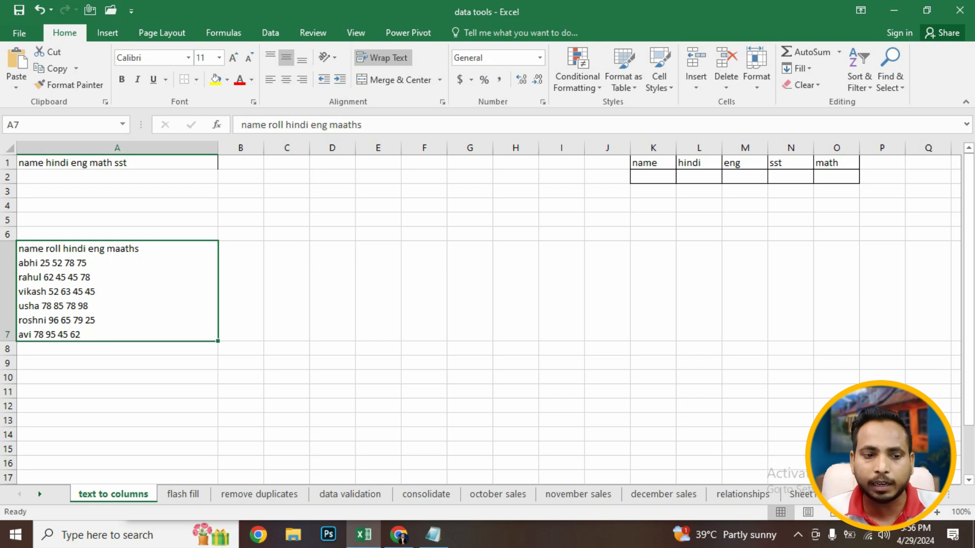
{"action": "left_click", "coordinate": [117, 363]}
{"action": "left_click", "coordinate": [117, 292]}
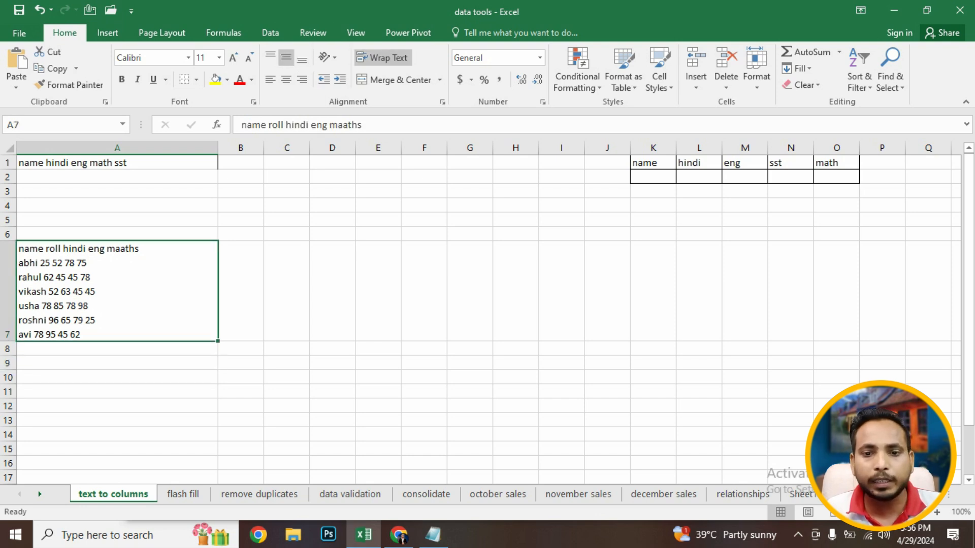
{"action": "left_click", "coordinate": [270, 33]}
{"action": "left_click", "coordinate": [571, 71]}
{"action": "left_click_drag", "start_coordinate": [568, 119], "coordinate": [594, 89]}
{"action": "mouse_move", "coordinate": [489, 332]}
{"action": "left_mouse_down"}
{"action": "mouse_move", "coordinate": [658, 333]}
{"action": "mouse_move", "coordinate": [489, 332]}
{"action": "left_mouse_up"}
{"action": "left_click", "coordinate": [425, 166]}
{"action": "left_click", "coordinate": [666, 359]}
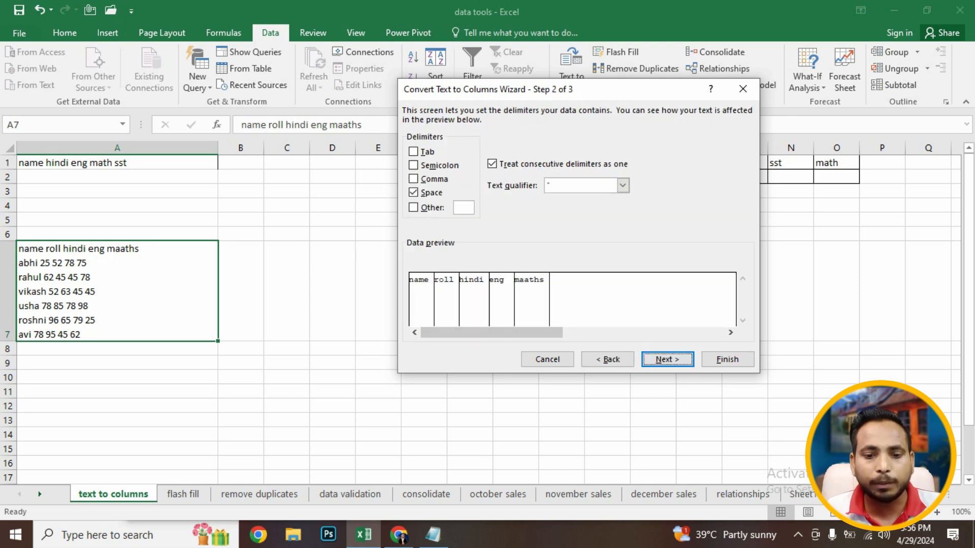
{"action": "left_click_drag", "start_coordinate": [536, 332], "coordinate": [685, 332]}
{"action": "left_click", "coordinate": [547, 359]}
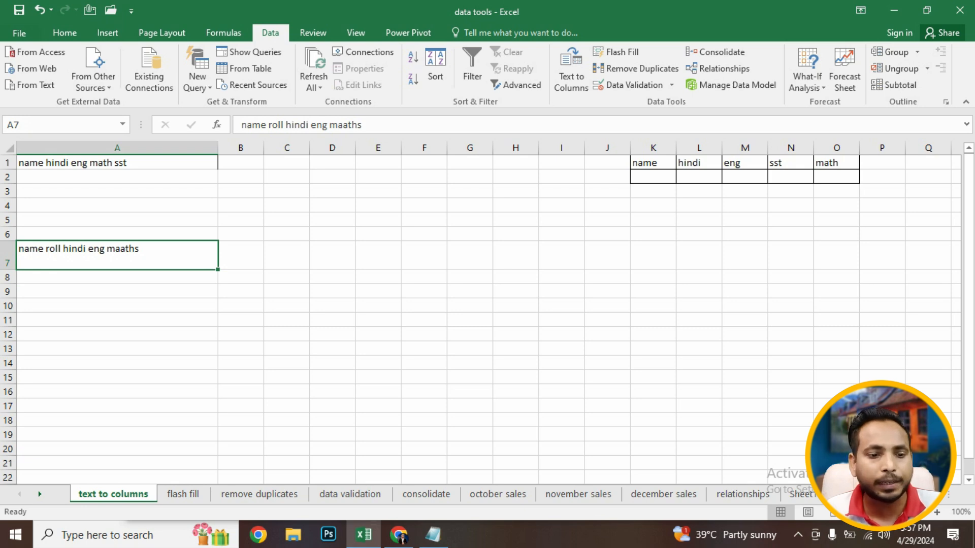
- Split the header text in A1 into separate columns with Text to Columns, using space as the delimiter
{"action": "left_click", "coordinate": [118, 163]}
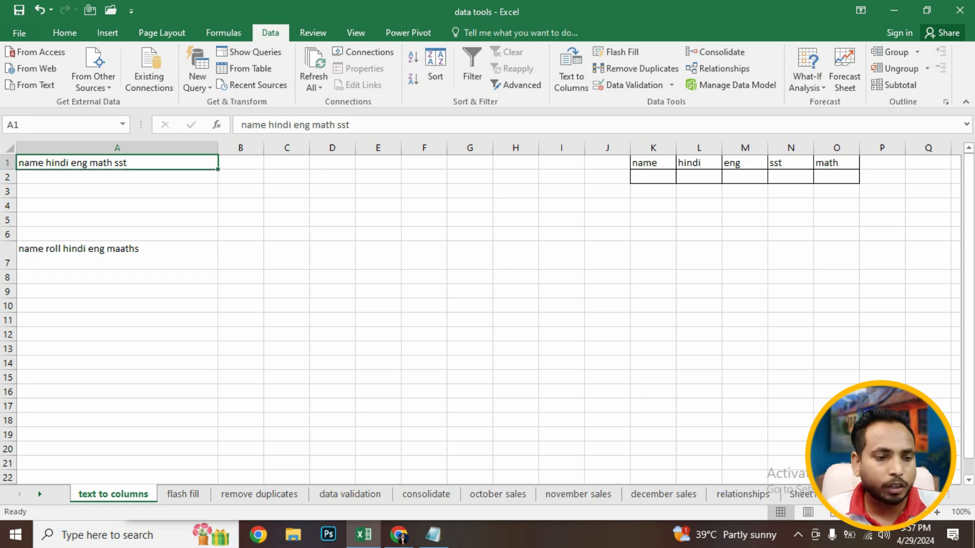
{"action": "left_click", "coordinate": [117, 255]}
{"action": "left_click", "coordinate": [117, 320]}
{"action": "left_click", "coordinate": [118, 256]}
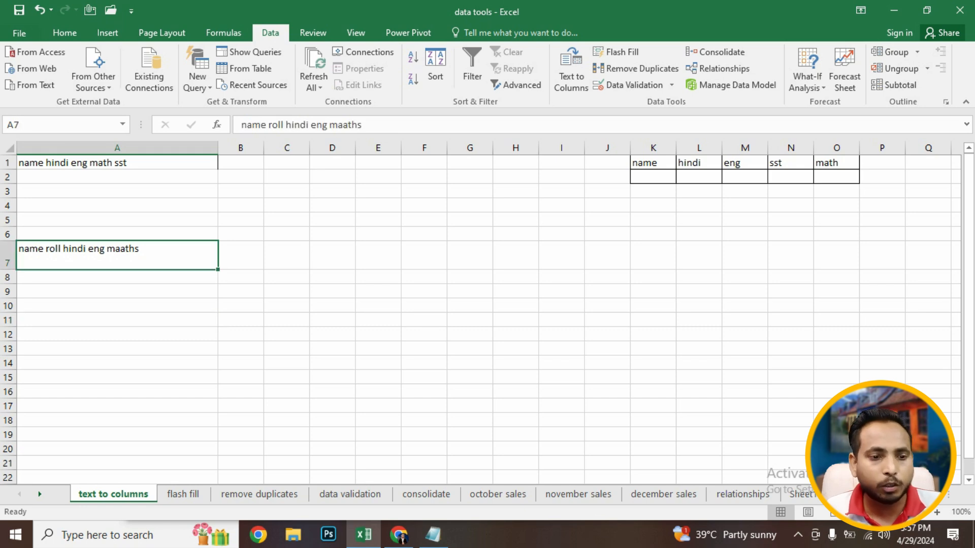
{"action": "left_click", "coordinate": [117, 163]}
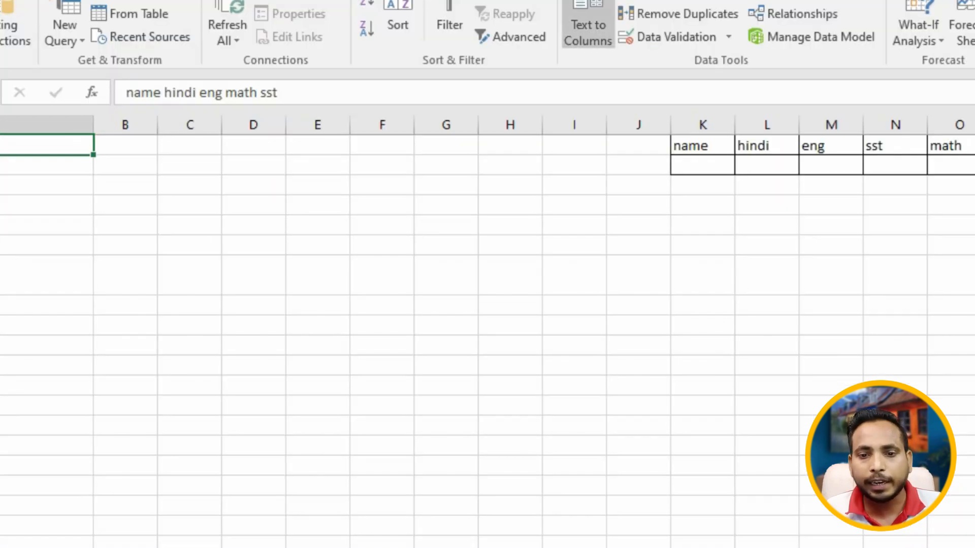
{"action": "left_click", "coordinate": [587, 31]}
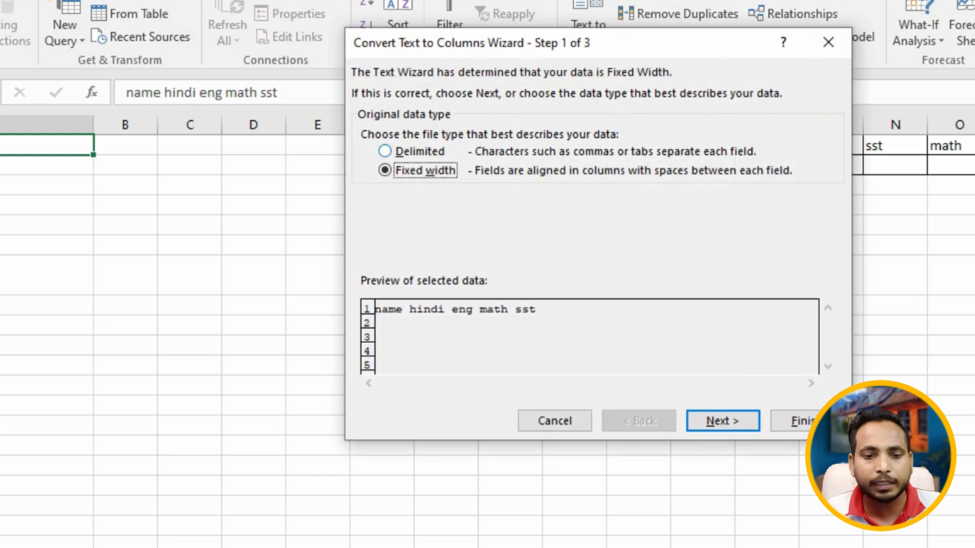
{"action": "left_click", "coordinate": [412, 151]}
{"action": "left_click", "coordinate": [722, 421]}
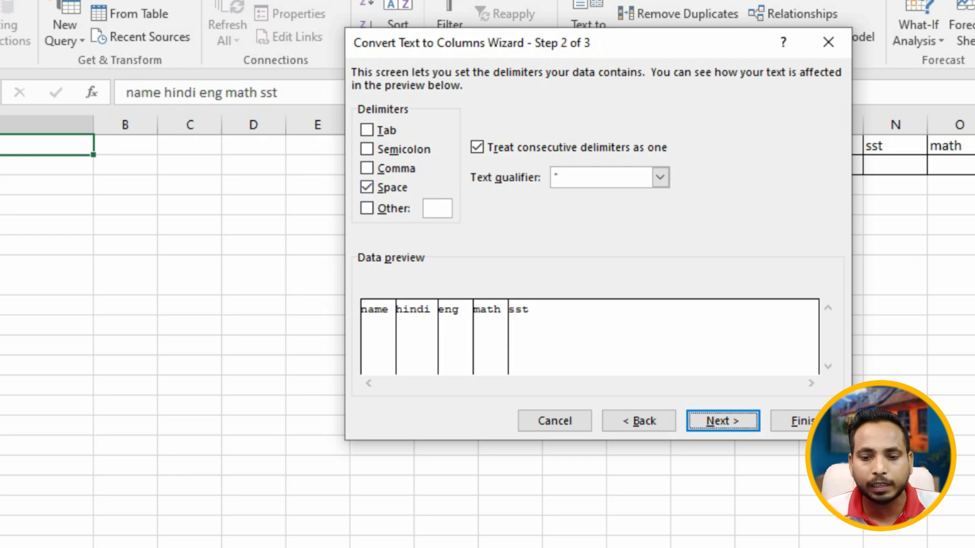
{"action": "key", "text": "Return"}
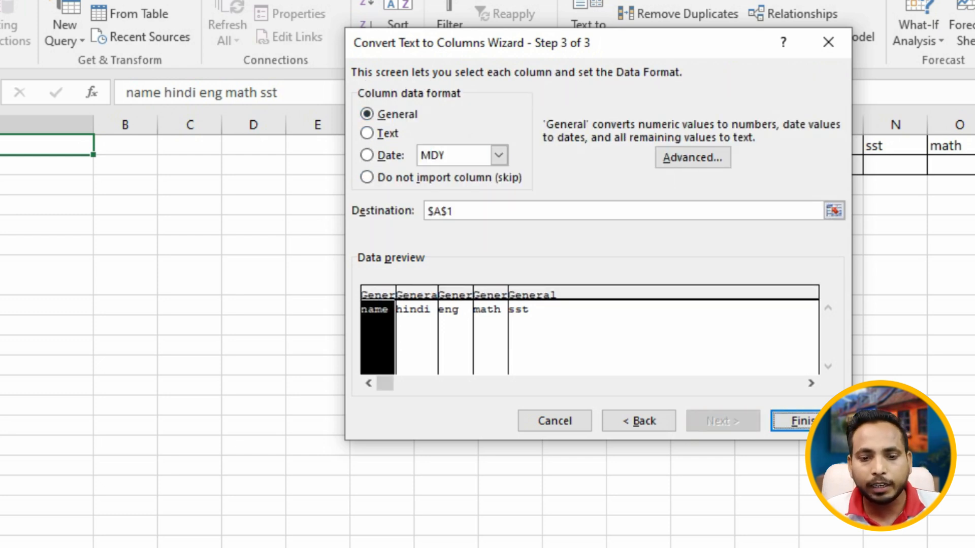
{"action": "key", "text": "Return"}
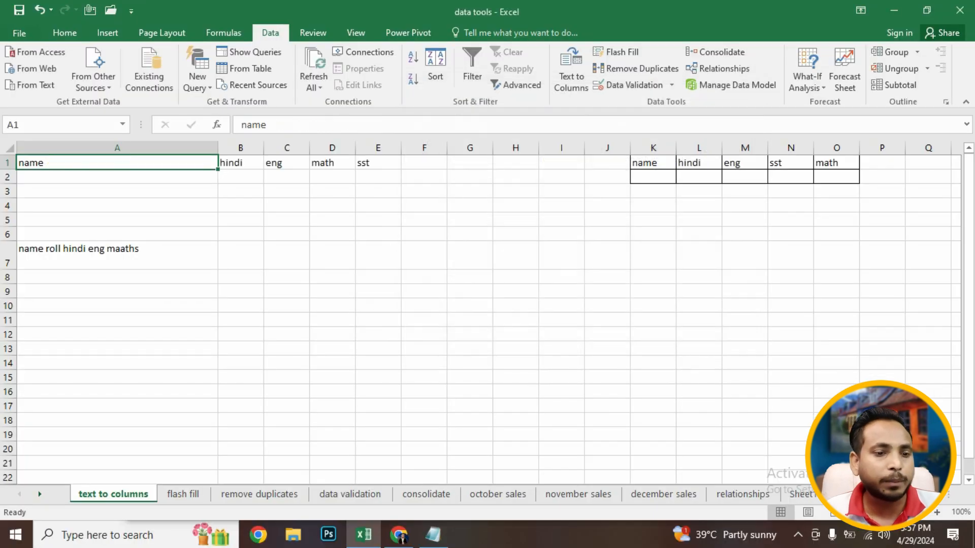
- Narrow column A back to about its original width
{"action": "left_click", "coordinate": [286, 219]}
{"action": "left_click_drag", "start_coordinate": [218, 148], "coordinate": [102, 147]}
{"action": "left_click", "coordinate": [170, 277]}
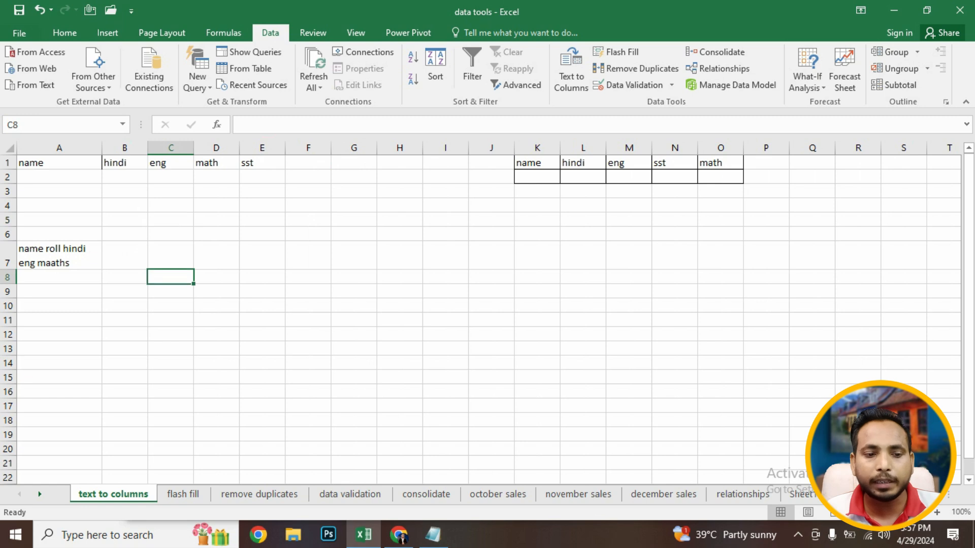
- Split the text in cell A7 into separate columns with Text to Columns, delimited by spaces
{"action": "left_click", "coordinate": [59, 256]}
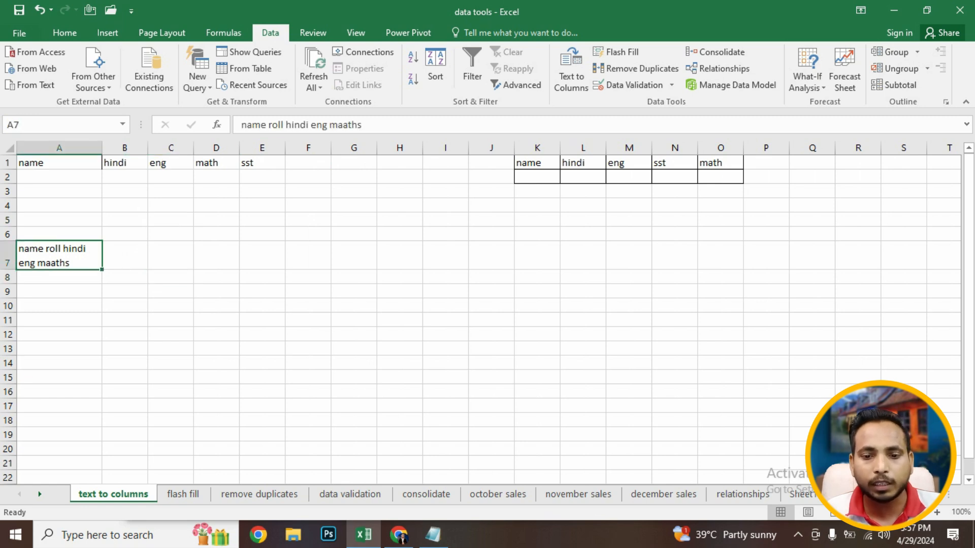
{"action": "left_click", "coordinate": [571, 71]}
{"action": "left_click", "coordinate": [427, 179]}
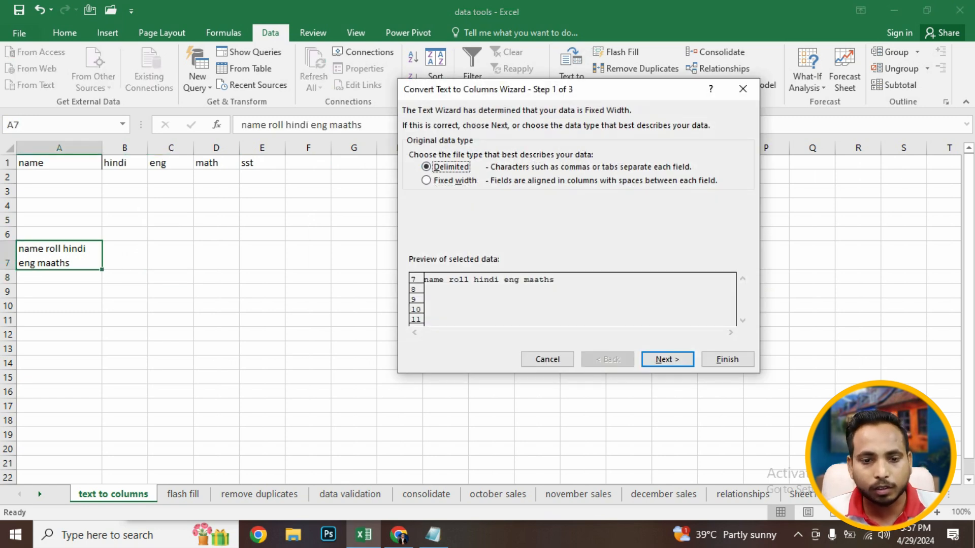
{"action": "left_click", "coordinate": [667, 359]}
{"action": "left_click", "coordinate": [667, 359]}
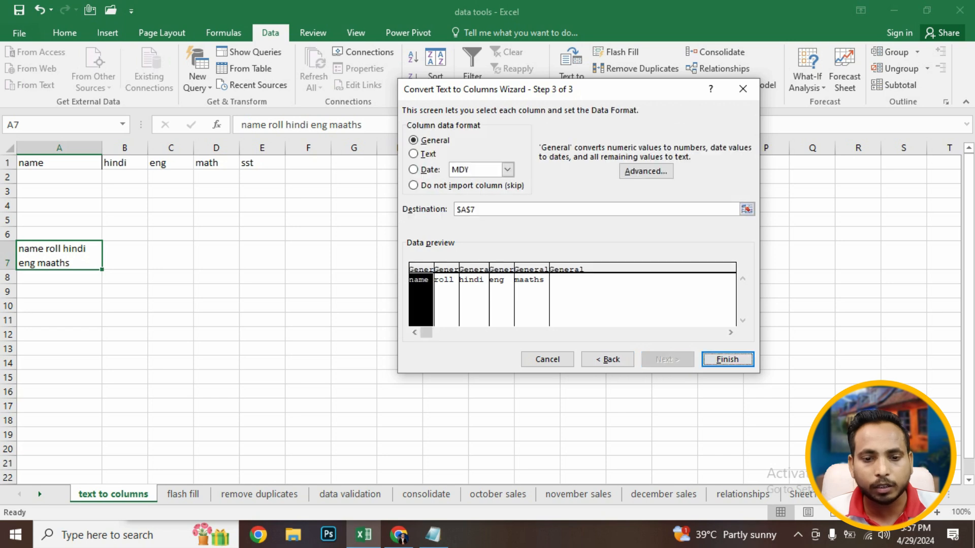
{"action": "left_click", "coordinate": [727, 360]}
- Reduce the height of row 7 to fit the split headers
{"action": "left_click", "coordinate": [308, 363]}
{"action": "left_click", "coordinate": [60, 256]}
{"action": "left_click_drag", "start_coordinate": [60, 163], "coordinate": [262, 259]}
{"action": "left_click", "coordinate": [124, 256]}
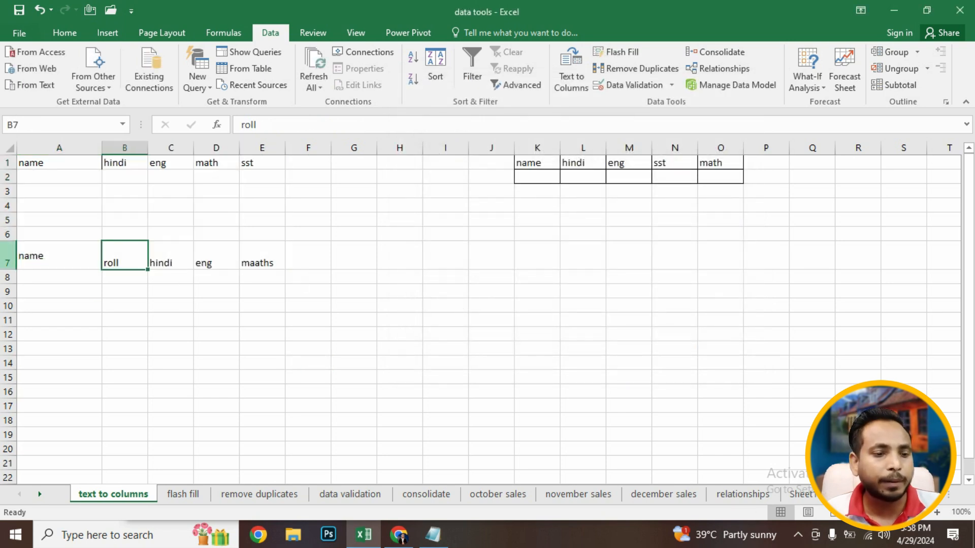
{"action": "left_click_drag", "start_coordinate": [8, 270], "coordinate": [8, 260]}
{"action": "left_click", "coordinate": [124, 310]}
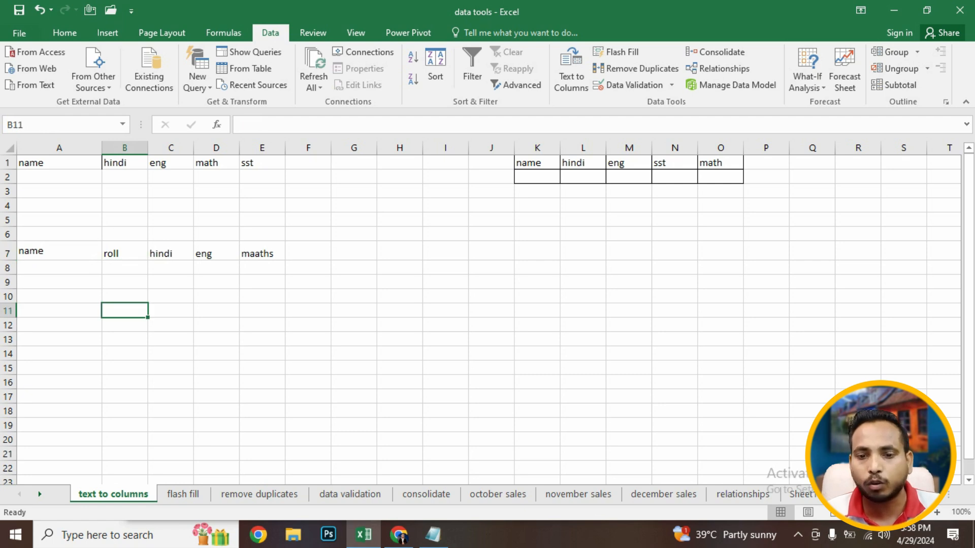
- Switch to the flash fill sheet and review its name list
{"action": "left_click", "coordinate": [537, 163]}
{"action": "left_click", "coordinate": [537, 177]}
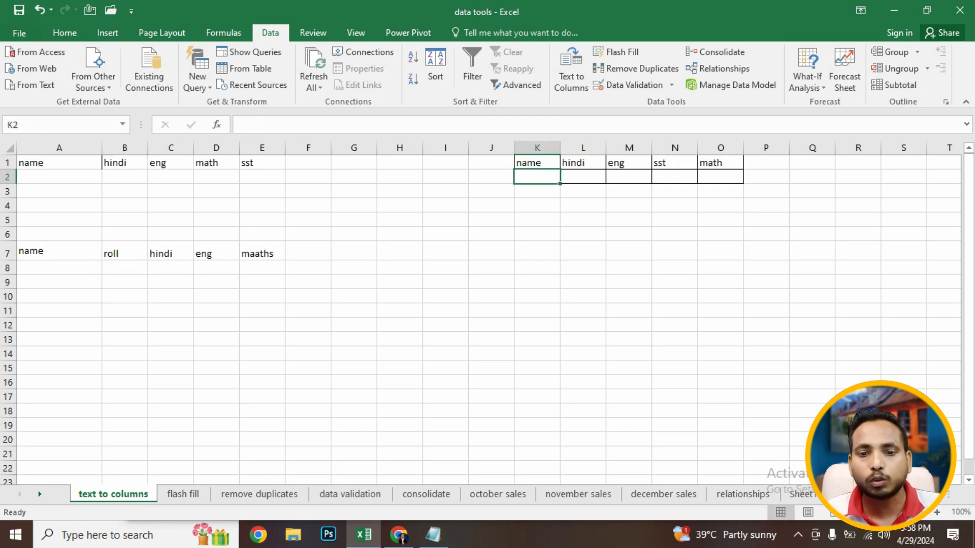
{"action": "left_click", "coordinate": [446, 267]}
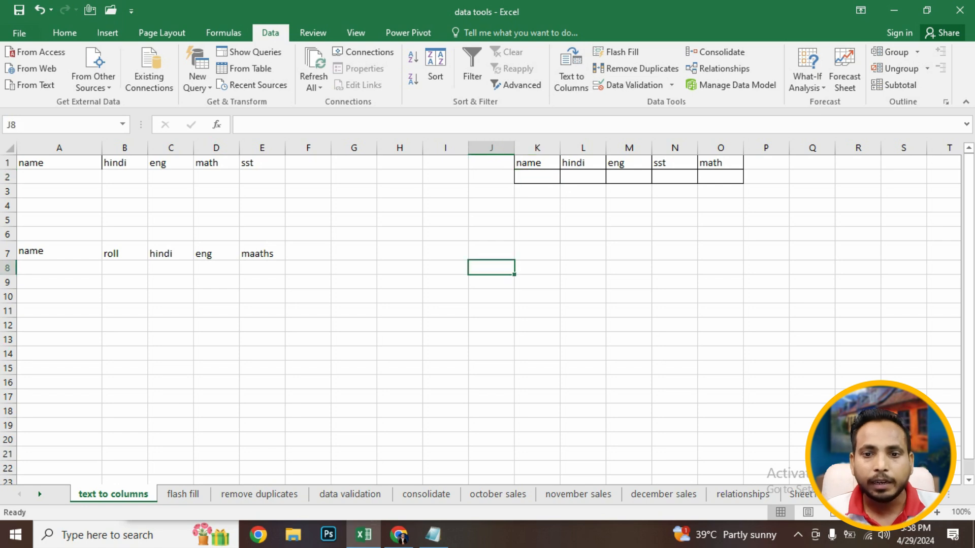
{"action": "left_click", "coordinate": [182, 494]}
{"action": "left_click", "coordinate": [222, 291]}
{"action": "left_click_drag", "start_coordinate": [498, 277], "coordinate": [451, 163]}
{"action": "left_click_drag", "start_coordinate": [269, 263], "coordinate": [269, 249]}
{"action": "left_click", "coordinate": [544, 249]}
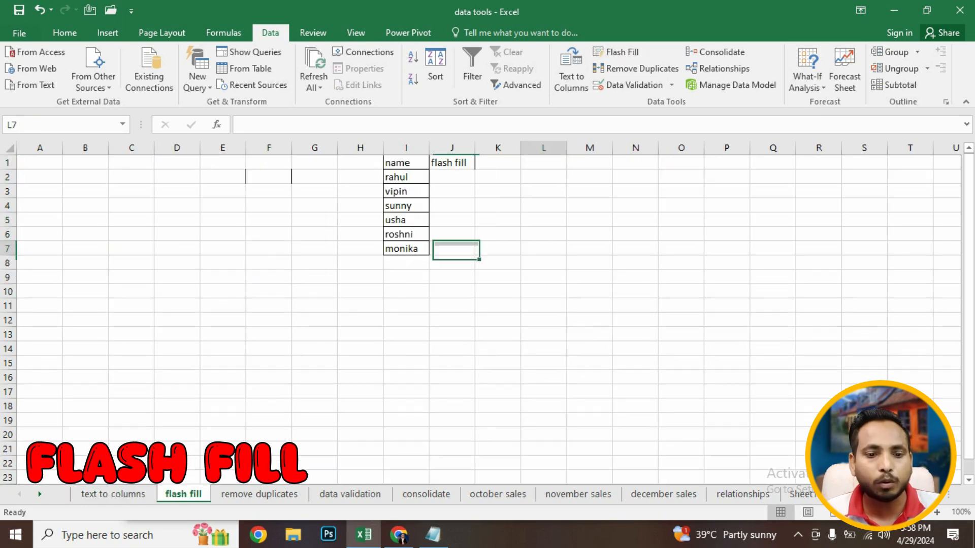
{"action": "left_click_drag", "start_coordinate": [406, 206], "coordinate": [406, 163]}
{"action": "left_click", "coordinate": [314, 377]}
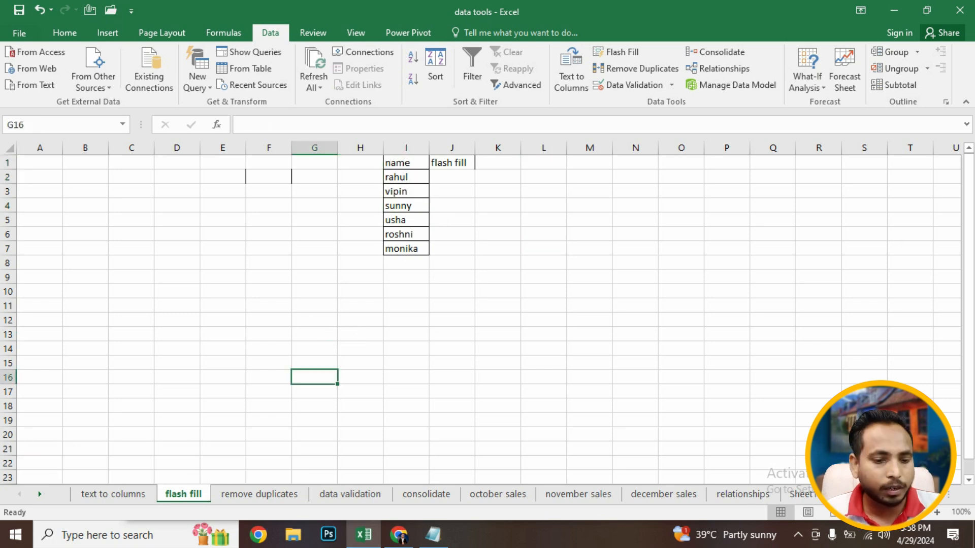
{"action": "left_click", "coordinate": [260, 494]}
{"action": "left_click", "coordinate": [182, 494]}
- Paste the block of score numbers into C1:F8 on the flash fill sheet
{"action": "left_click", "coordinate": [223, 305]}
{"action": "left_click_drag", "start_coordinate": [361, 192], "coordinate": [269, 192]}
{"action": "left_click", "coordinate": [132, 178]}
{"action": "left_click_drag", "start_coordinate": [132, 163], "coordinate": [269, 263]}
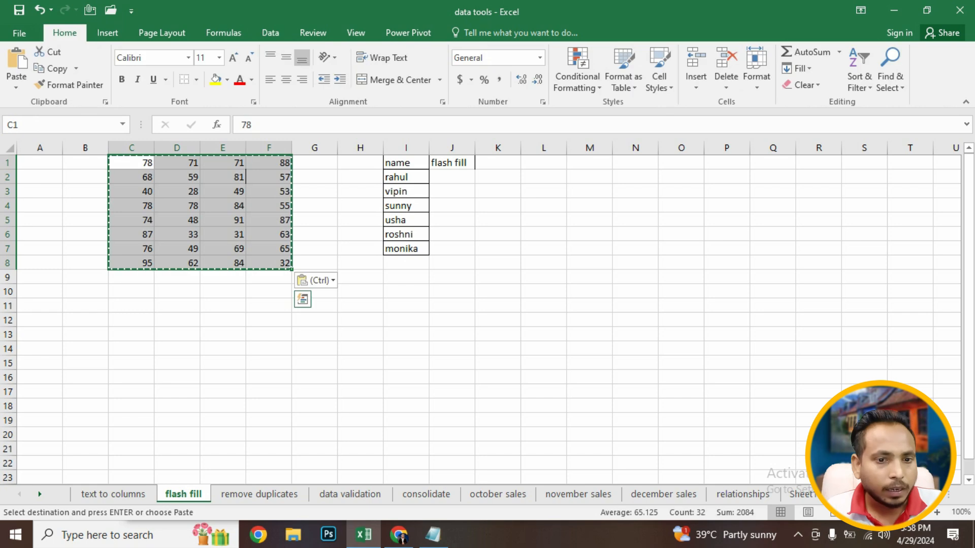
{"action": "key", "text": "Return"}
{"action": "key", "text": "Return"}
{"action": "left_click", "coordinate": [222, 335]}
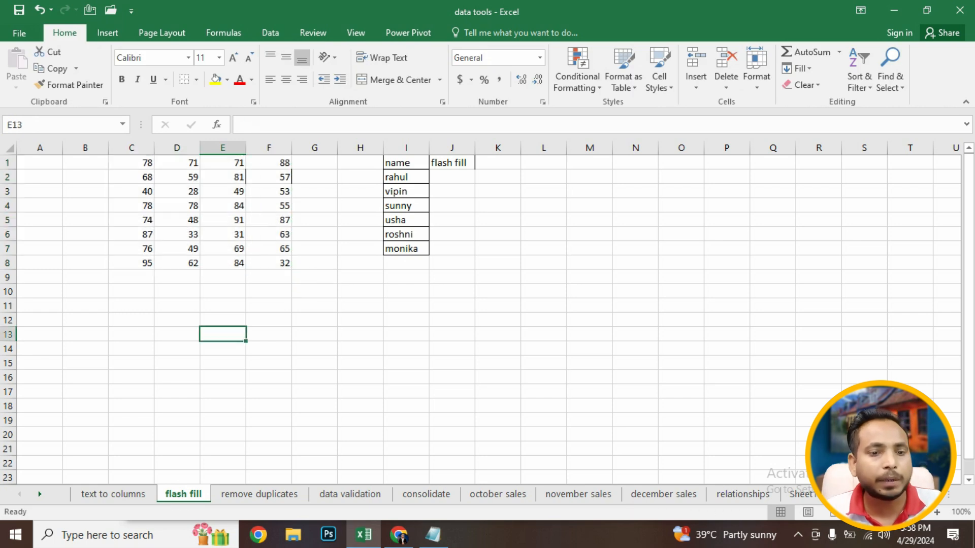
- Enter 78 in J2 as the example and Flash Fill the rest of the column
{"action": "left_click_drag", "start_coordinate": [131, 163], "coordinate": [269, 249]}
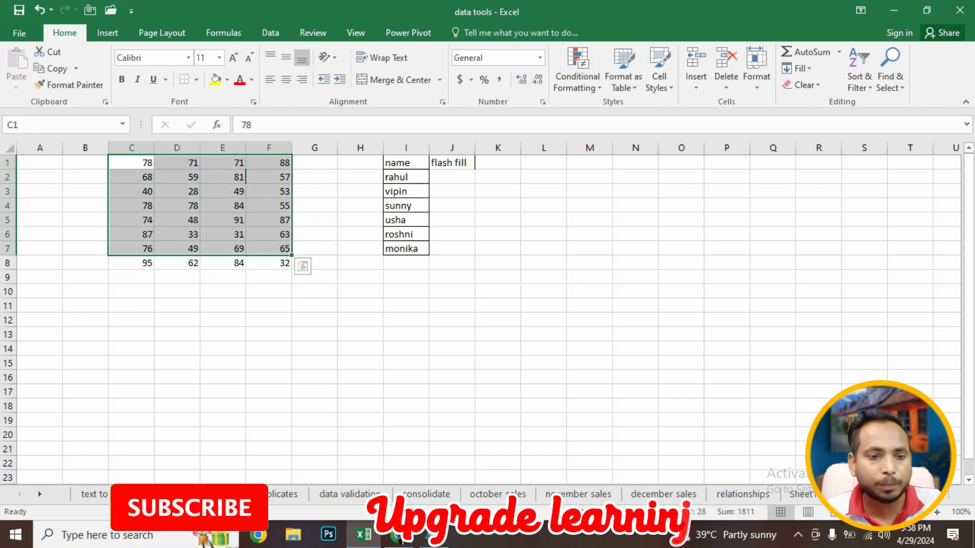
{"action": "left_click", "coordinate": [452, 177]}
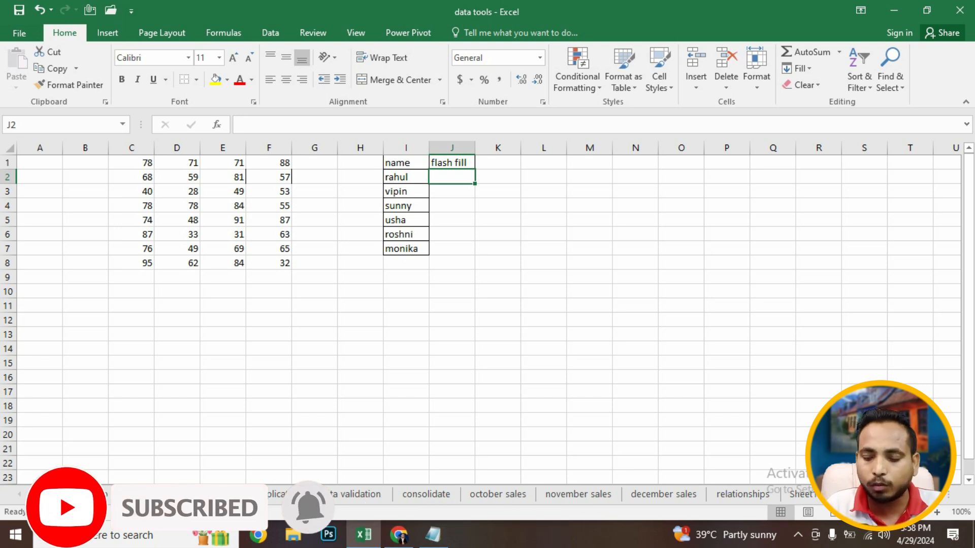
{"action": "type", "text": "78"}
{"action": "key", "text": "Return"}
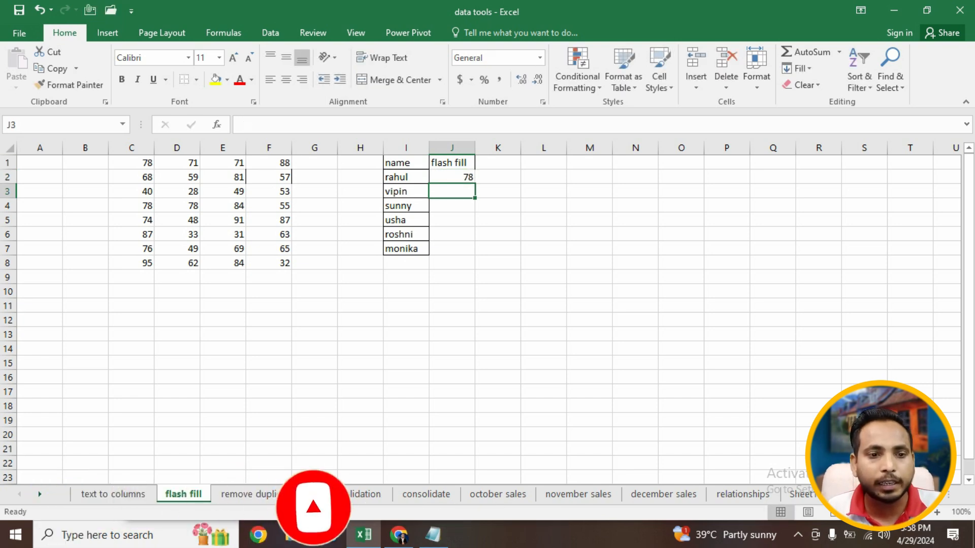
{"action": "left_click", "coordinate": [107, 32]}
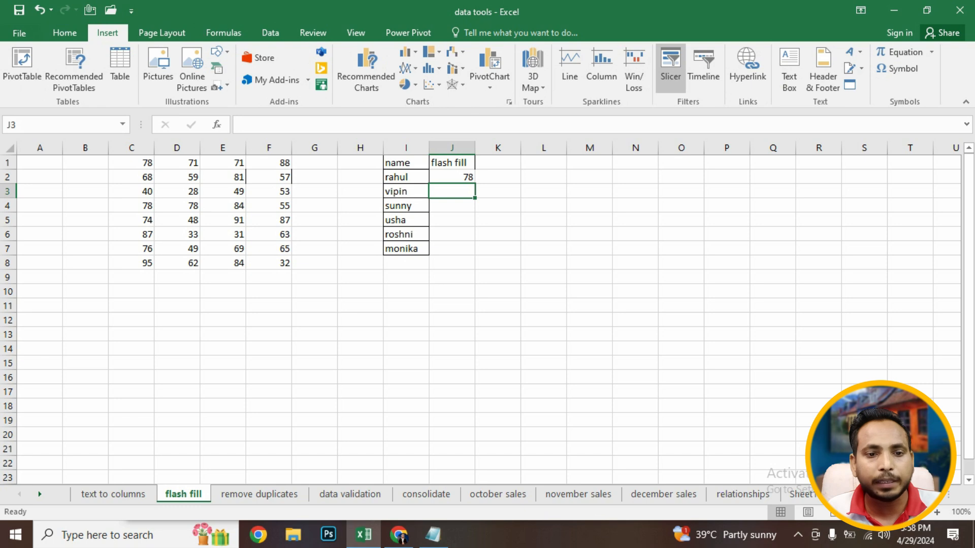
{"action": "left_click", "coordinate": [270, 32]}
{"action": "left_click", "coordinate": [615, 51]}
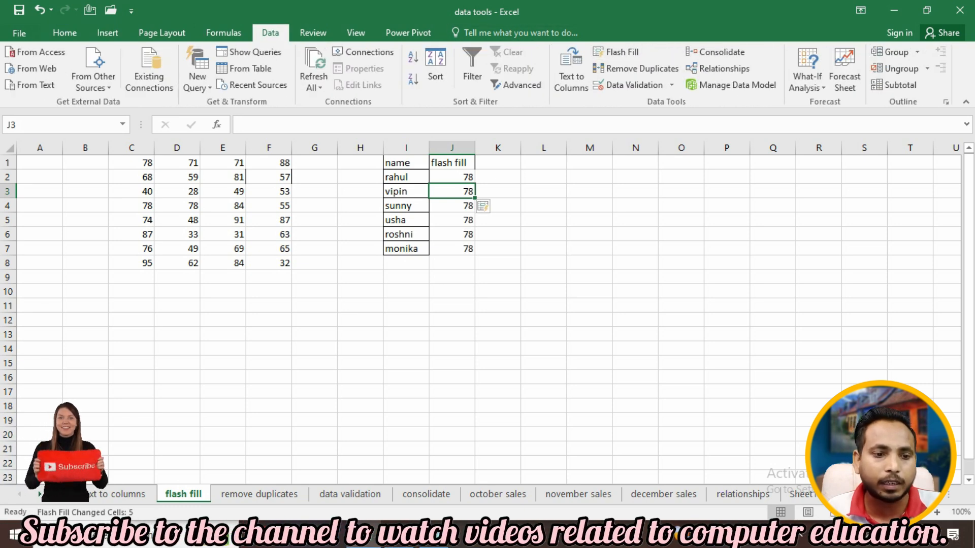
- Rebuild the data in C1:G7 as a table of names with eng, maths, sst and hindi score columns
{"action": "left_click_drag", "start_coordinate": [131, 162], "coordinate": [269, 263]}
{"action": "left_click_drag", "start_coordinate": [292, 220], "coordinate": [337, 220]}
{"action": "left_click_drag", "start_coordinate": [406, 163], "coordinate": [406, 248]}
{"action": "key", "text": "ctrl+c"}
{"action": "left_click", "coordinate": [131, 163]}
{"action": "key", "text": "Return"}
{"action": "left_click_drag", "start_coordinate": [131, 263], "coordinate": [359, 277]}
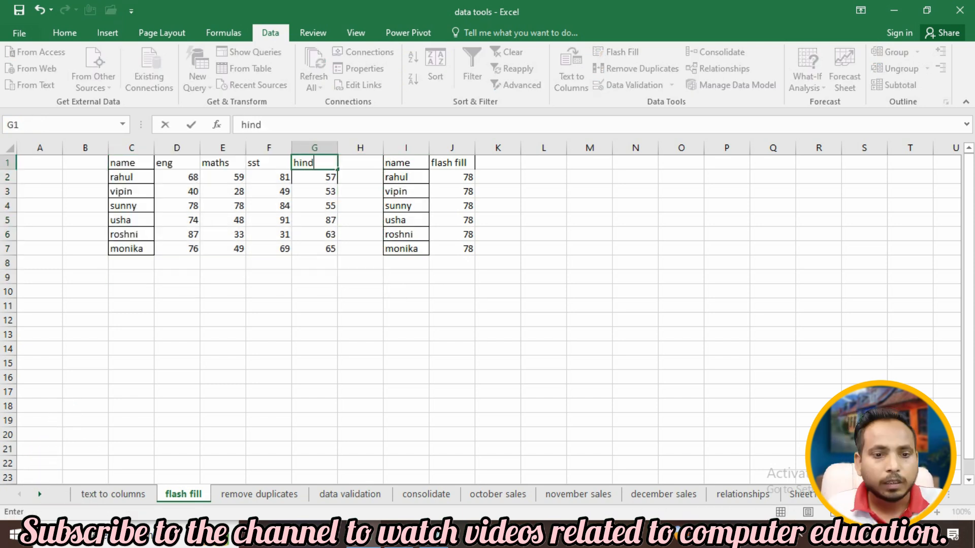
{"action": "type", "text": "i"}
{"action": "key", "text": "Return"}
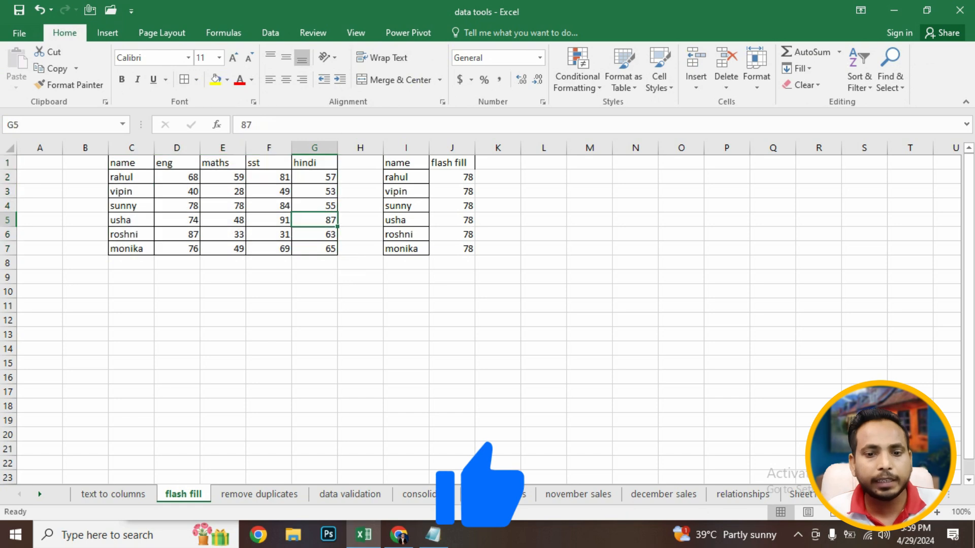
- Enter 68 in J2 as the example and Flash Fill the rest of the column
{"action": "left_click", "coordinate": [339, 206]}
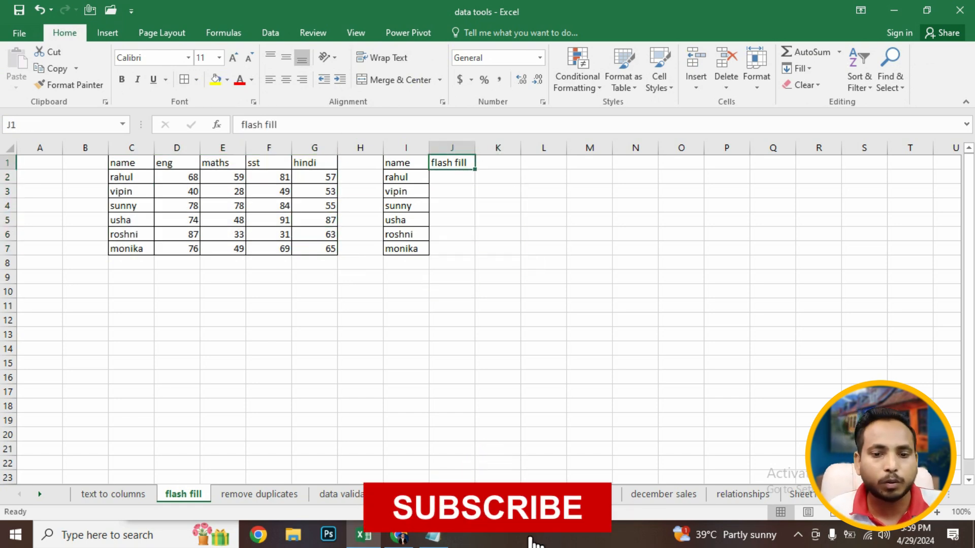
{"action": "key", "text": "Down"}
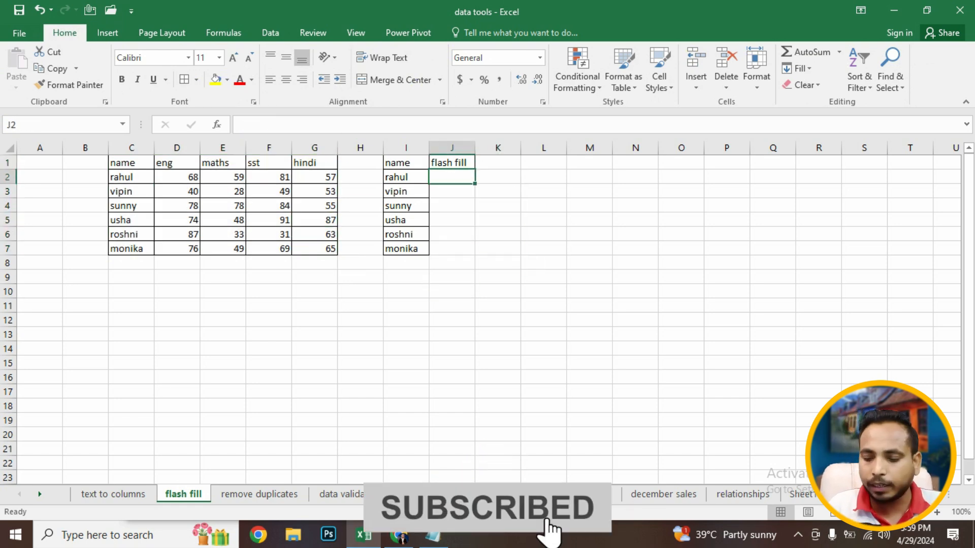
{"action": "type", "text": "68"}
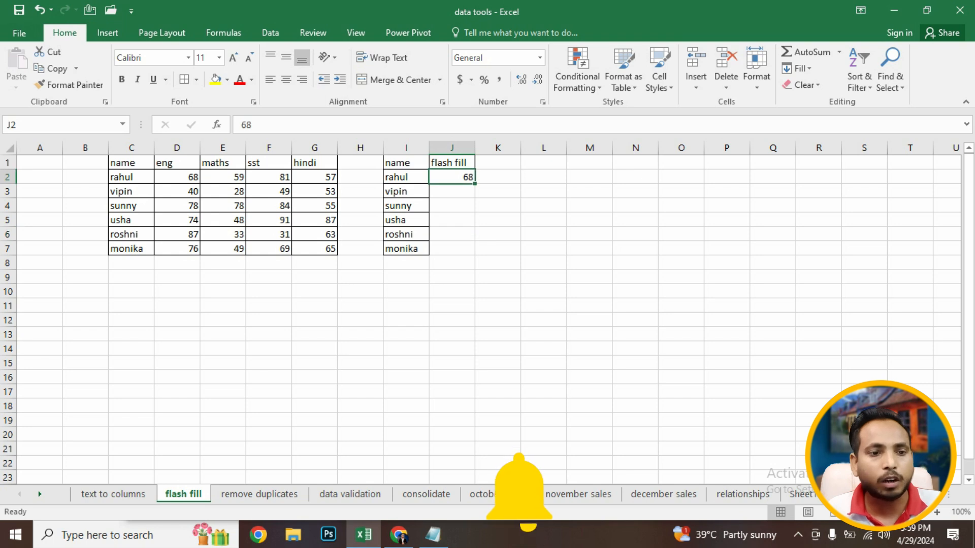
{"action": "key", "text": "Return"}
{"action": "left_click", "coordinate": [107, 33]}
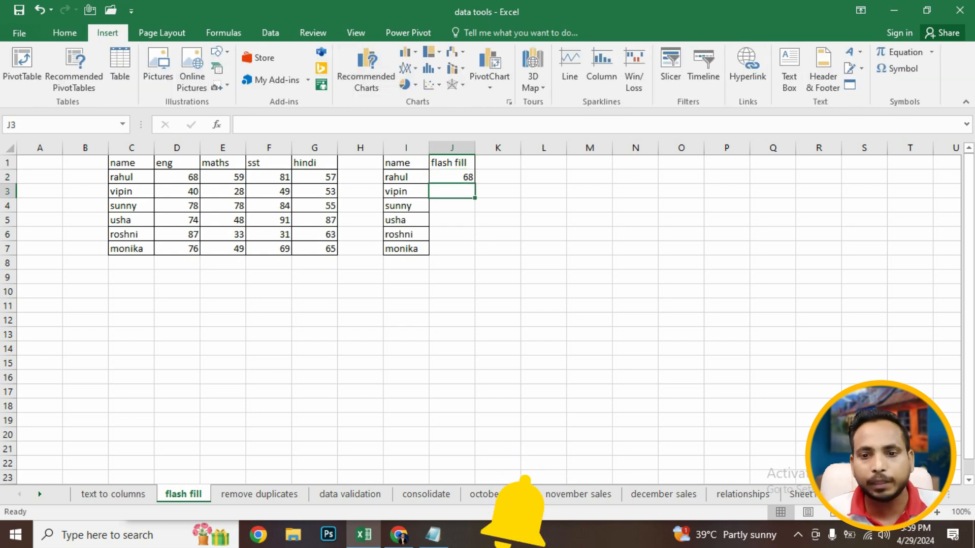
{"action": "left_click", "coordinate": [270, 32]}
{"action": "left_click", "coordinate": [616, 51]}
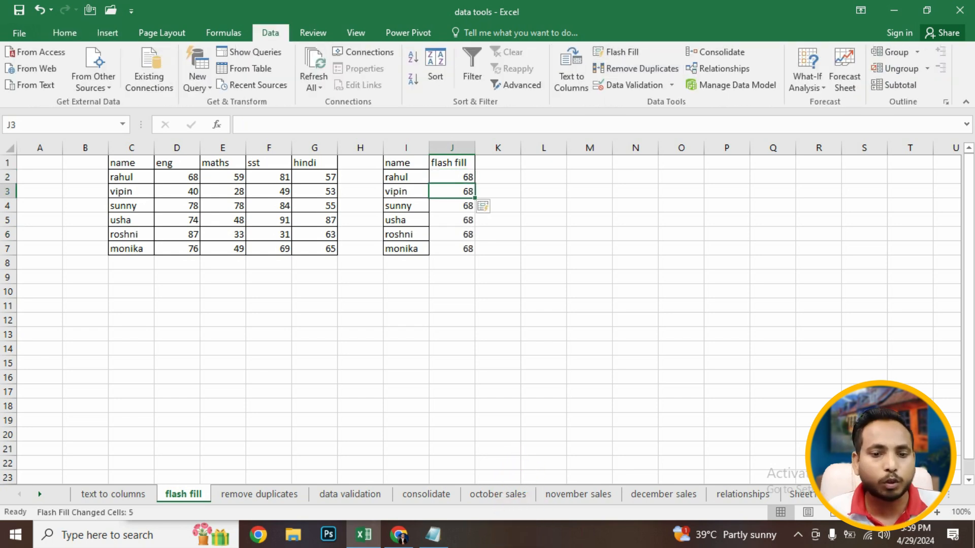
{"action": "key", "text": "shift+Down"}
{"action": "key", "text": "shift+Down"}
{"action": "key", "text": "shift+Down"}
{"action": "key", "text": "shift+Down"}
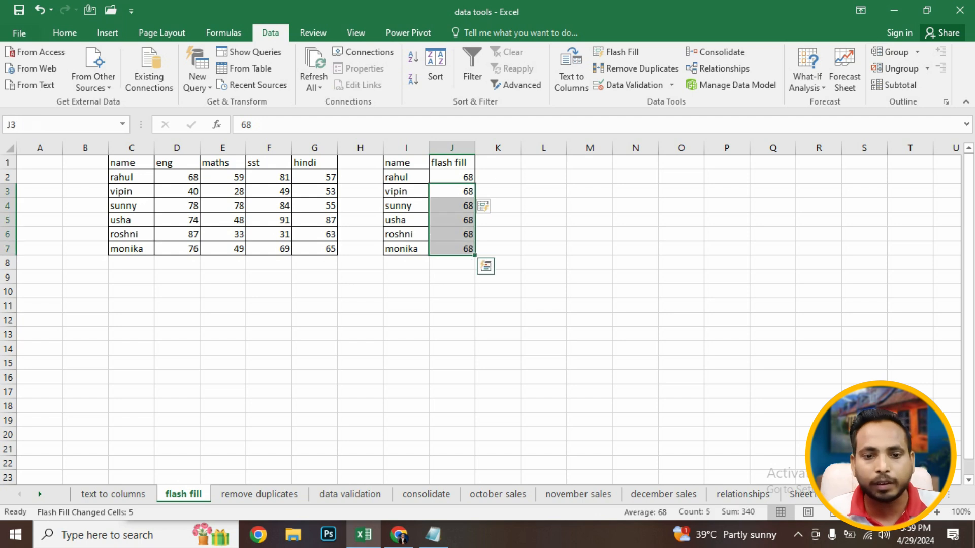
{"action": "left_click_drag", "start_coordinate": [269, 320], "coordinate": [86, 163]}
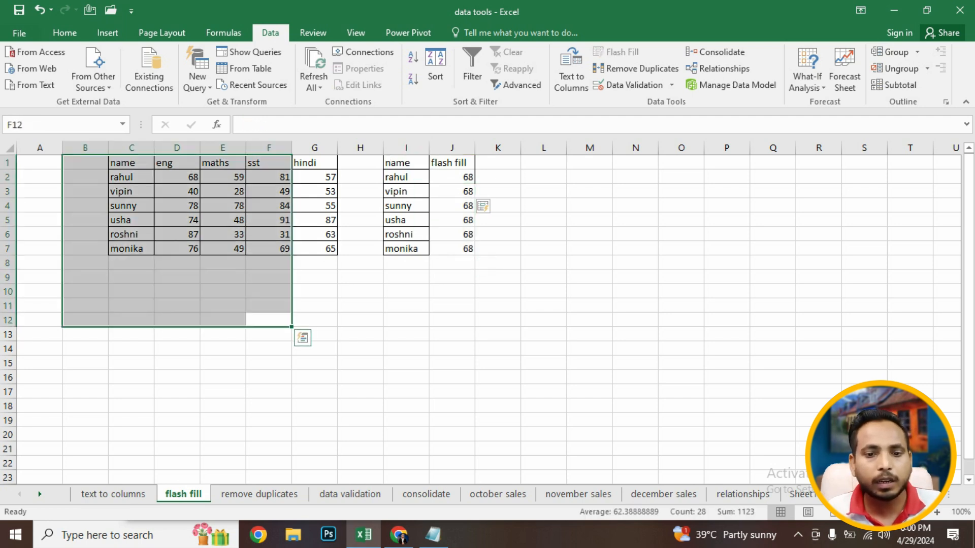
{"action": "left_click", "coordinate": [176, 305]}
- Clear all contents and formatting from the range I1:L9
{"action": "left_click_drag", "start_coordinate": [406, 163], "coordinate": [544, 277]}
{"action": "key", "text": "Delete"}
{"action": "left_click", "coordinate": [64, 33]}
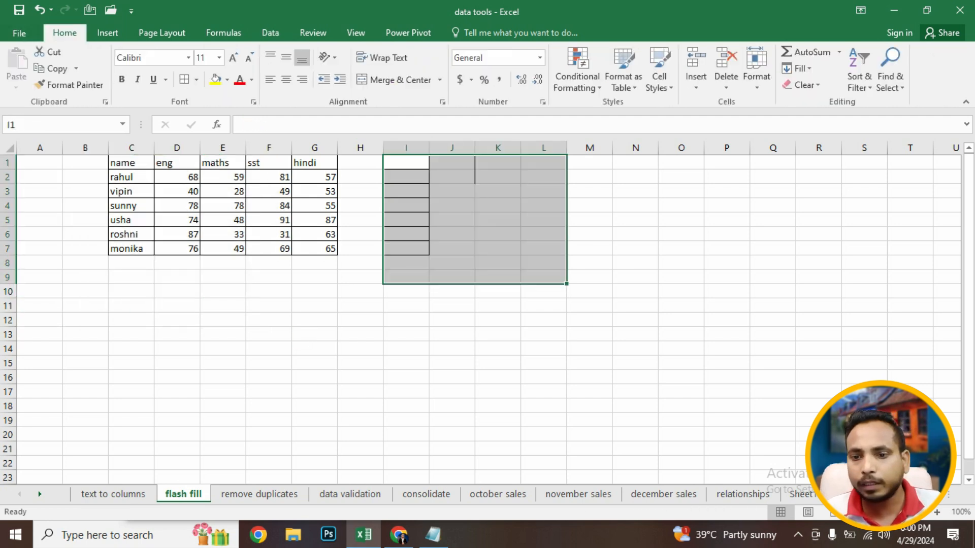
{"action": "left_click", "coordinate": [803, 85]}
{"action": "left_click", "coordinate": [816, 102]}
{"action": "left_click", "coordinate": [543, 320]}
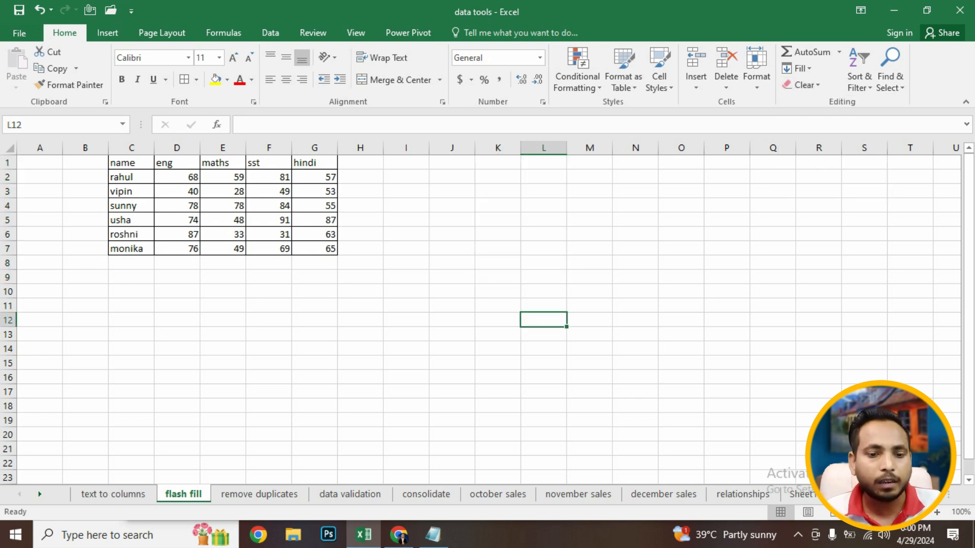
- Enter 68 in H2 and Flash Fill the eng scores down column H
{"action": "left_click", "coordinate": [406, 163]}
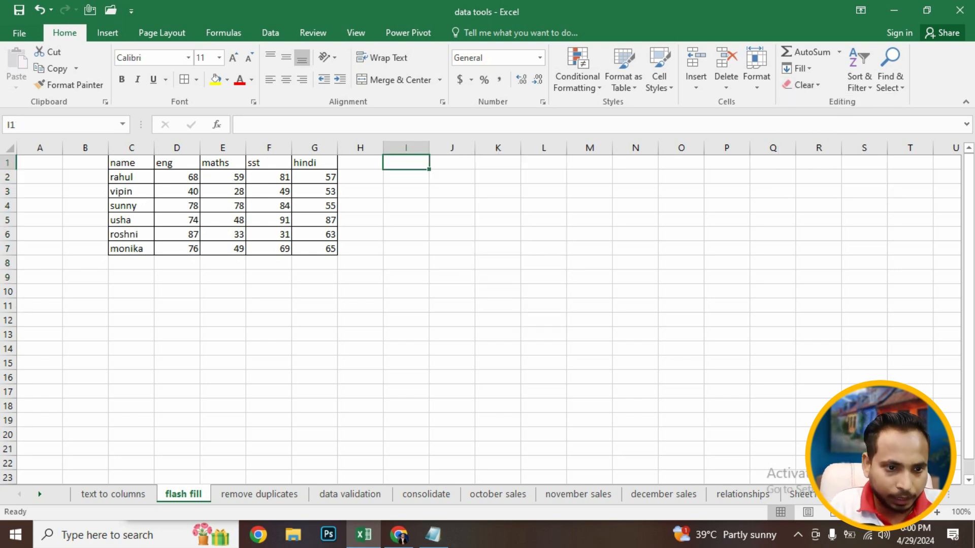
{"action": "left_click", "coordinate": [359, 163]}
{"action": "left_click", "coordinate": [360, 178]}
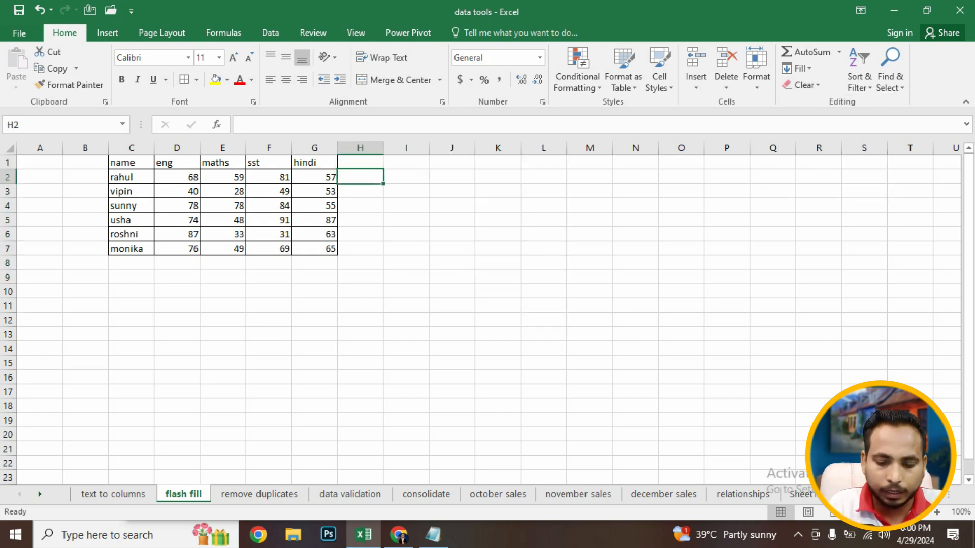
{"action": "left_click", "coordinate": [270, 33]}
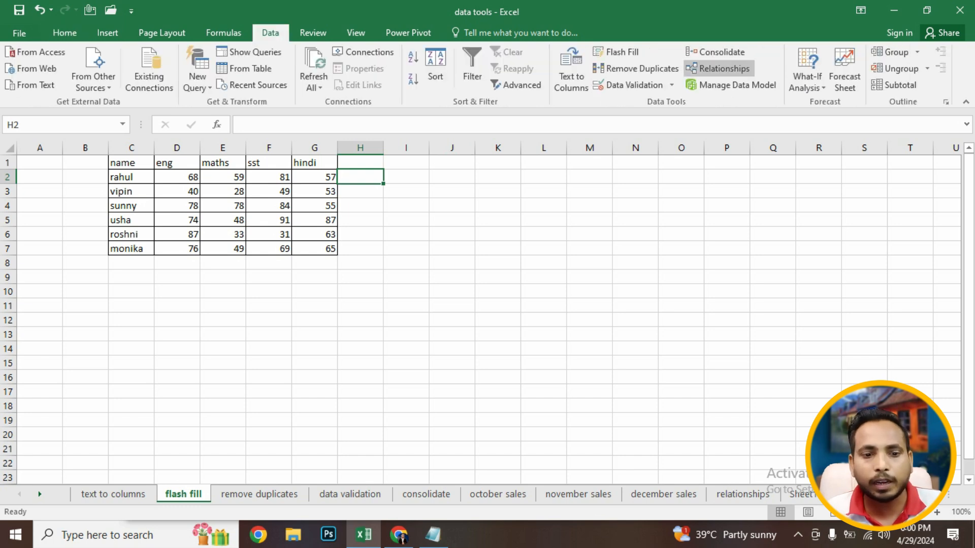
{"action": "left_click", "coordinate": [617, 52]}
{"action": "key", "text": "Return"}
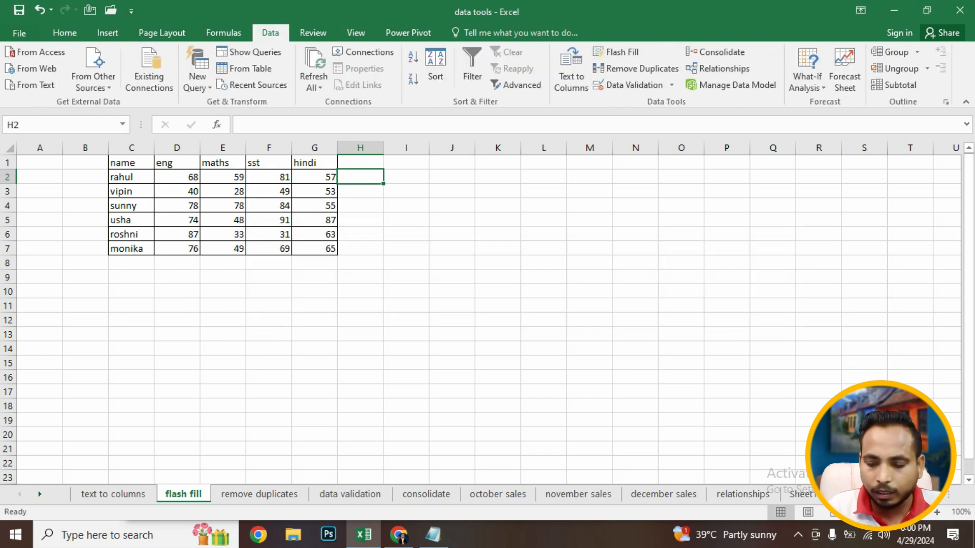
{"action": "type", "text": "68"}
{"action": "key", "text": "Return"}
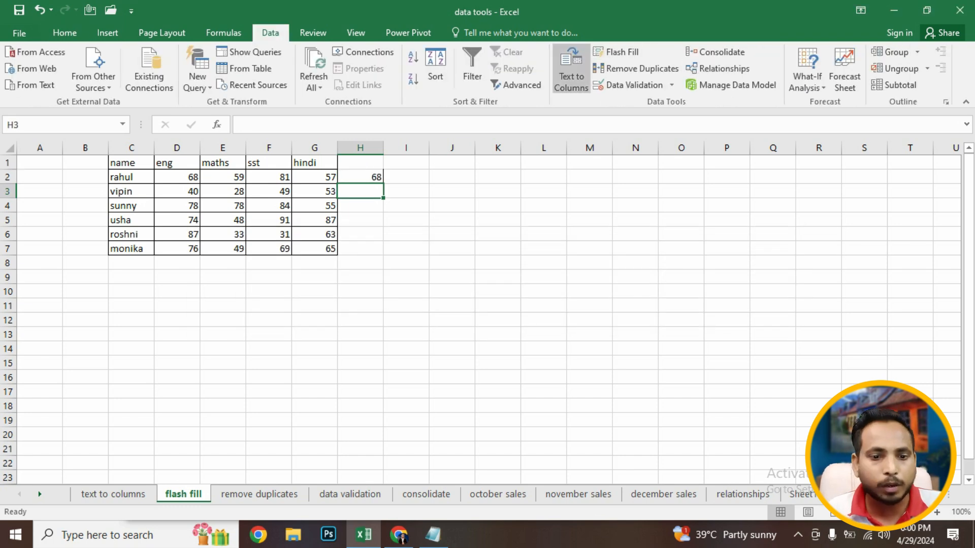
{"action": "left_click", "coordinate": [616, 52]}
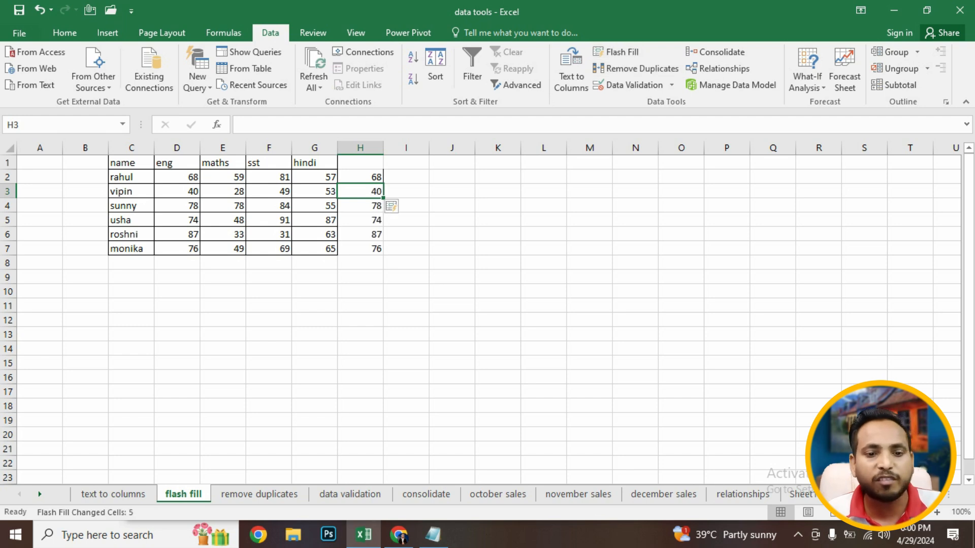
- Enter 57 in I2 and Flash Fill the hindi scores down column I
{"action": "left_click", "coordinate": [406, 178]}
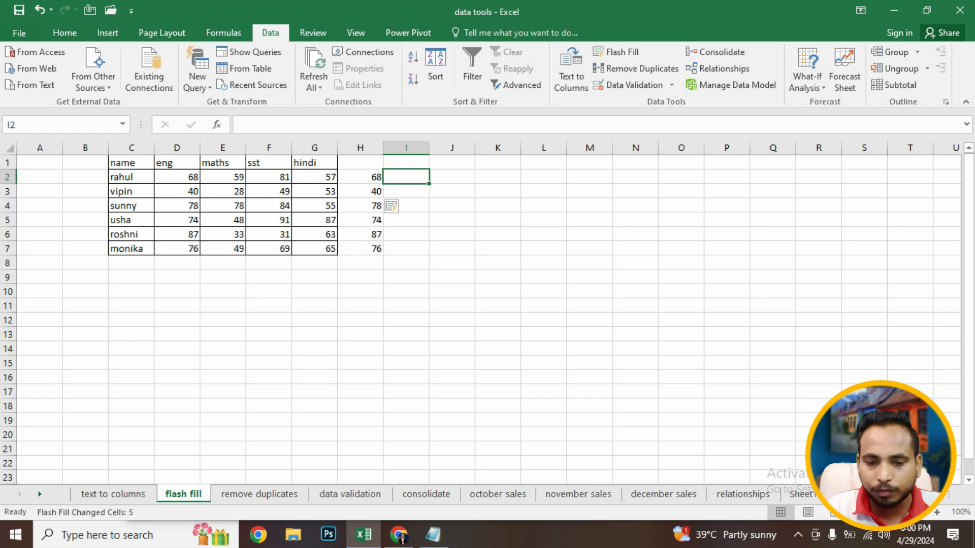
{"action": "type", "text": "57"}
{"action": "key", "text": "Return"}
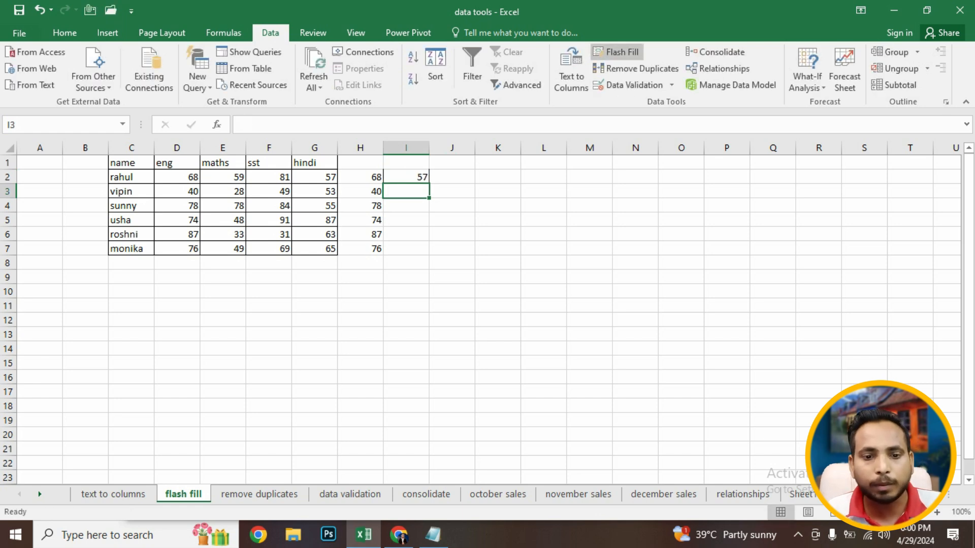
{"action": "left_click", "coordinate": [616, 52]}
- Compare the flash-filled columns H and I with the source score columns
{"action": "left_click_drag", "start_coordinate": [314, 177], "coordinate": [316, 249]}
{"action": "left_click", "coordinate": [452, 305]}
{"action": "left_click_drag", "start_coordinate": [360, 163], "coordinate": [406, 249]}
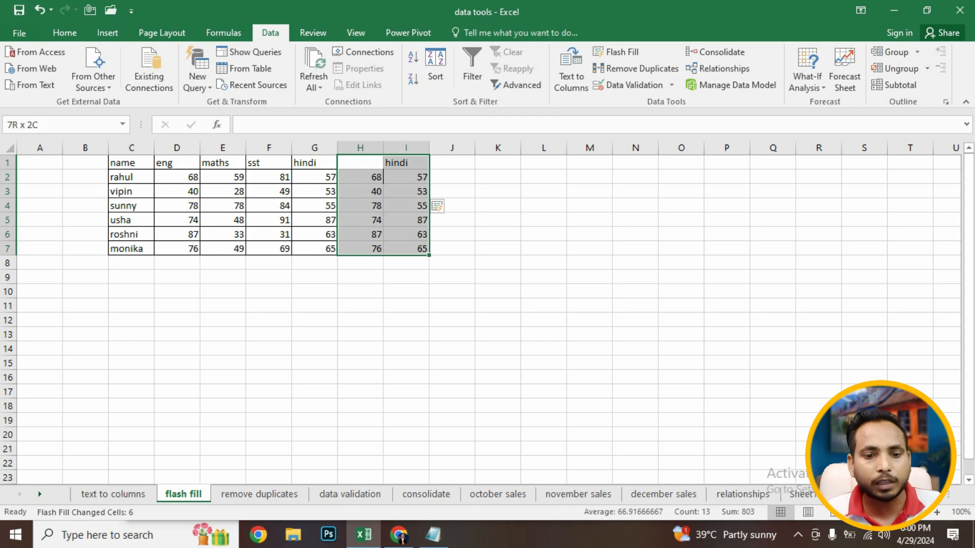
{"action": "left_click", "coordinate": [406, 263]}
- Enter 81 in J2 and Flash Fill the sst scores down column J
{"action": "left_click", "coordinate": [452, 177]}
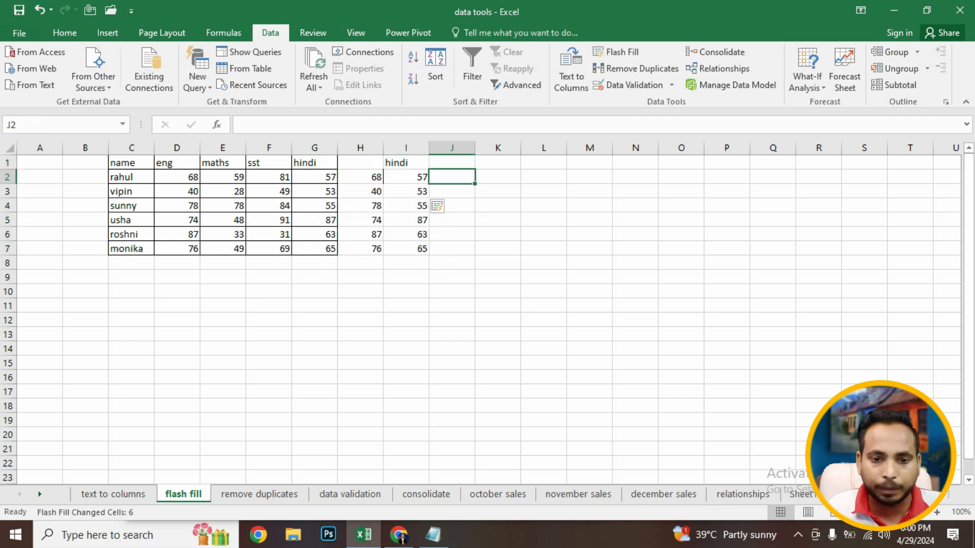
{"action": "type", "text": "81"}
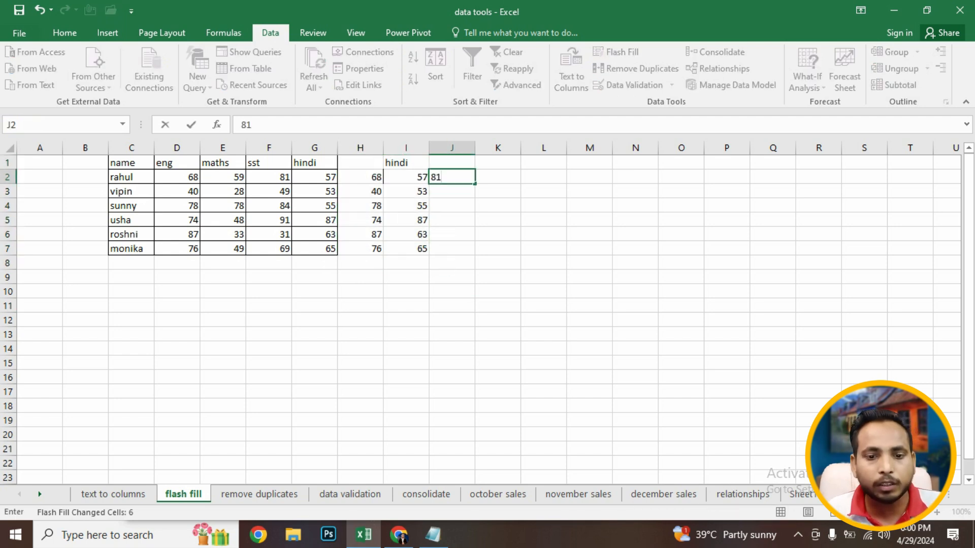
{"action": "key", "text": "Return"}
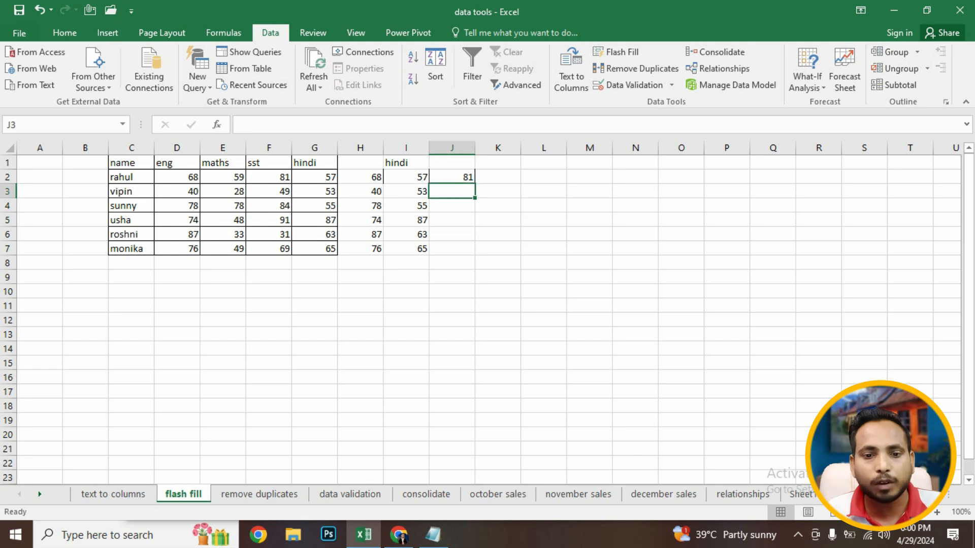
{"action": "left_click", "coordinate": [616, 52]}
- Compare the flash-filled column J with the sst column of the table
{"action": "left_click", "coordinate": [498, 263]}
{"action": "left_click_drag", "start_coordinate": [452, 162], "coordinate": [452, 249]}
{"action": "left_click_drag", "start_coordinate": [269, 163], "coordinate": [269, 263]}
{"action": "left_click", "coordinate": [451, 248]}
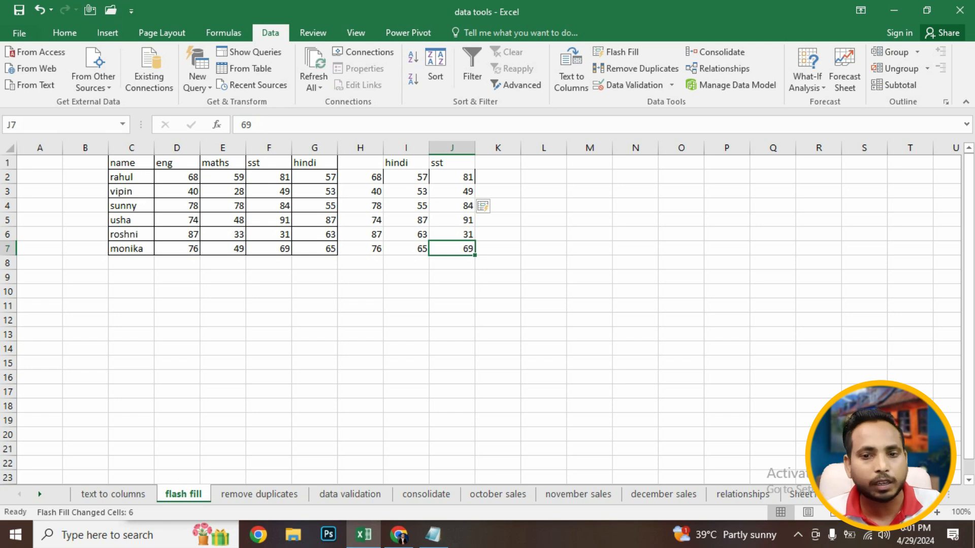
{"action": "left_click", "coordinate": [451, 191]}
{"action": "left_click", "coordinate": [451, 220]}
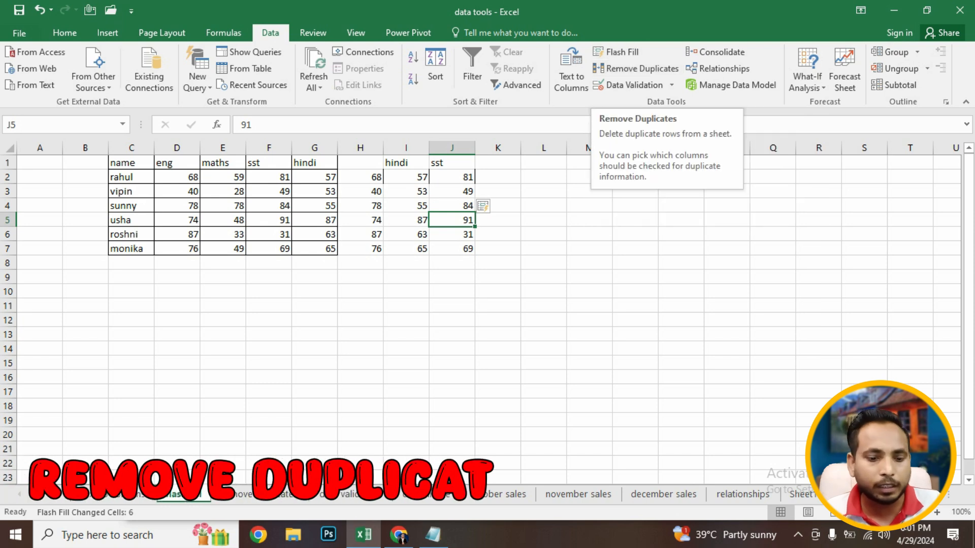
{"action": "left_click", "coordinate": [543, 248]}
- Switch to the remove duplicates sheet and delete the repeated rows F5:J9, keeping the header row
{"action": "left_click", "coordinate": [264, 495]}
{"action": "left_click", "coordinate": [269, 277]}
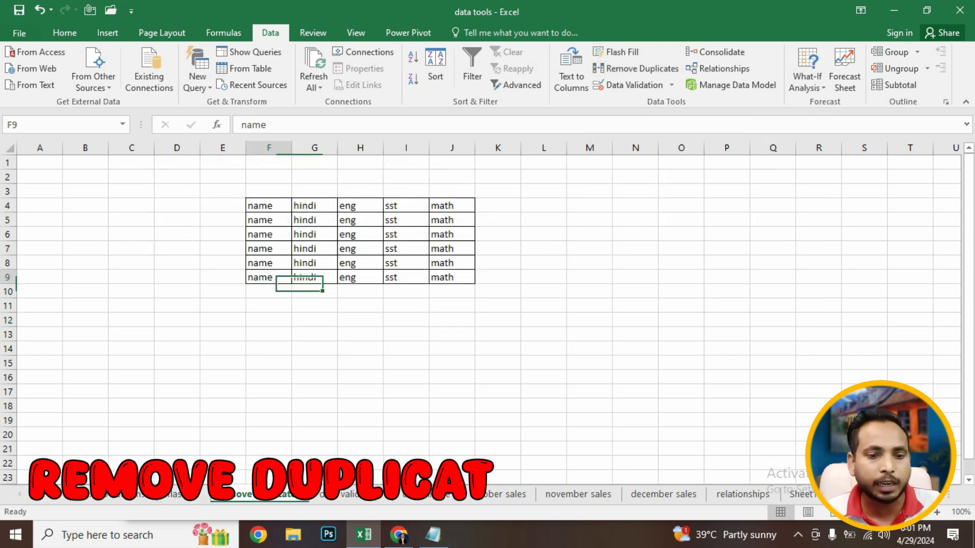
{"action": "left_click_drag", "start_coordinate": [264, 220], "coordinate": [452, 277]}
{"action": "key", "text": "Delete"}
{"action": "left_click", "coordinate": [406, 377]}
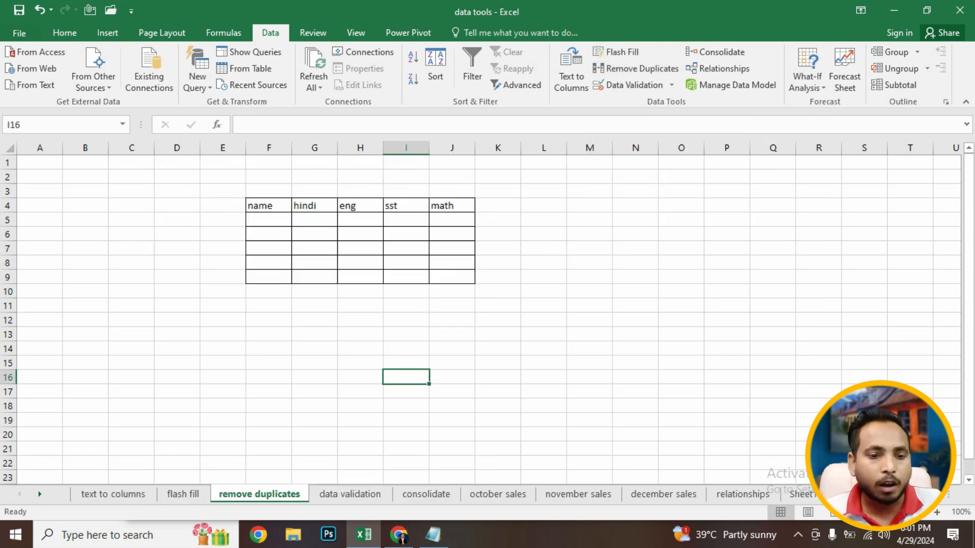
- Copy the header row F4:J4 down into rows 5 to 10 to create duplicate rows
{"action": "left_click_drag", "start_coordinate": [267, 206], "coordinate": [451, 205]}
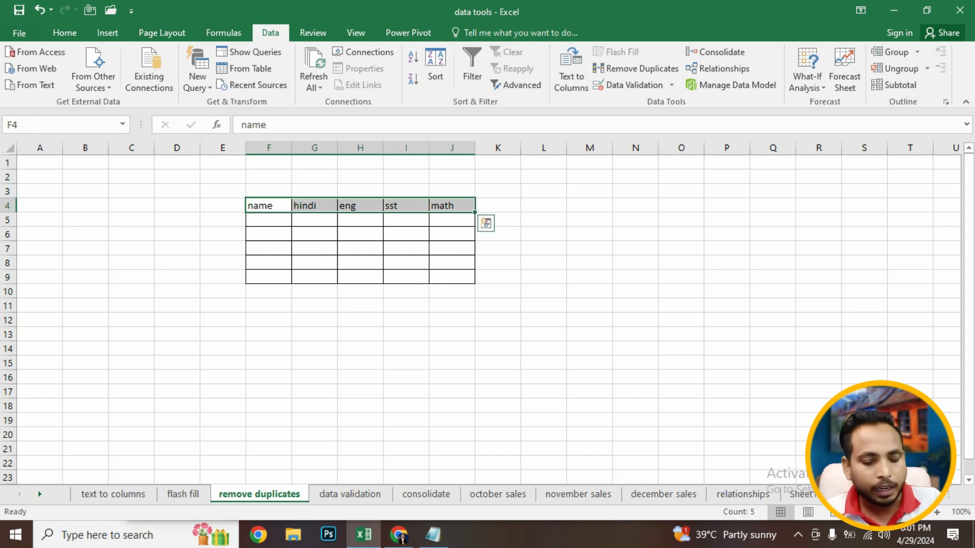
{"action": "key", "text": "ctrl+c"}
{"action": "key", "text": "Down"}
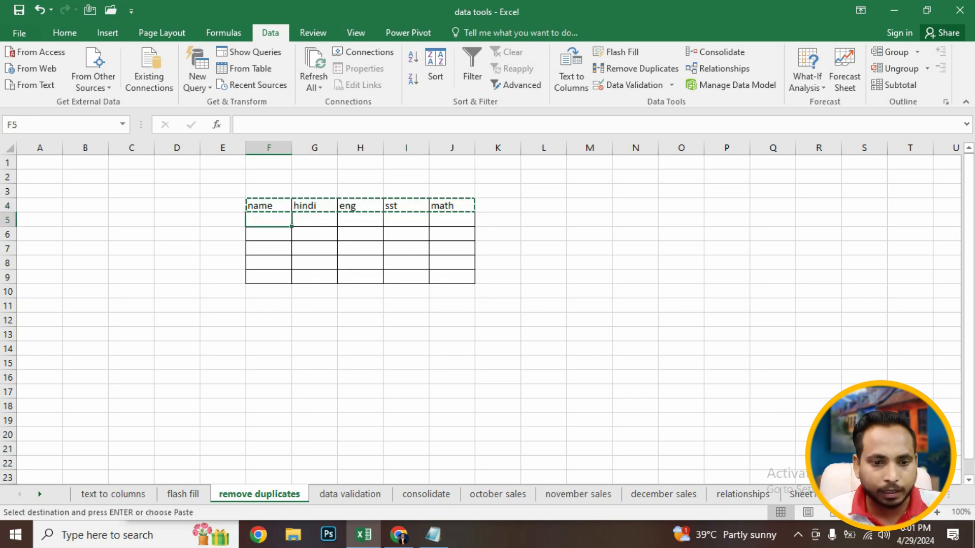
{"action": "key", "text": "Return"}
{"action": "left_click_drag", "start_coordinate": [269, 206], "coordinate": [474, 299]}
{"action": "left_click", "coordinate": [407, 348]}
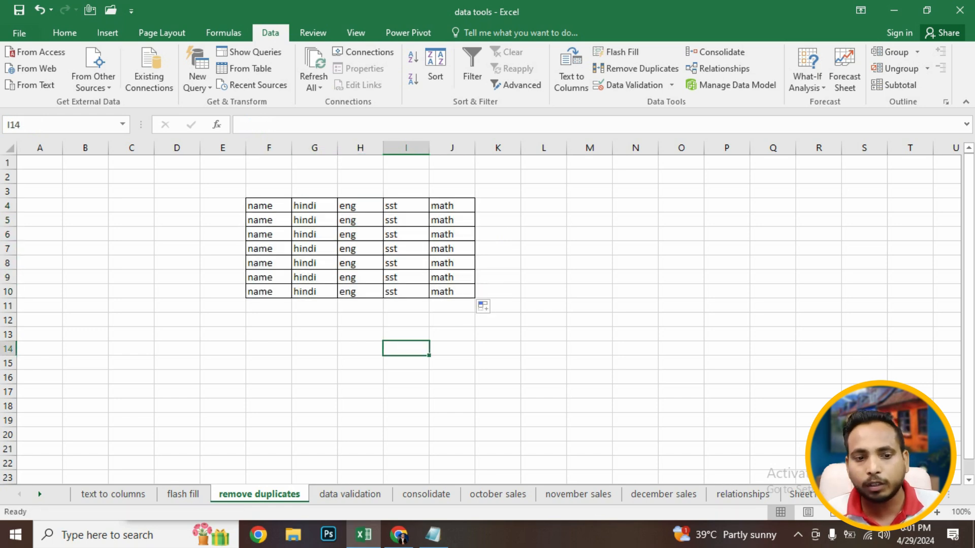
- Remove duplicates from the table F4:J10, checking all columns F to J
{"action": "left_click", "coordinate": [269, 206]}
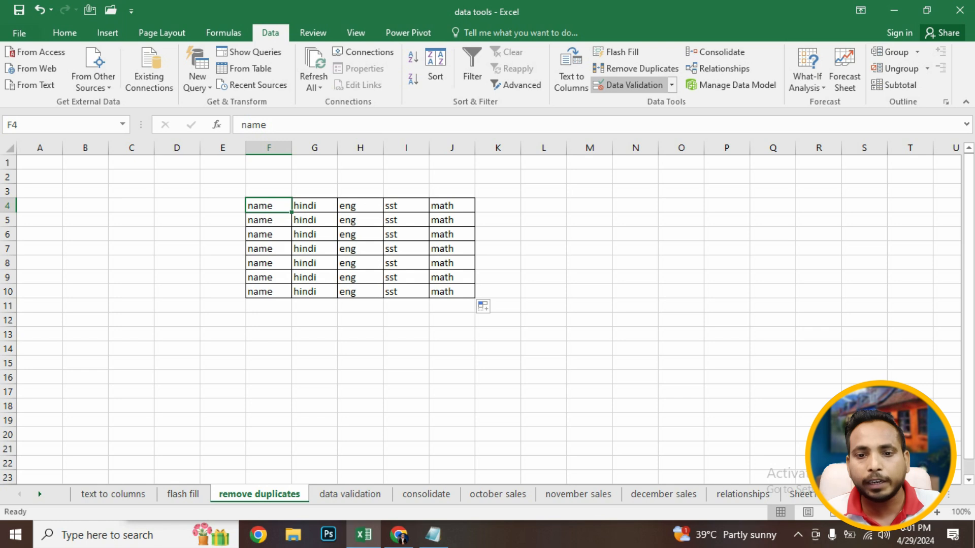
{"action": "left_click", "coordinate": [635, 68]}
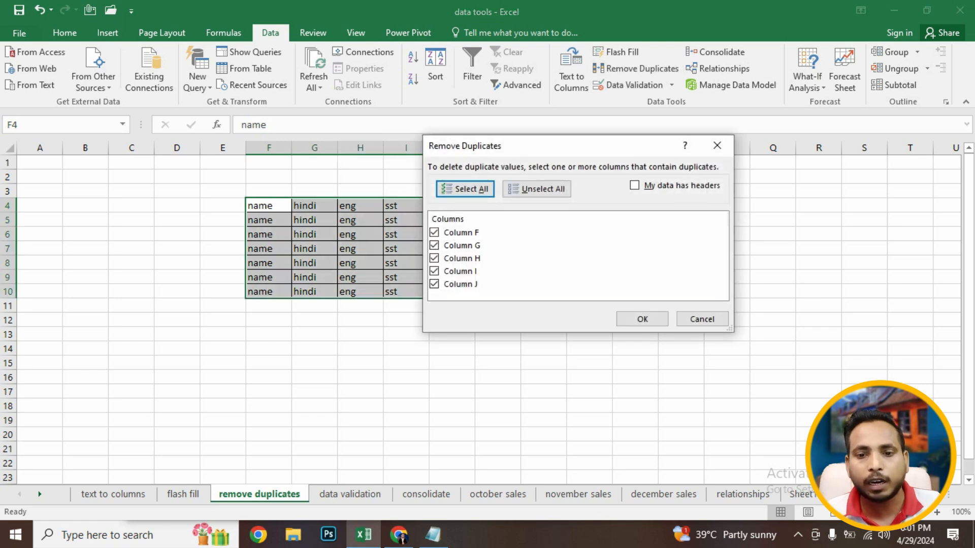
{"action": "left_click_drag", "start_coordinate": [508, 145], "coordinate": [695, 127]}
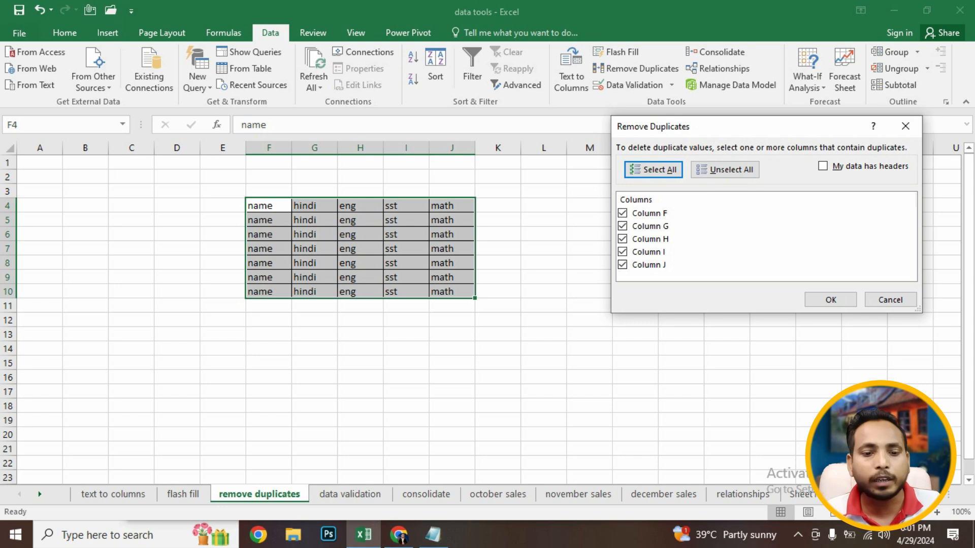
{"action": "left_click", "coordinate": [831, 299]}
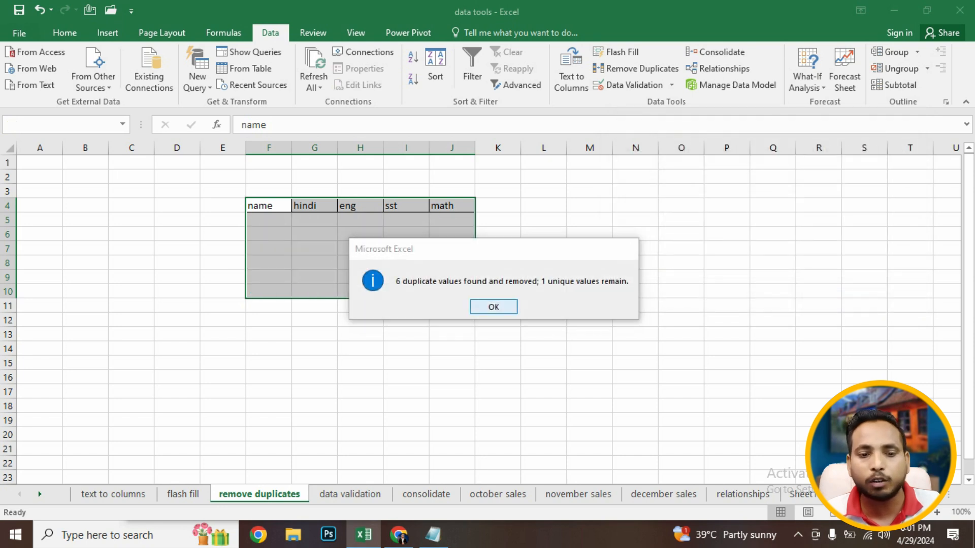
{"action": "left_click", "coordinate": [494, 307]}
{"action": "left_click", "coordinate": [361, 320]}
{"action": "left_click_drag", "start_coordinate": [268, 219], "coordinate": [500, 247]}
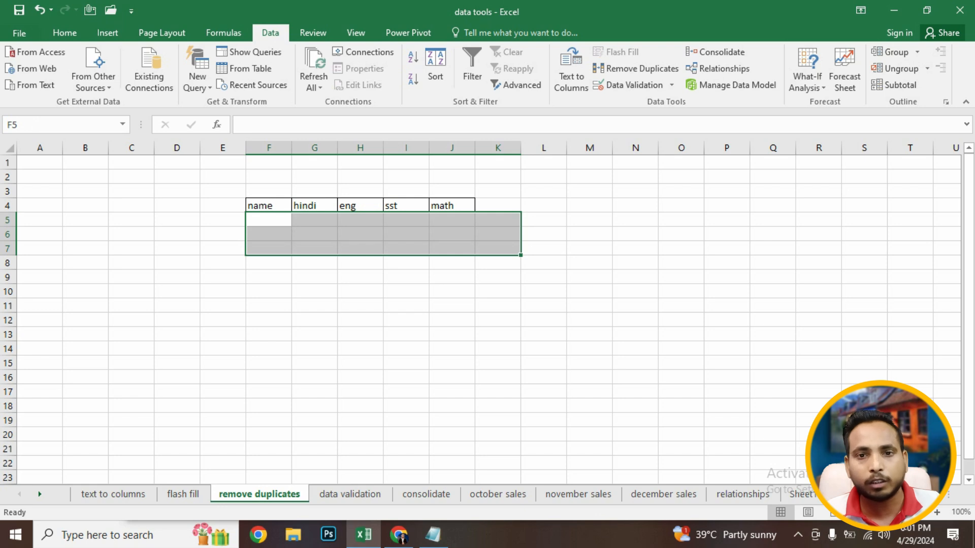
{"action": "left_click", "coordinate": [360, 248]}
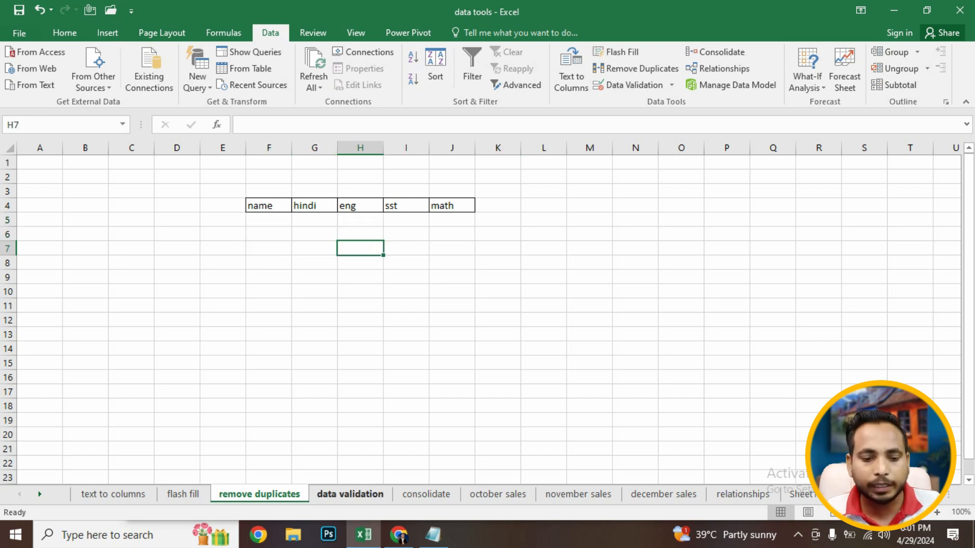
- Open the data validation sheet and inspect the validation settings of an empty cell, then cancel
{"action": "left_click", "coordinate": [350, 494]}
{"action": "left_click", "coordinate": [287, 254]}
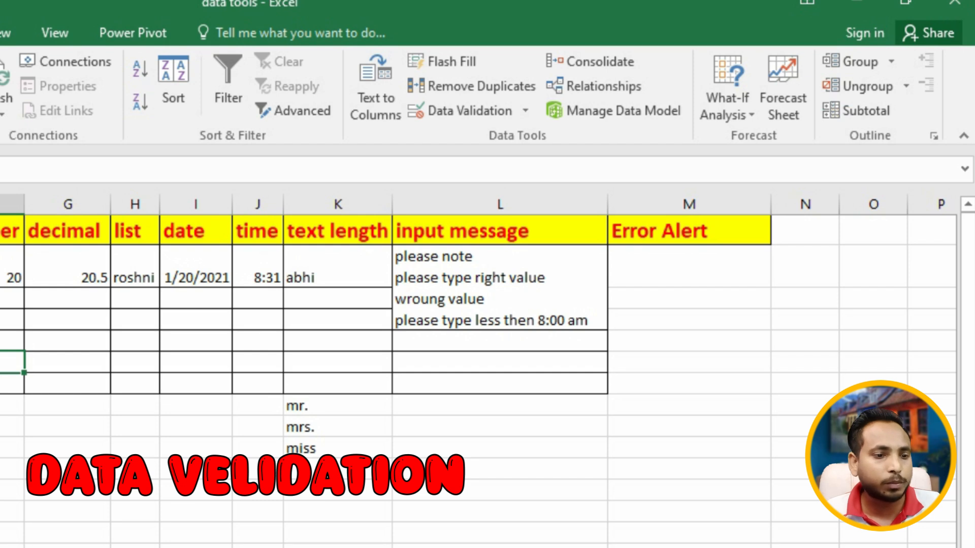
{"action": "left_click_drag", "start_coordinate": [2, 341], "coordinate": [68, 232]}
{"action": "left_click", "coordinate": [2, 362]}
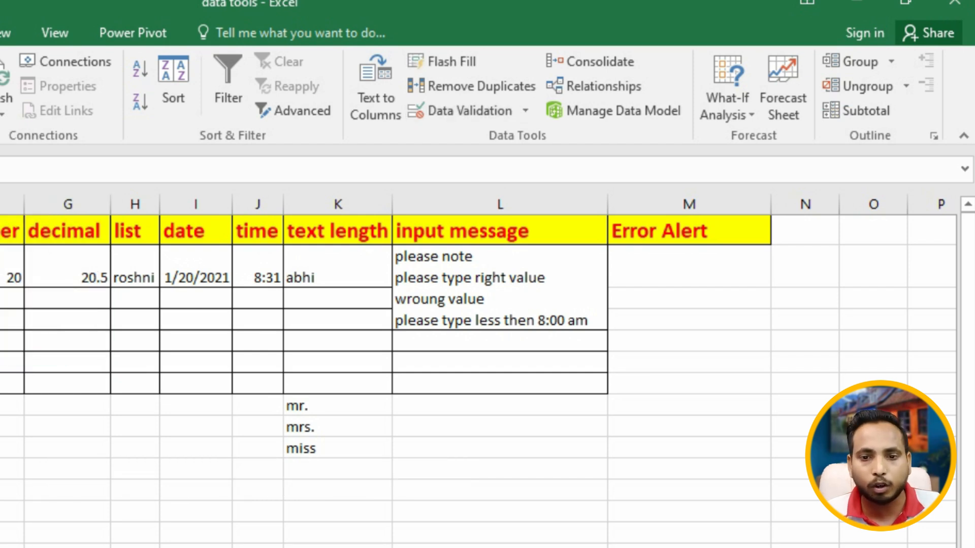
{"action": "left_click", "coordinate": [67, 489]}
{"action": "left_click", "coordinate": [460, 110]}
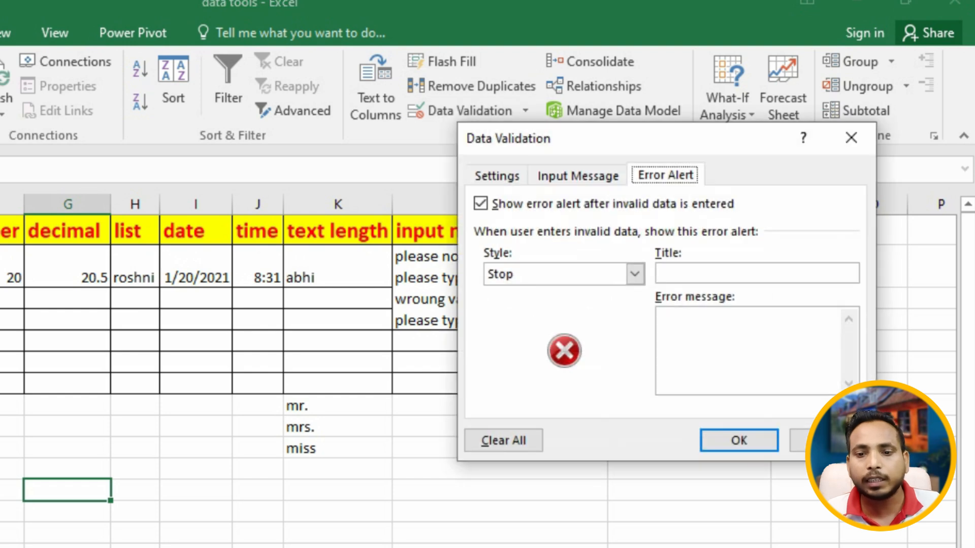
{"action": "left_click", "coordinate": [495, 176]}
{"action": "left_click_drag", "start_coordinate": [609, 139], "coordinate": [517, 151]}
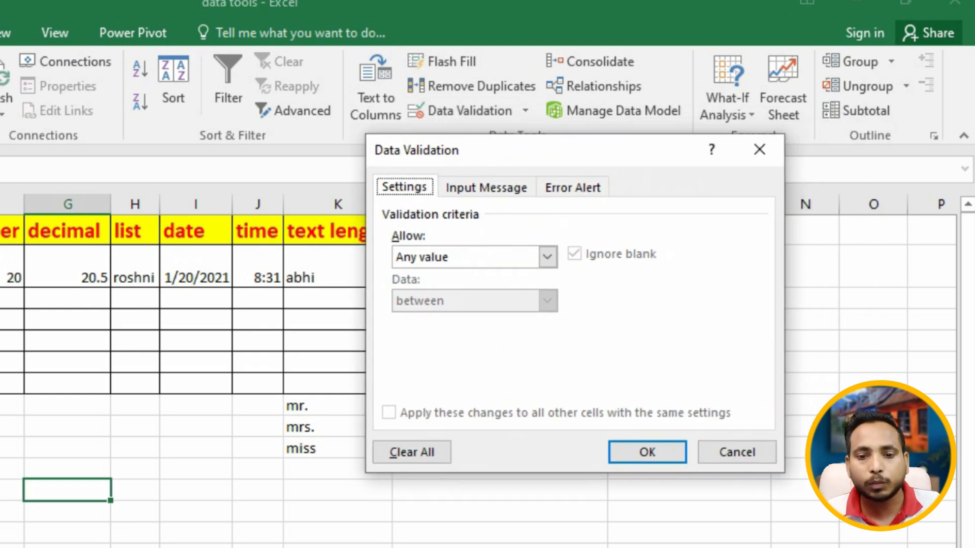
{"action": "left_click", "coordinate": [547, 257]}
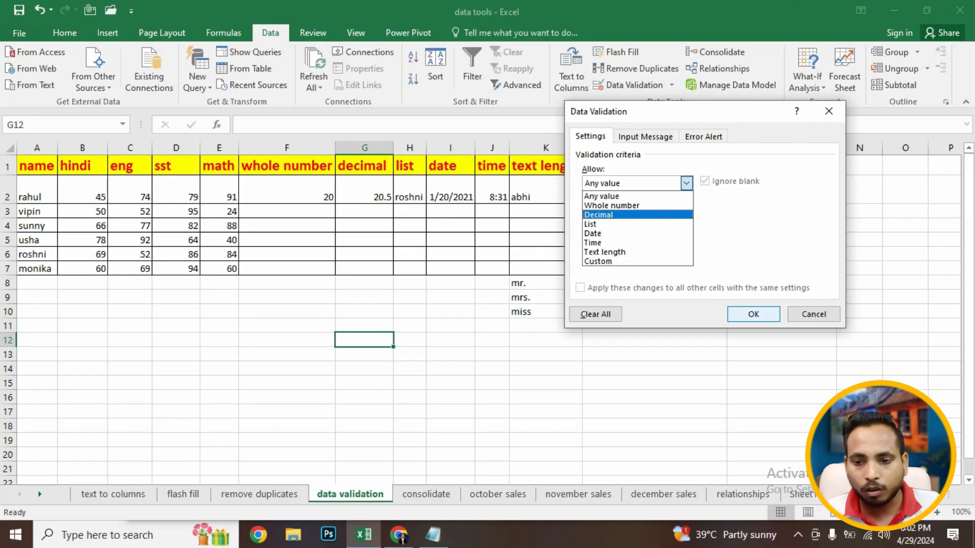
{"action": "key", "text": "Escape"}
{"action": "left_click", "coordinate": [545, 326]}
- Set F2's whole number validation to between 50 and 100
{"action": "left_click", "coordinate": [286, 195]}
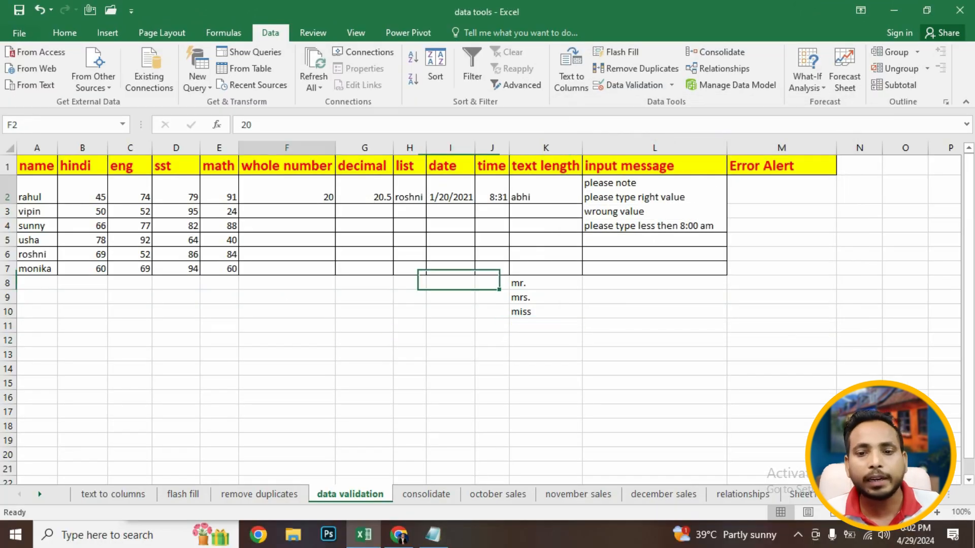
{"action": "left_click", "coordinate": [630, 85]}
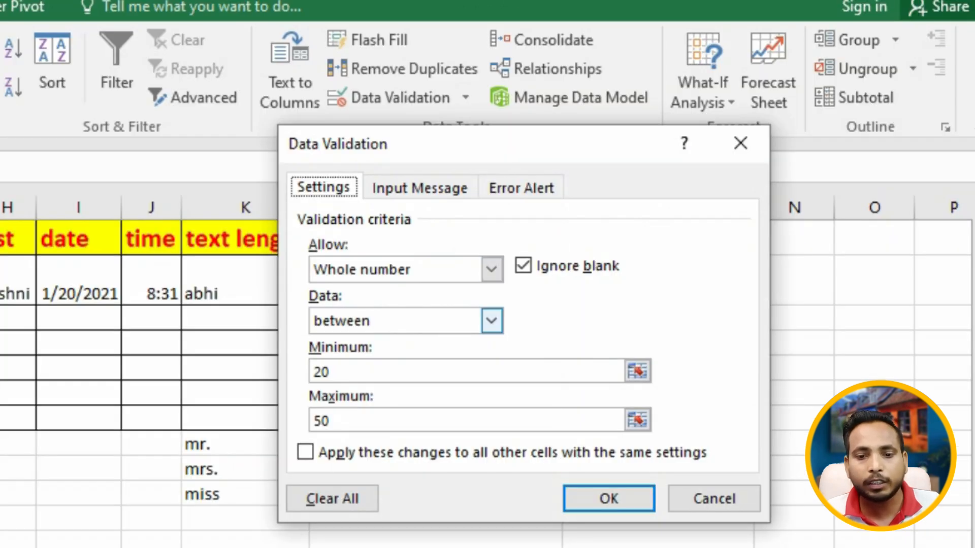
{"action": "left_click", "coordinate": [491, 320]}
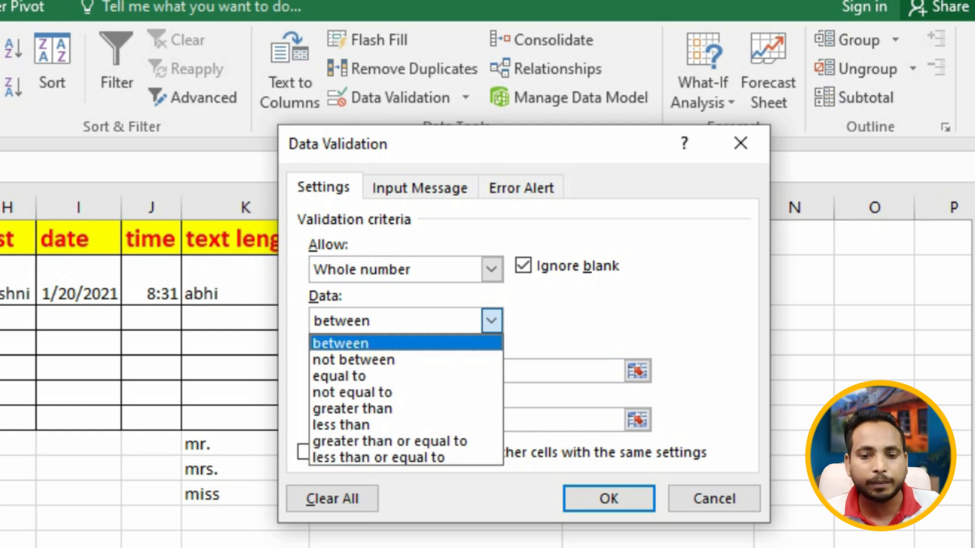
{"action": "key", "text": "Return"}
{"action": "key", "text": "Tab"}
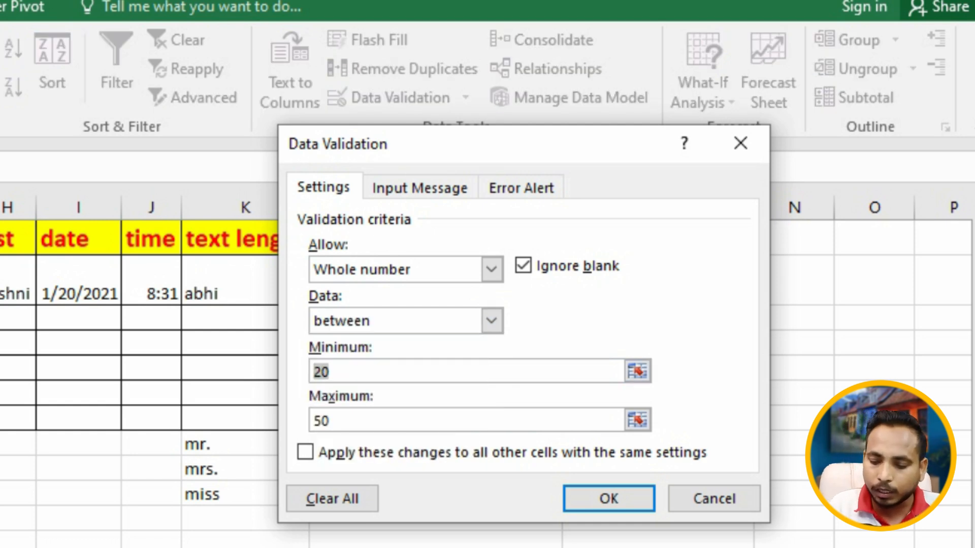
{"action": "type", "text": "50"}
{"action": "key", "text": "Tab"}
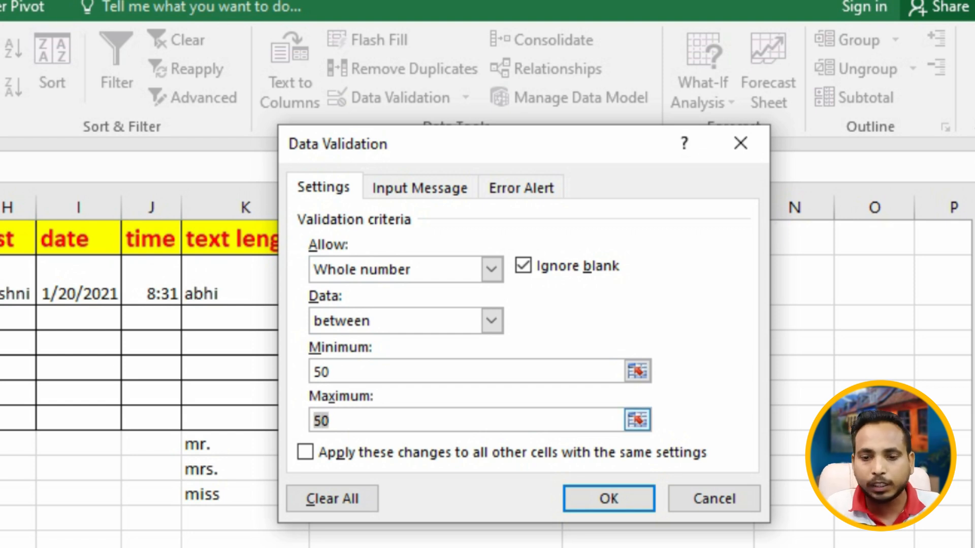
{"action": "type", "text": "100"}
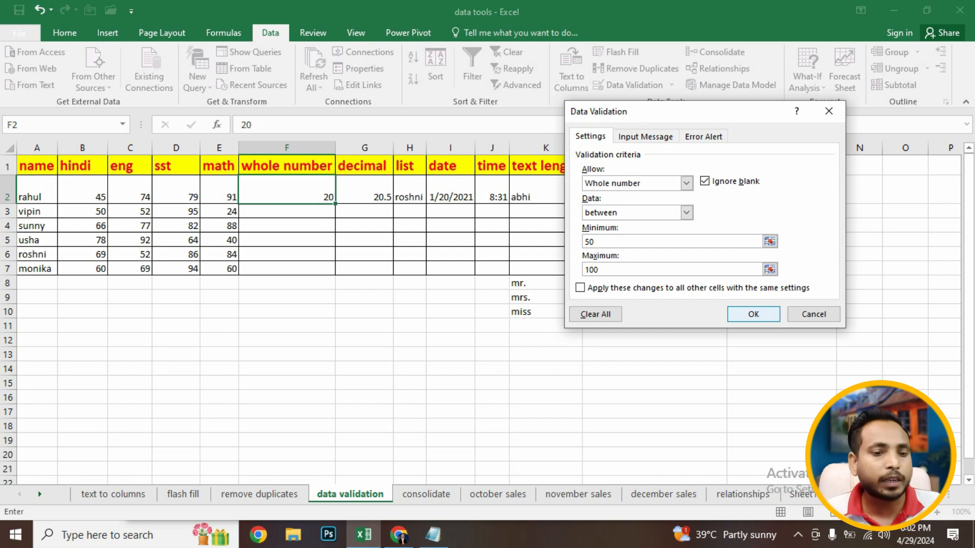
{"action": "key", "text": "Return"}
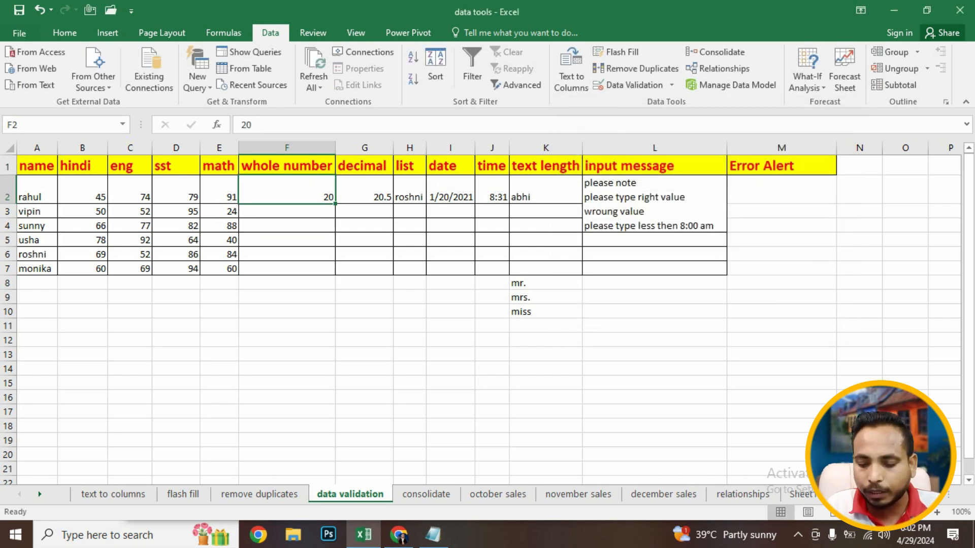
- Re-enter F2's existing value to test the new validation rule and dismiss the alert
{"action": "key", "text": "F2"}
{"action": "key", "text": "Return"}
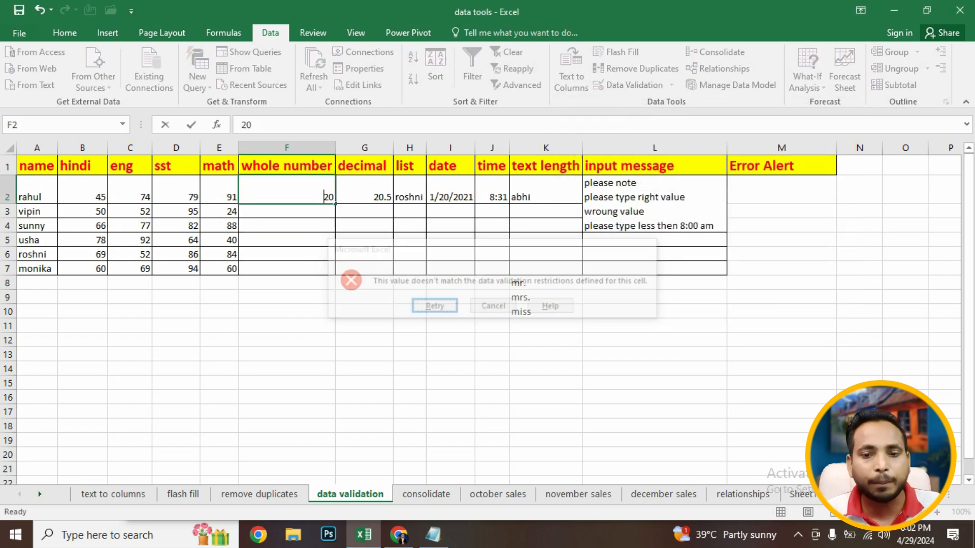
{"action": "key", "text": "Return"}
{"action": "key", "text": "Return"}
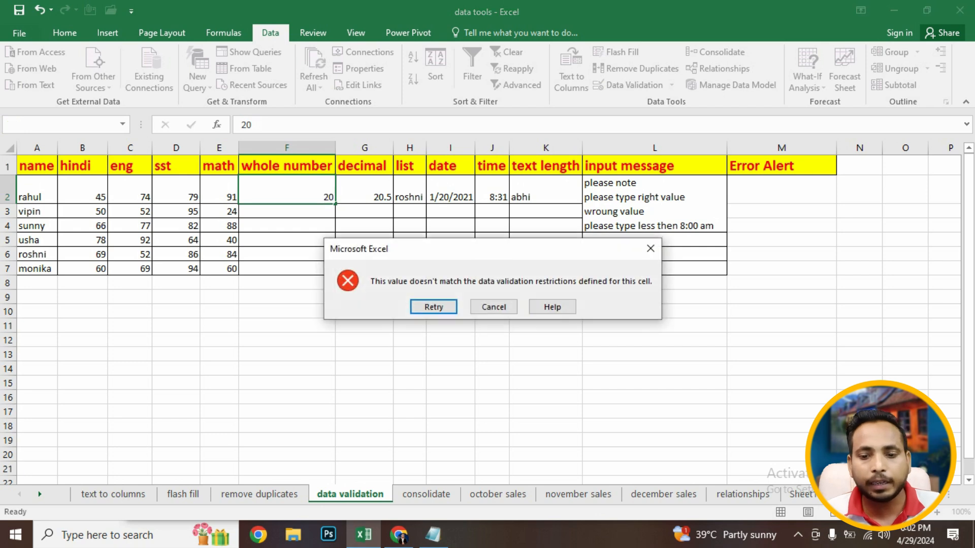
{"action": "left_click", "coordinate": [650, 249]}
{"action": "left_click", "coordinate": [364, 269]}
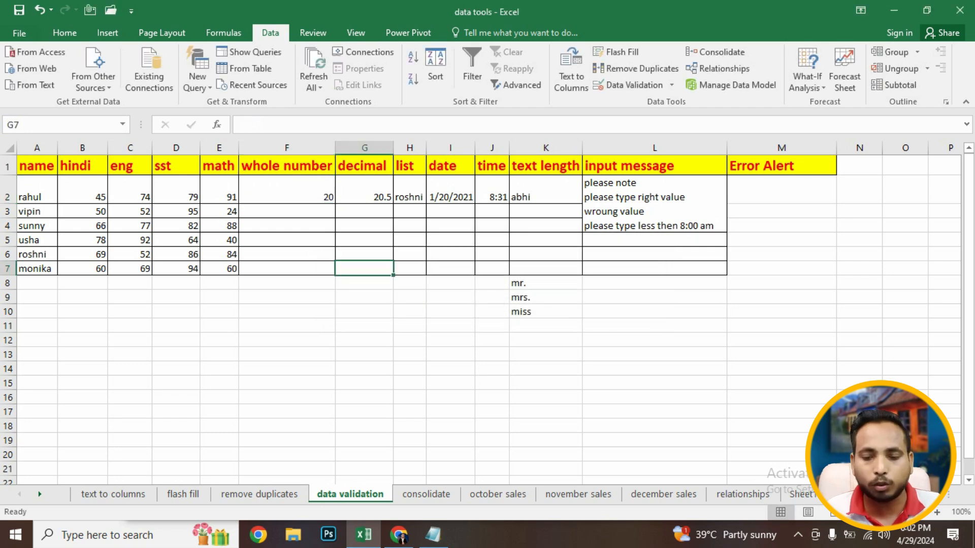
- Enter 50 and then 80 in F2 as valid whole numbers
{"action": "left_click", "coordinate": [287, 191]}
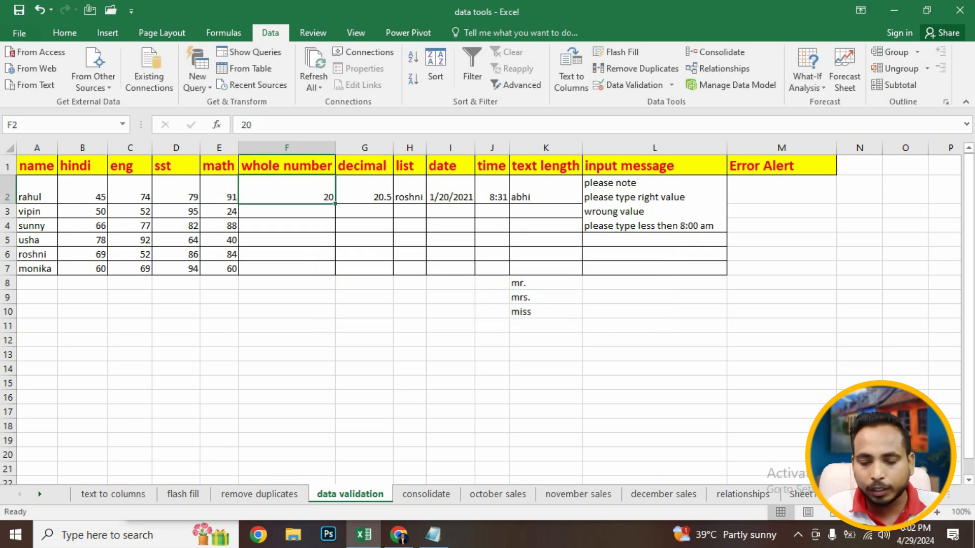
{"action": "type", "text": "50"}
{"action": "key", "text": "Return"}
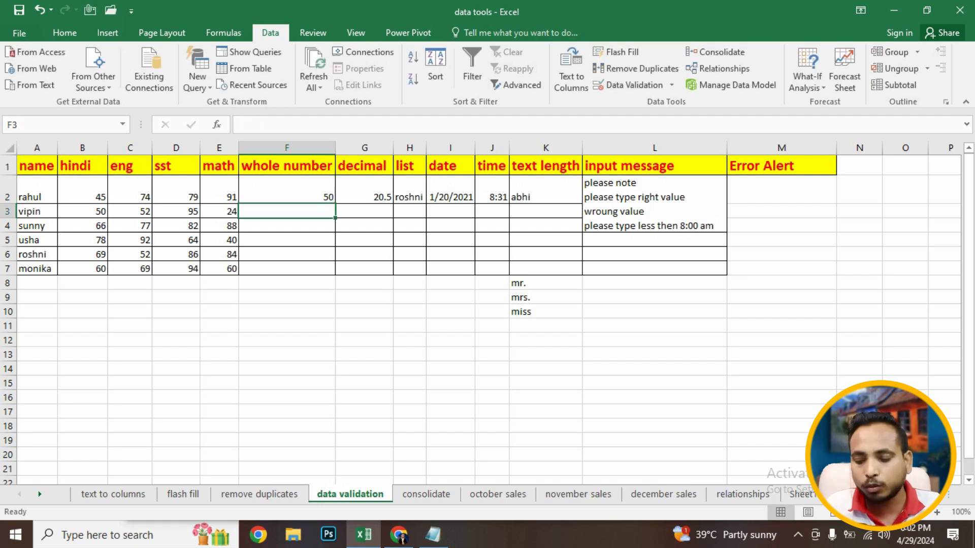
{"action": "key", "text": "Up"}
{"action": "type", "text": "9"}
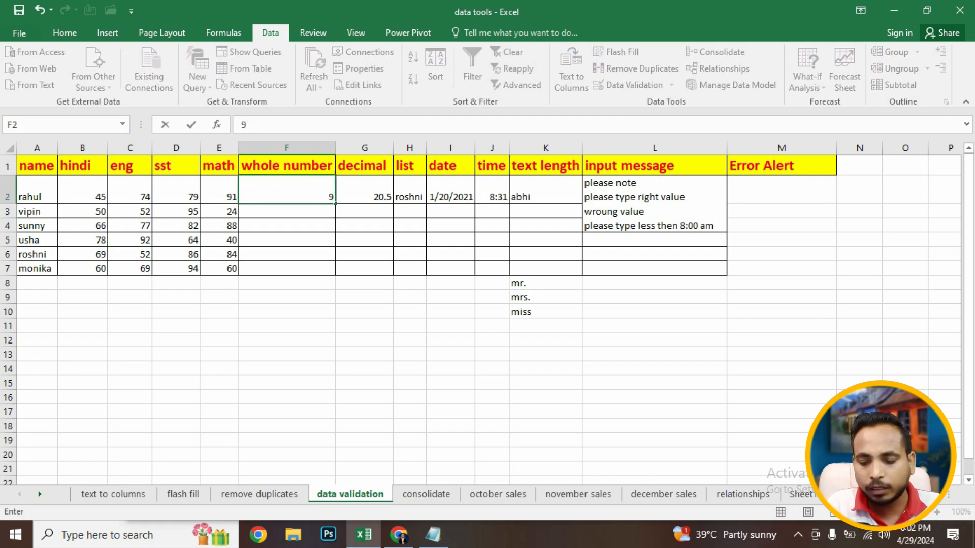
{"action": "key", "text": "BackSpace"}
{"action": "type", "text": "80"}
{"action": "key", "text": "Return"}
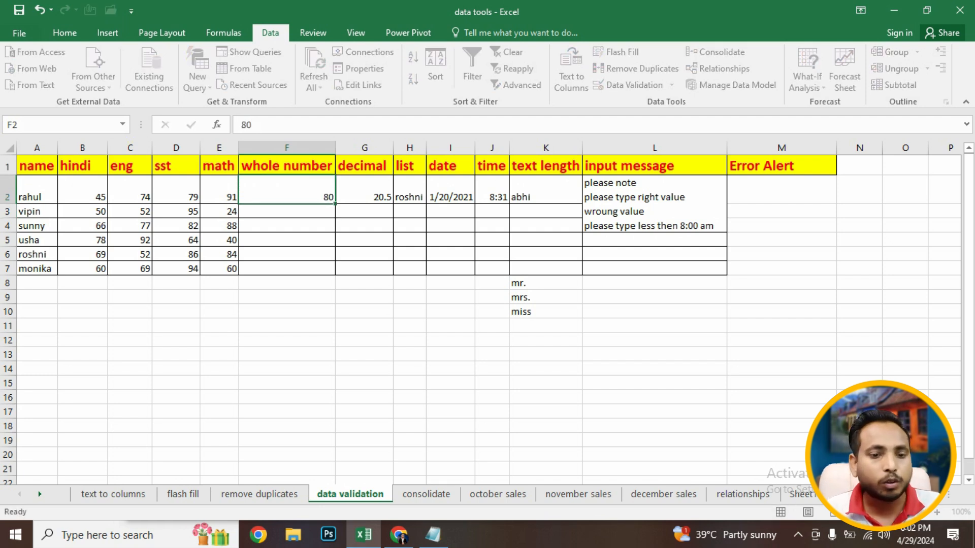
- Try entering 20 in F2 and cancel the rejected entry
{"action": "key", "text": "Up"}
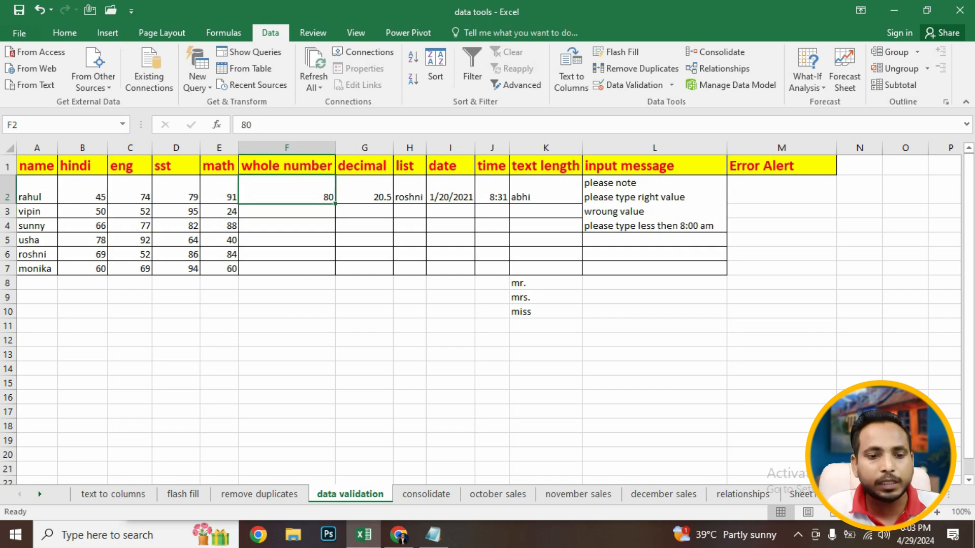
{"action": "type", "text": "20"}
{"action": "key", "text": "Return"}
{"action": "left_click", "coordinate": [493, 307]}
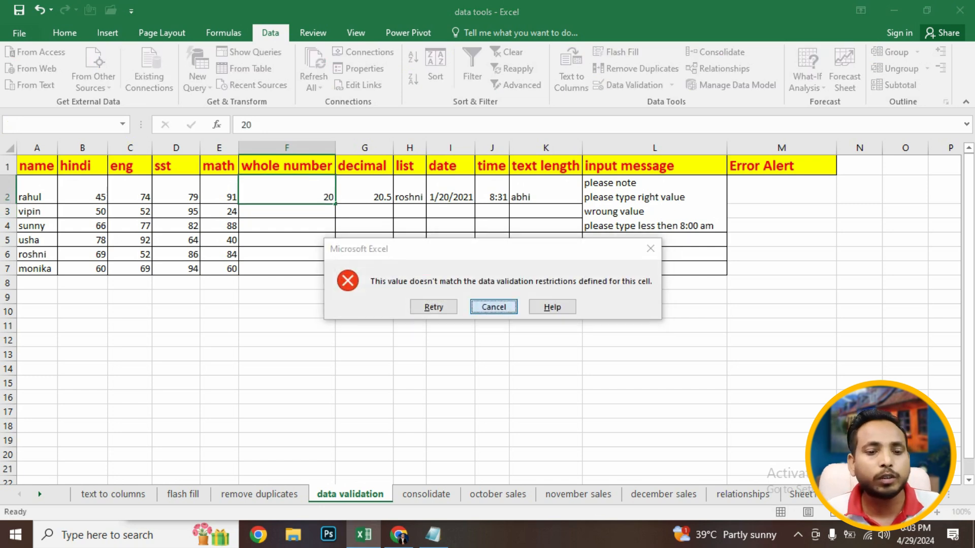
{"action": "left_click", "coordinate": [364, 297]}
- Set G2's data validation to allow decimal values between 10 and 20
{"action": "left_click", "coordinate": [287, 166]}
{"action": "left_click", "coordinate": [287, 191]}
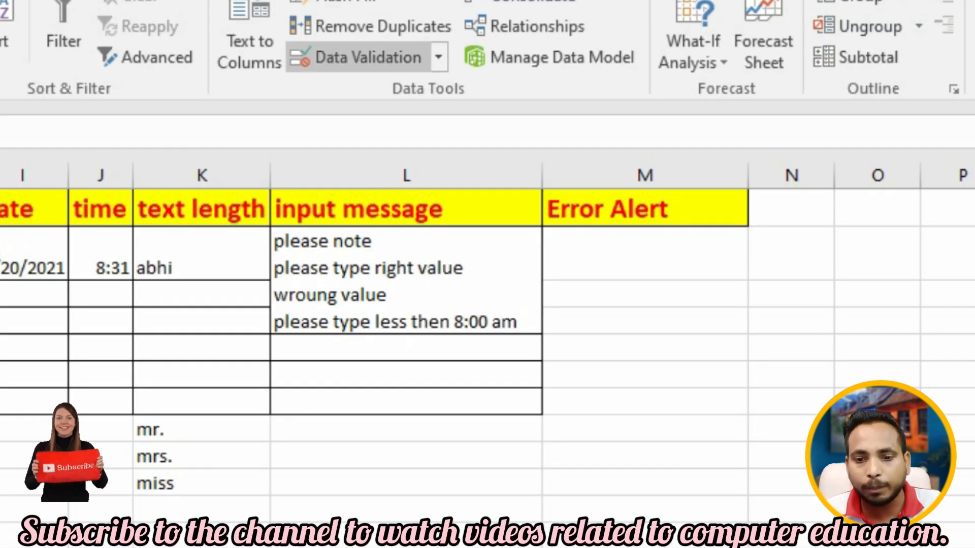
{"action": "left_click", "coordinate": [628, 84]}
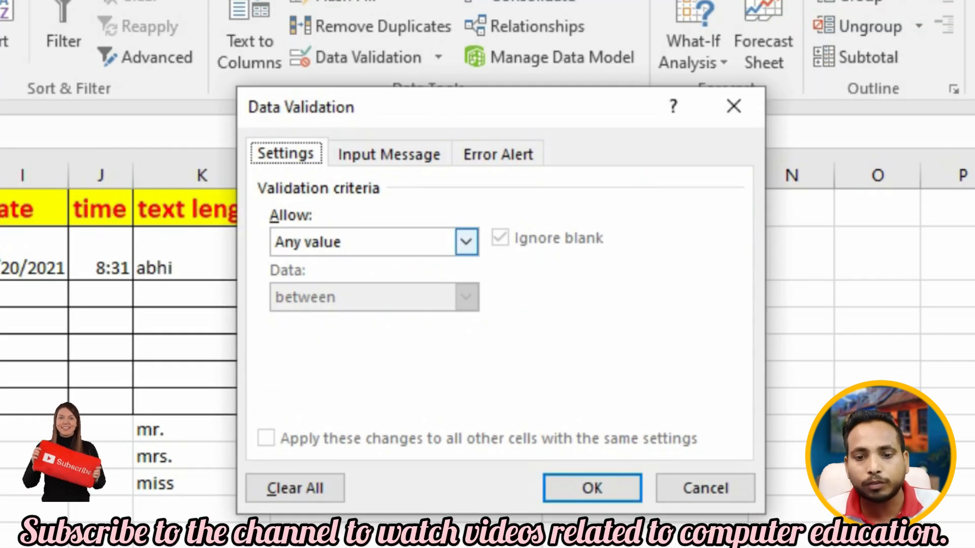
{"action": "left_click", "coordinate": [466, 242]}
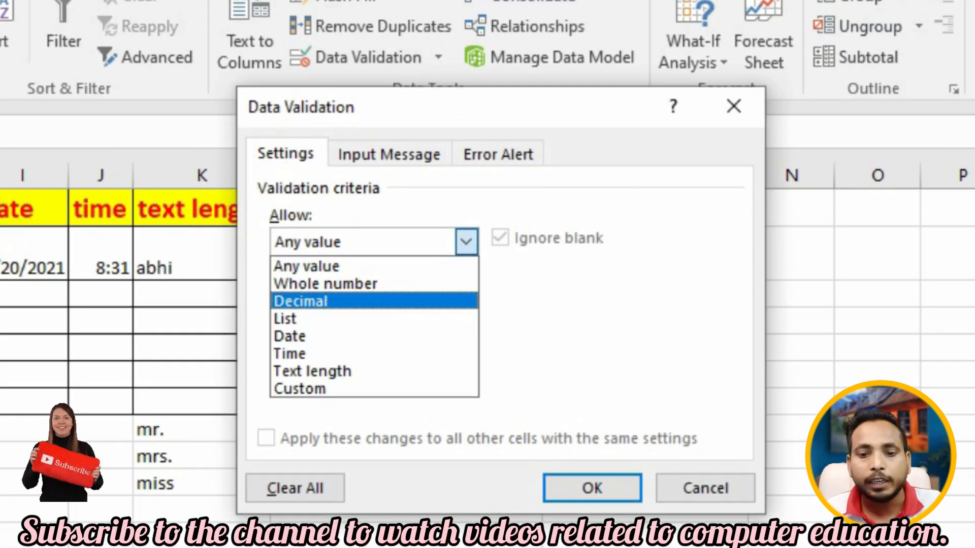
{"action": "key", "text": "Return"}
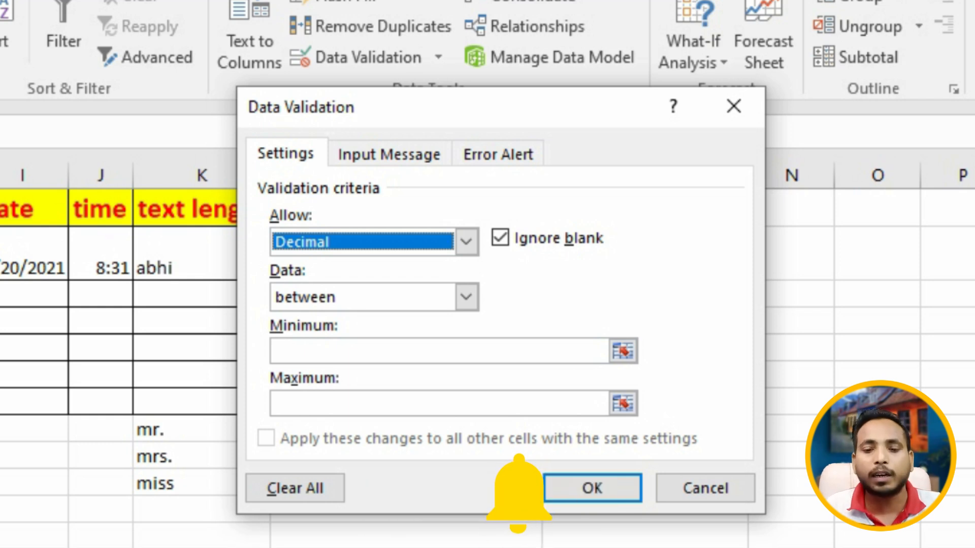
{"action": "left_click", "coordinate": [439, 351]}
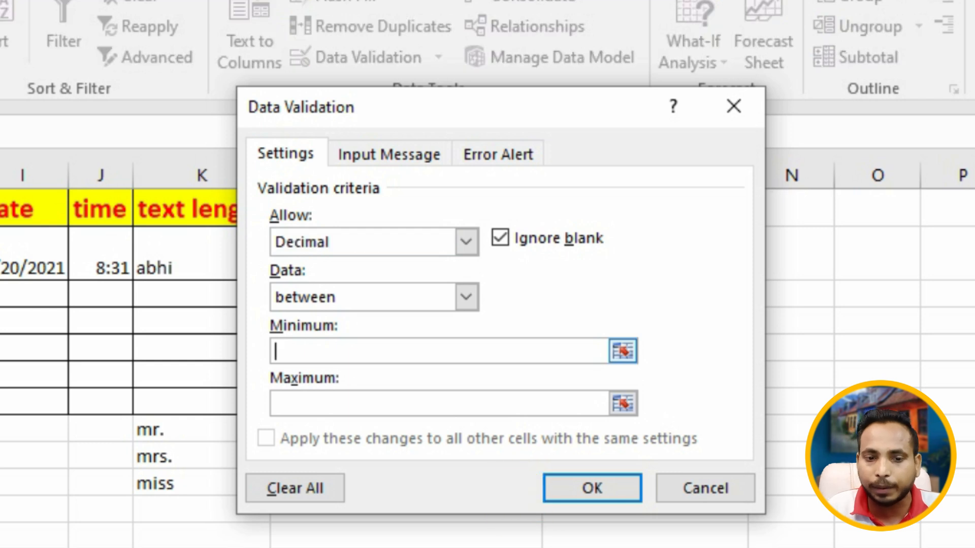
{"action": "type", "text": "10"}
{"action": "key", "text": "Tab"}
{"action": "type", "text": "20"}
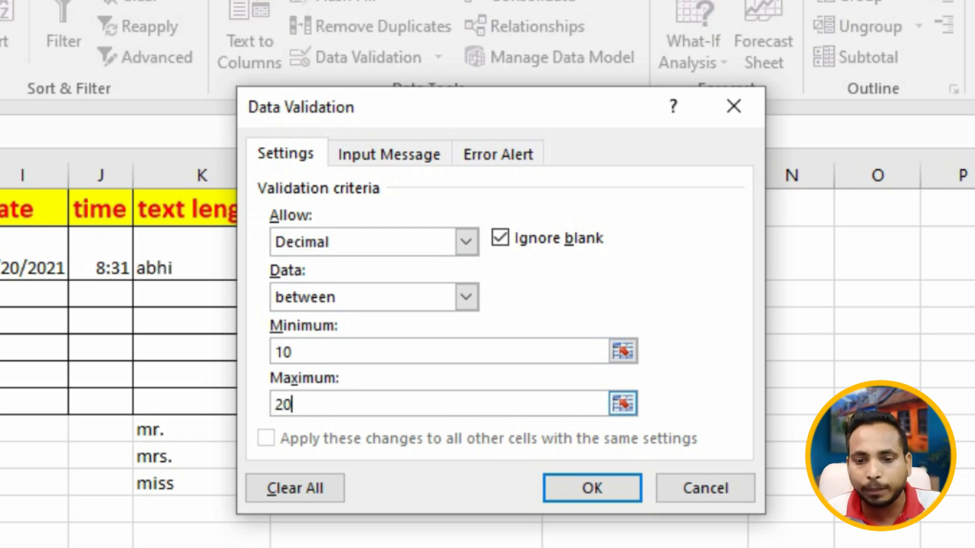
{"action": "key", "text": "Return"}
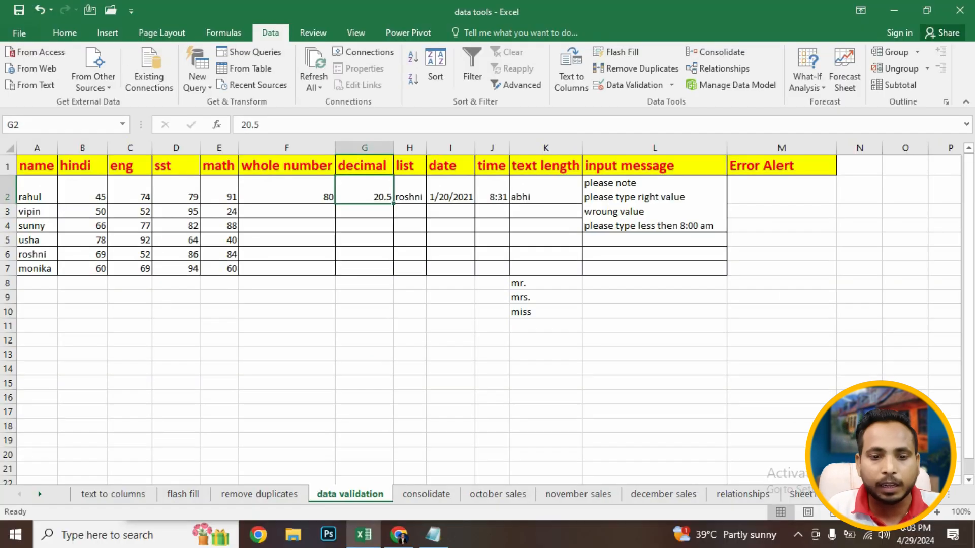
- Enter 12 and then 15 in G2 as valid decimal values
{"action": "type", "text": "12"}
{"action": "key", "text": "Return"}
{"action": "key", "text": "Up"}
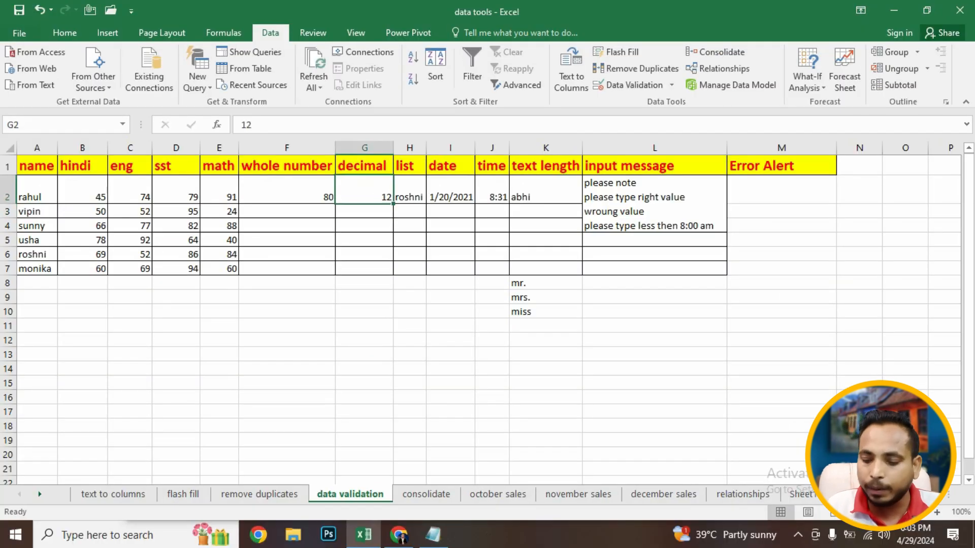
{"action": "type", "text": "15"}
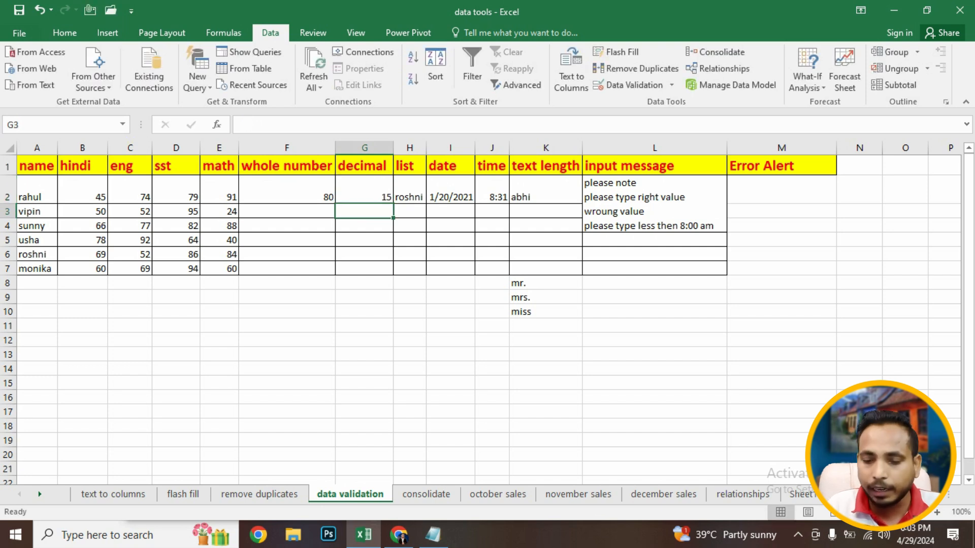
- Try entering 9 in G2 and cancel the rejected entry
{"action": "key", "text": "BackSpace"}
{"action": "key", "text": "BackSpace"}
{"action": "type", "text": "9"}
{"action": "key", "text": "Return"}
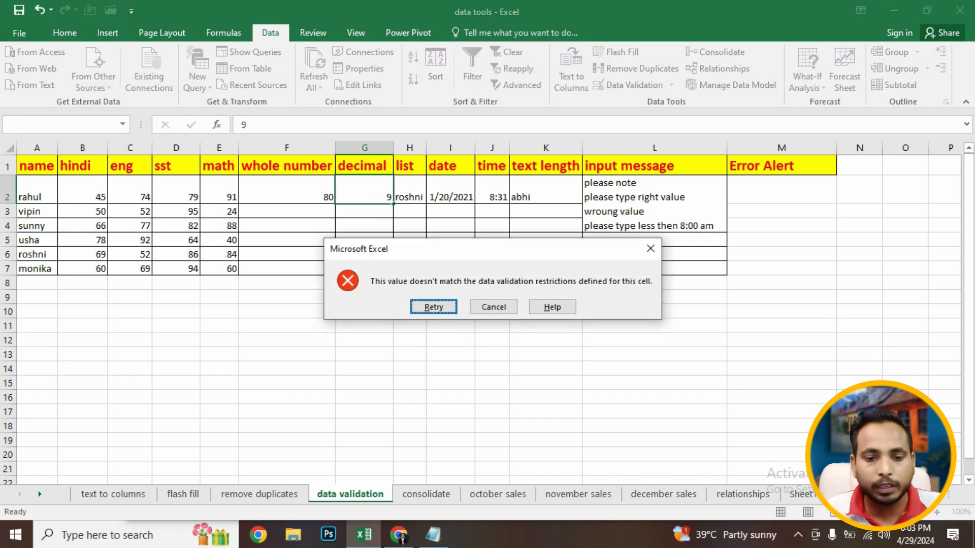
{"action": "left_click", "coordinate": [494, 307]}
{"action": "left_click", "coordinate": [494, 309]}
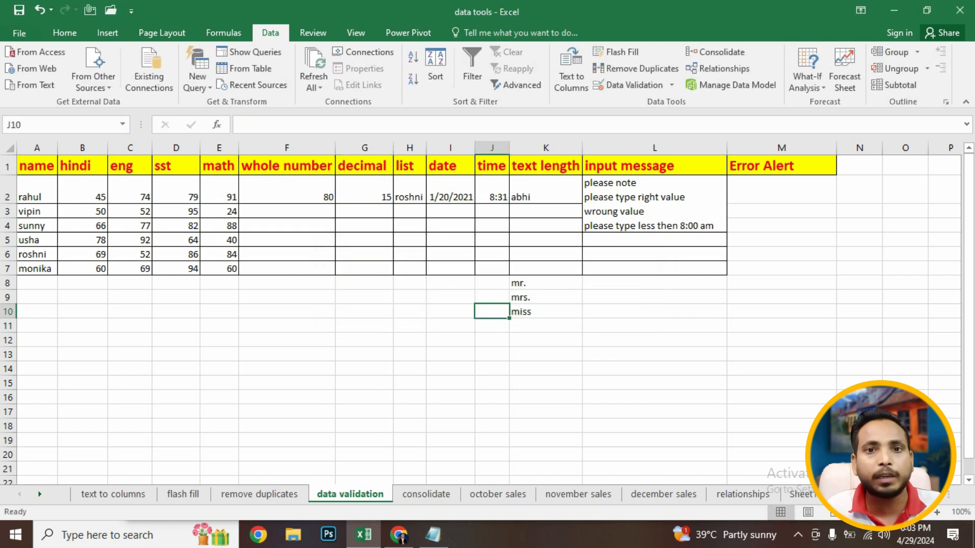
- Enter 10.5 in G2
{"action": "left_click", "coordinate": [364, 191]}
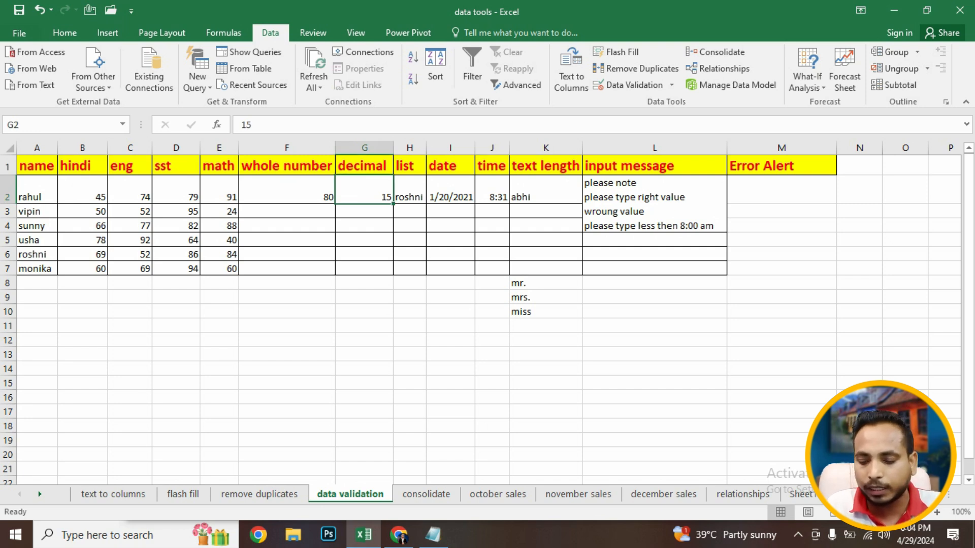
{"action": "type", "text": "10.5"}
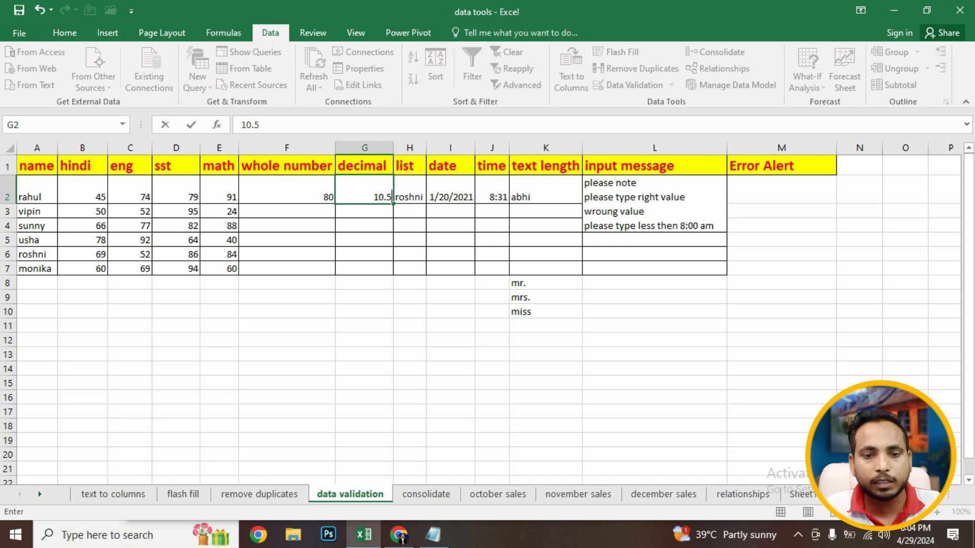
{"action": "key", "text": "Return"}
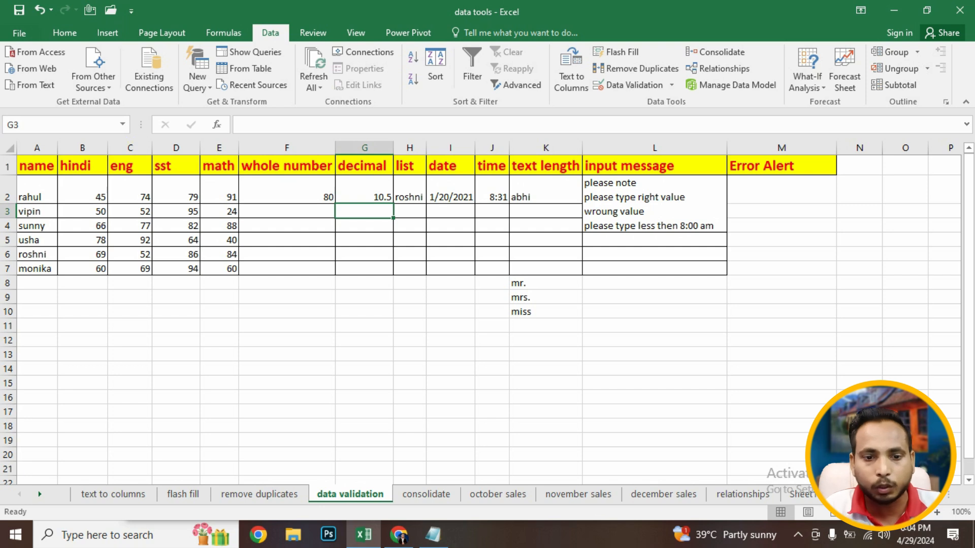
- Choose sunny from H2's dropdown list
{"action": "left_click", "coordinate": [409, 191]}
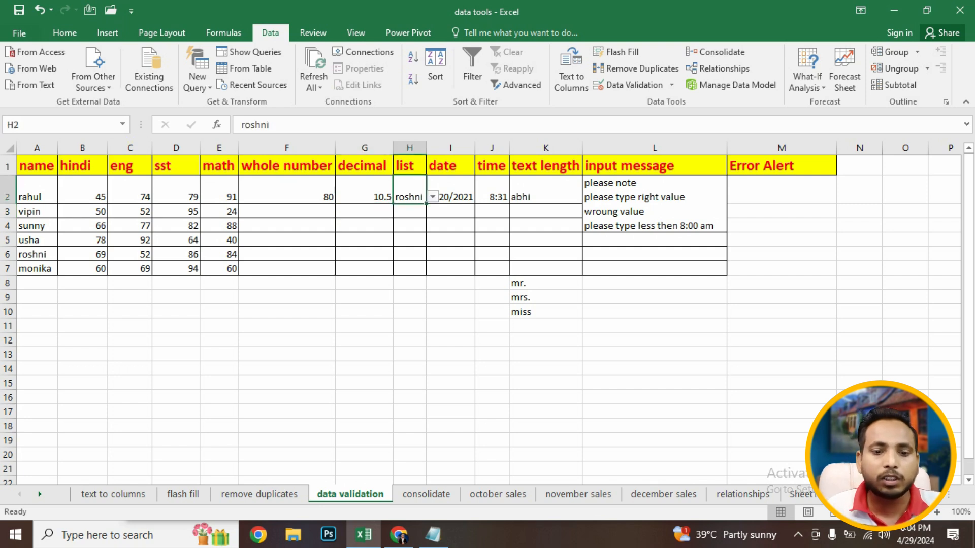
{"action": "left_click", "coordinate": [432, 197]}
{"action": "left_click", "coordinate": [409, 228]}
{"action": "left_click", "coordinate": [450, 196]}
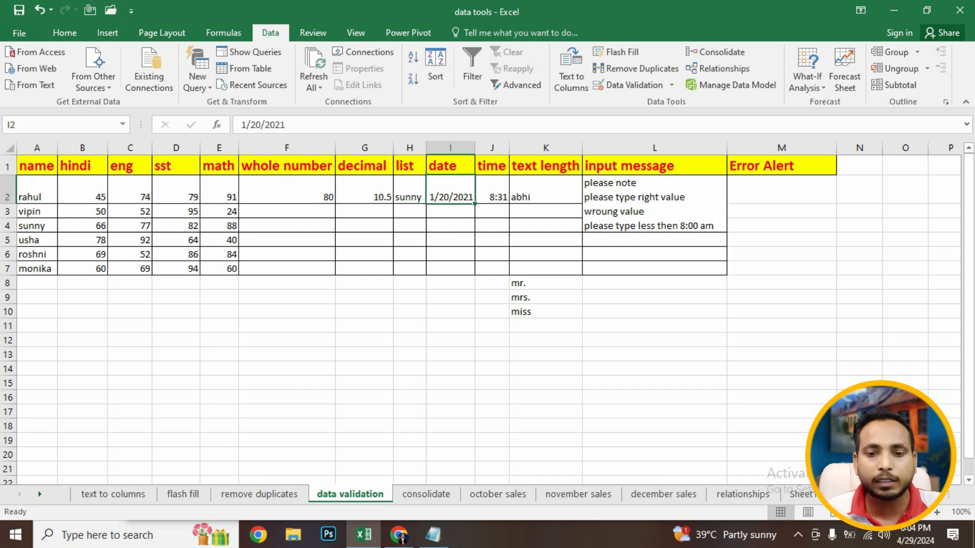
{"action": "left_click", "coordinate": [410, 196]}
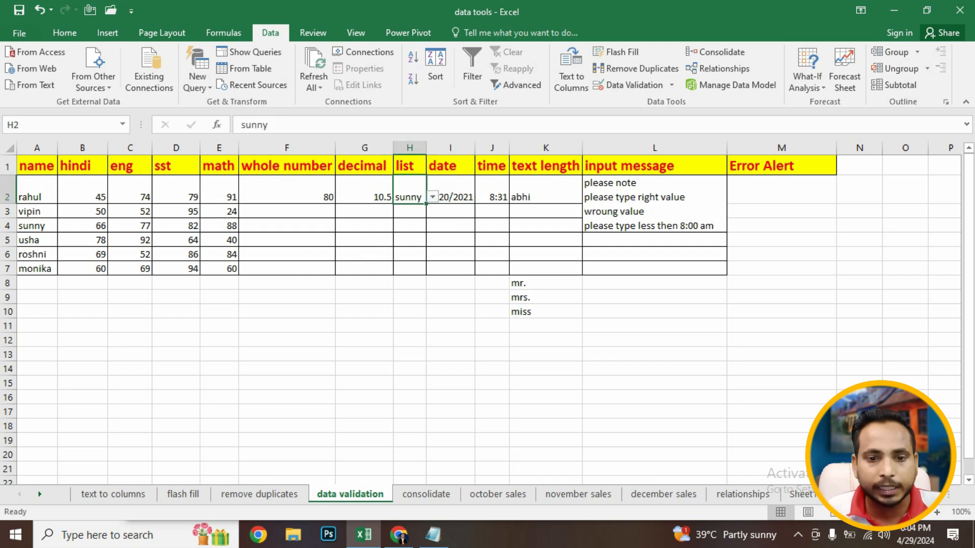
- Clear everything from H2, including its validation
{"action": "left_click", "coordinate": [107, 33]}
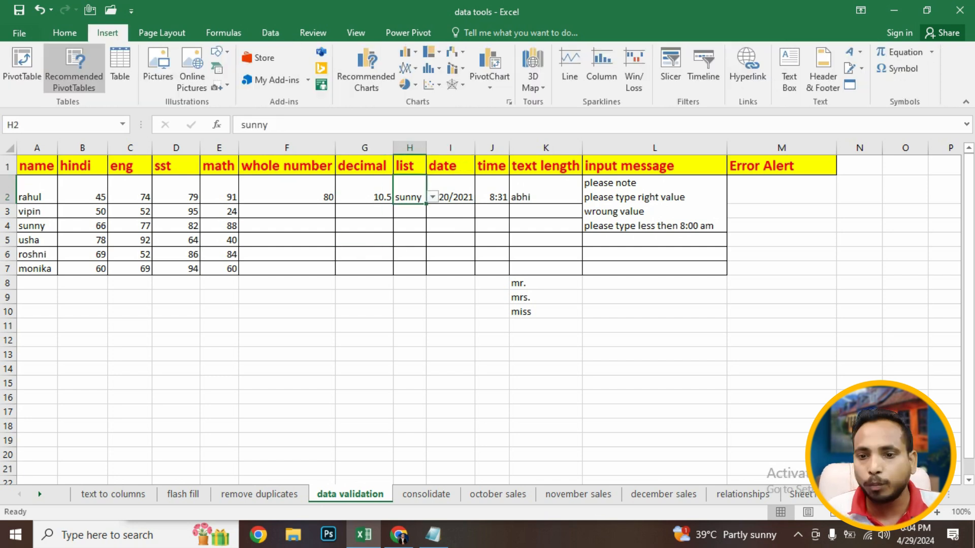
{"action": "left_click", "coordinate": [65, 33]}
{"action": "left_click", "coordinate": [804, 85]}
{"action": "left_click", "coordinate": [814, 102]}
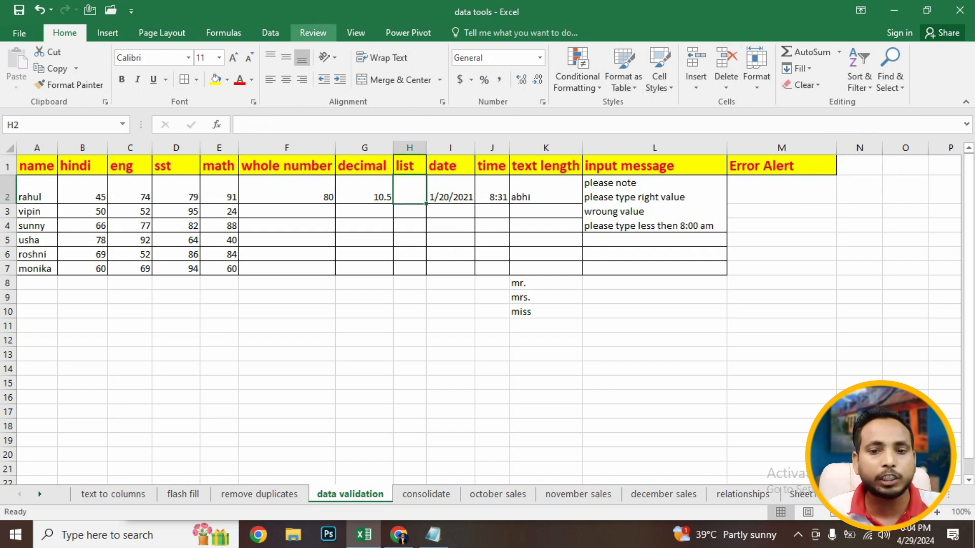
- Create a list validation on H2 using the names in A2:A7 as the source
{"action": "left_click", "coordinate": [271, 32]}
{"action": "left_click", "coordinate": [635, 84]}
{"action": "left_click", "coordinate": [688, 183]}
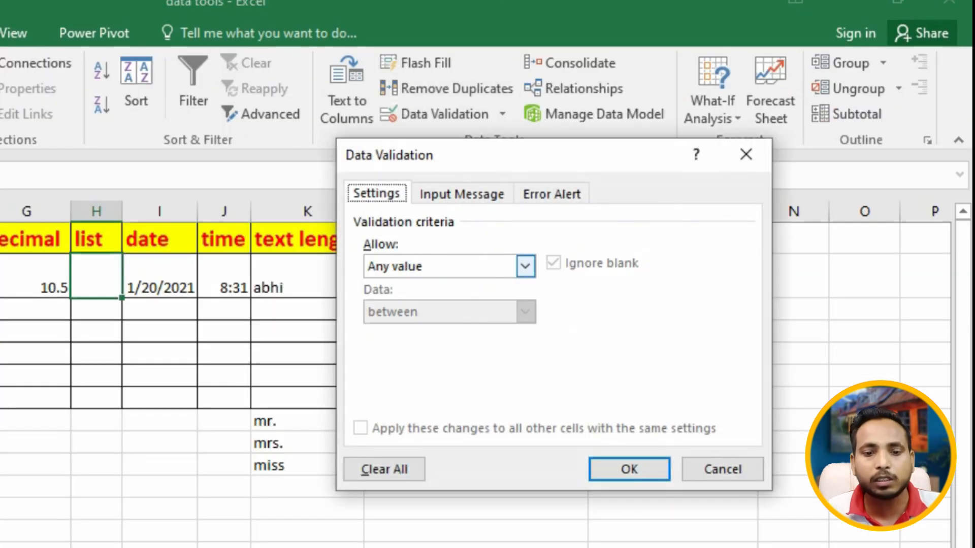
{"action": "left_click", "coordinate": [449, 330]}
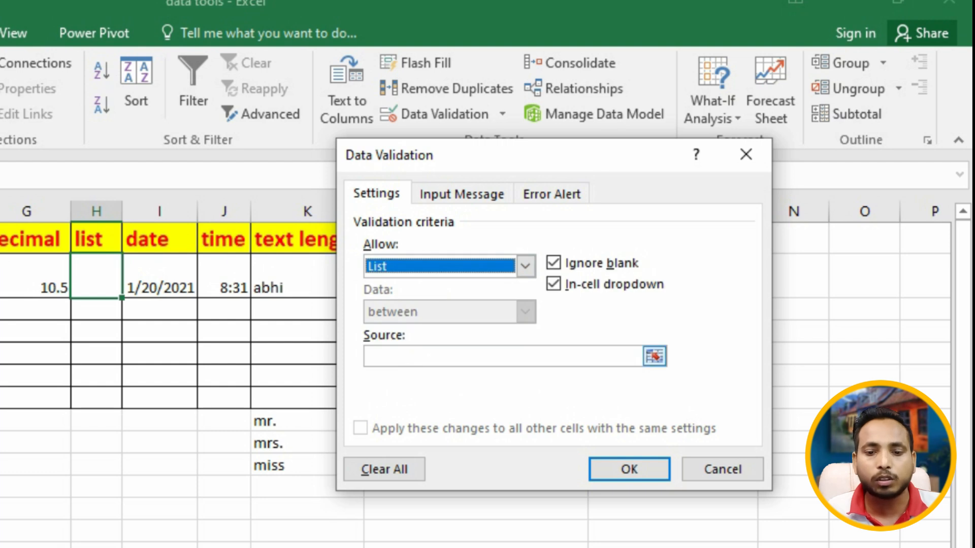
{"action": "left_click", "coordinate": [507, 356]}
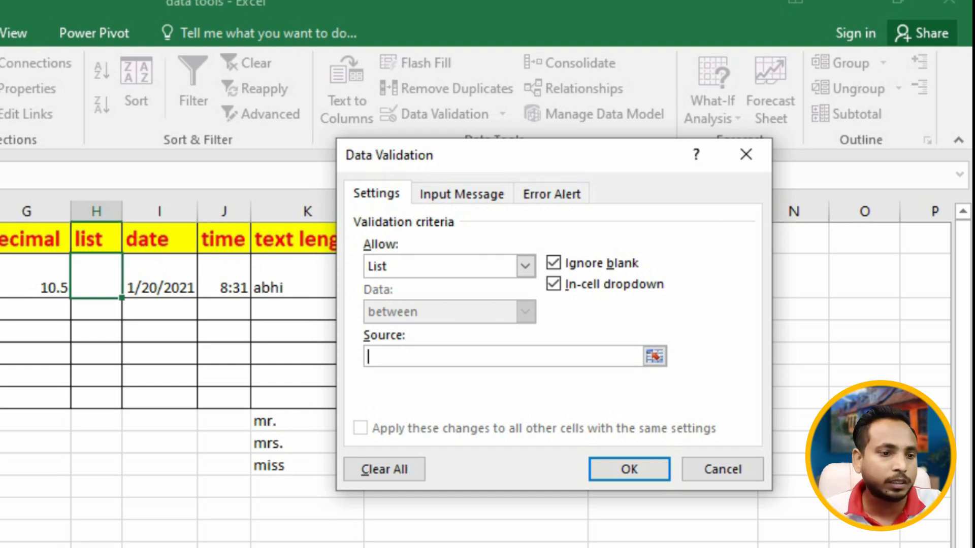
{"action": "left_click_drag", "start_coordinate": [0, 277], "coordinate": [0, 309]}
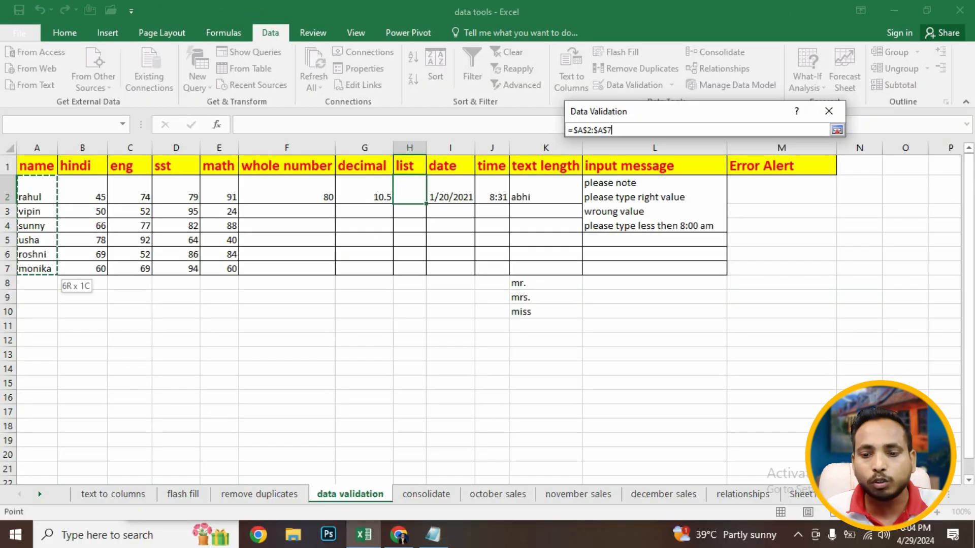
{"action": "left_click", "coordinate": [744, 311]}
- Pick several names from H2's dropdown list, ending with roshni
{"action": "left_click", "coordinate": [450, 282]}
{"action": "left_click", "coordinate": [409, 193]}
{"action": "left_click", "coordinate": [432, 197]}
{"action": "left_click", "coordinate": [406, 209]}
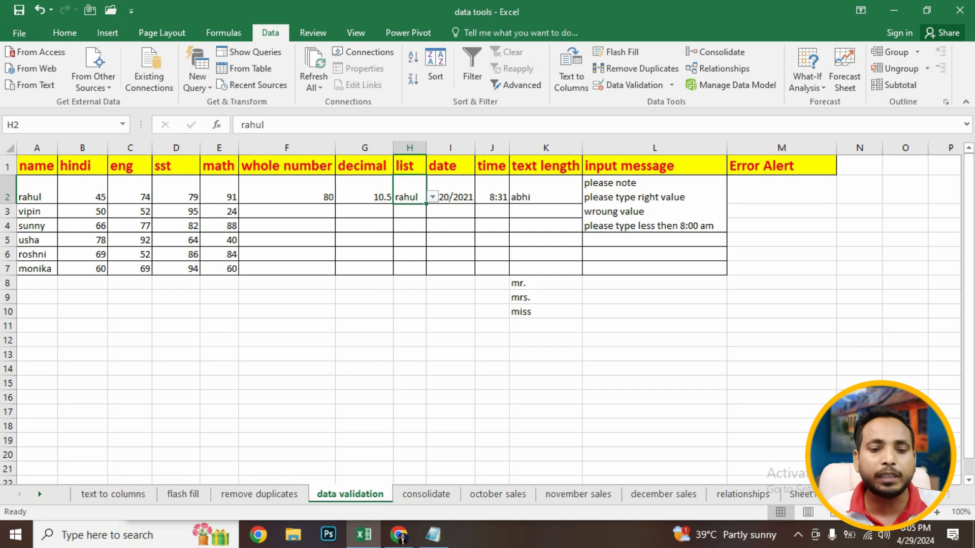
{"action": "left_click", "coordinate": [432, 197]}
{"action": "left_click", "coordinate": [408, 227]}
{"action": "left_click", "coordinate": [432, 197]}
{"action": "left_click", "coordinate": [408, 246]}
{"action": "left_click", "coordinate": [409, 226]}
{"action": "left_click", "coordinate": [409, 193]}
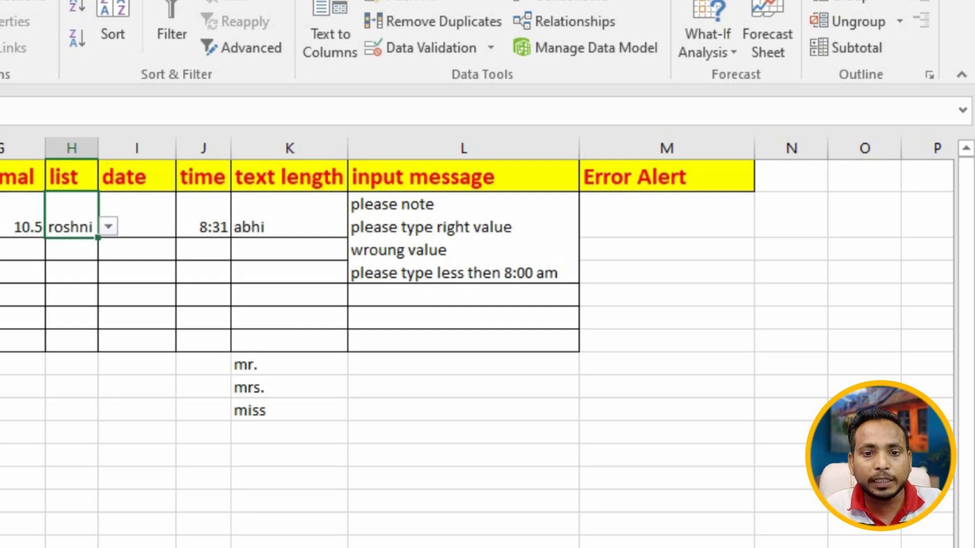
- Open I2's data validation settings to review the date rule, then close the dialog
{"action": "left_click", "coordinate": [451, 190]}
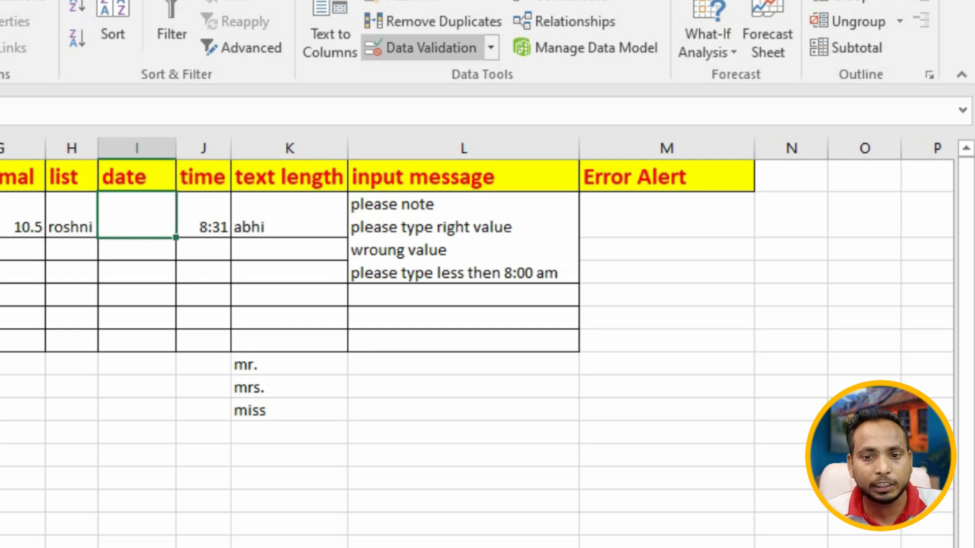
{"action": "left_click", "coordinate": [421, 47]}
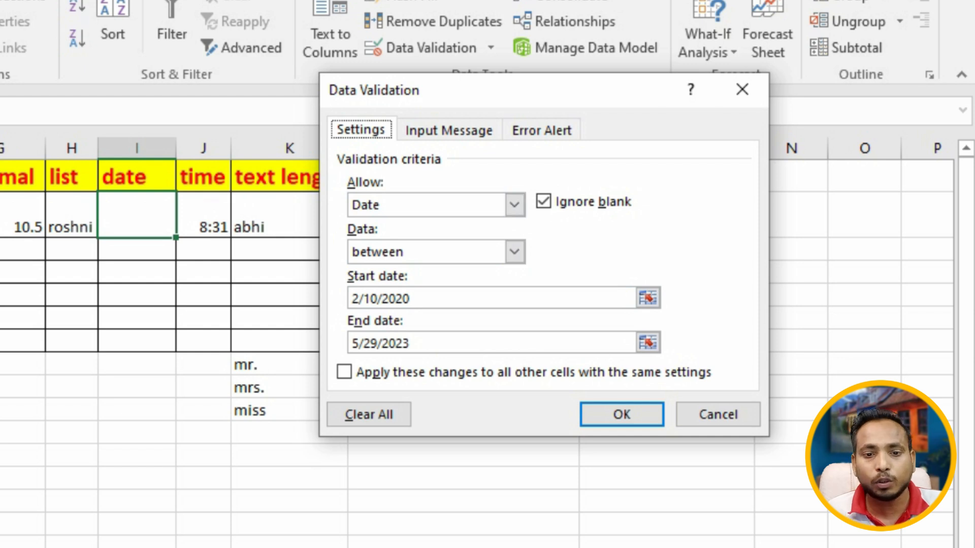
{"action": "left_click", "coordinate": [743, 90]}
{"action": "left_click", "coordinate": [203, 271]}
{"action": "left_click", "coordinate": [137, 216]}
- Clear all contents and validation from I2
{"action": "key", "text": "alt+h"}
{"action": "left_click", "coordinate": [706, 48]}
{"action": "left_click", "coordinate": [725, 76]}
{"action": "left_click", "coordinate": [289, 340]}
{"action": "left_click", "coordinate": [138, 216]}
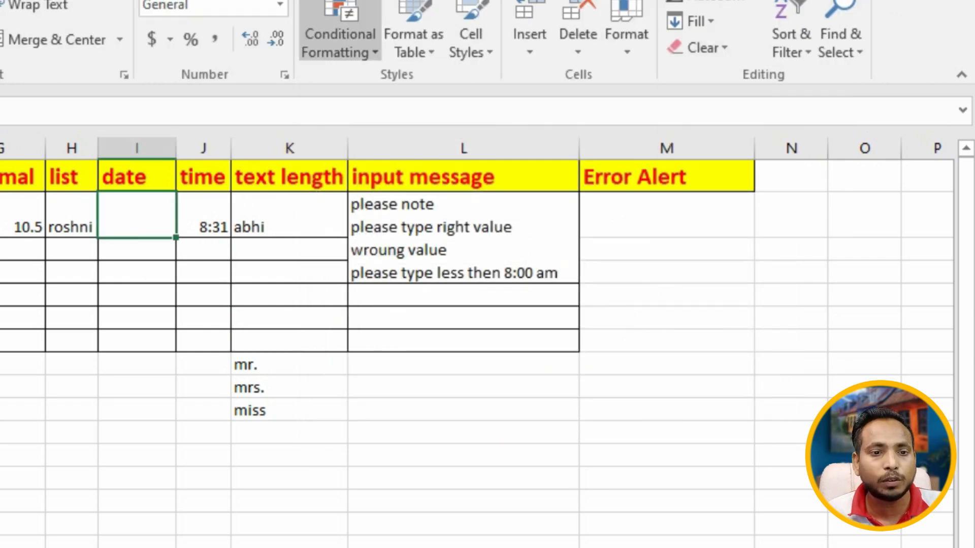
- Set a date validation on I2 allowing dates between 2/15/2000 and 3/15/2020
{"action": "key", "text": "alt+a"}
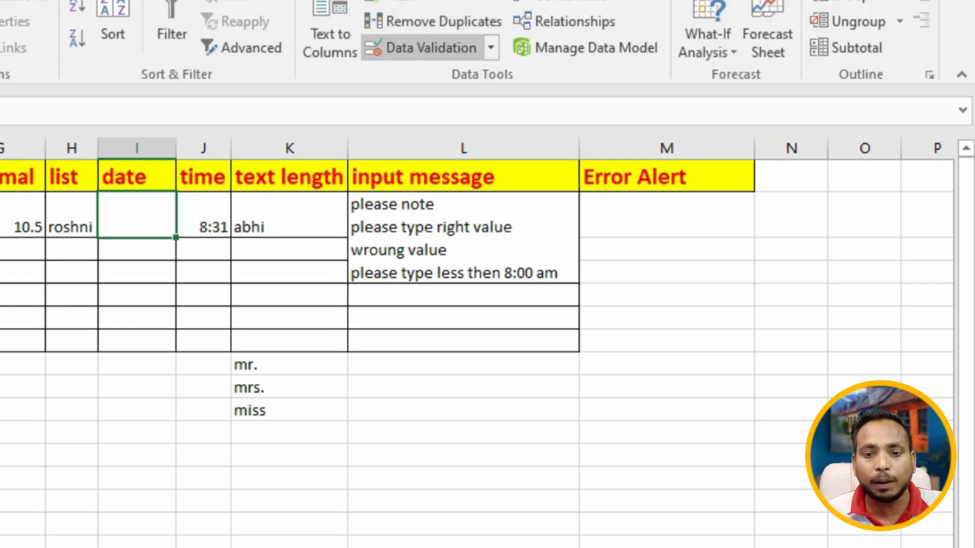
{"action": "left_click", "coordinate": [431, 48]}
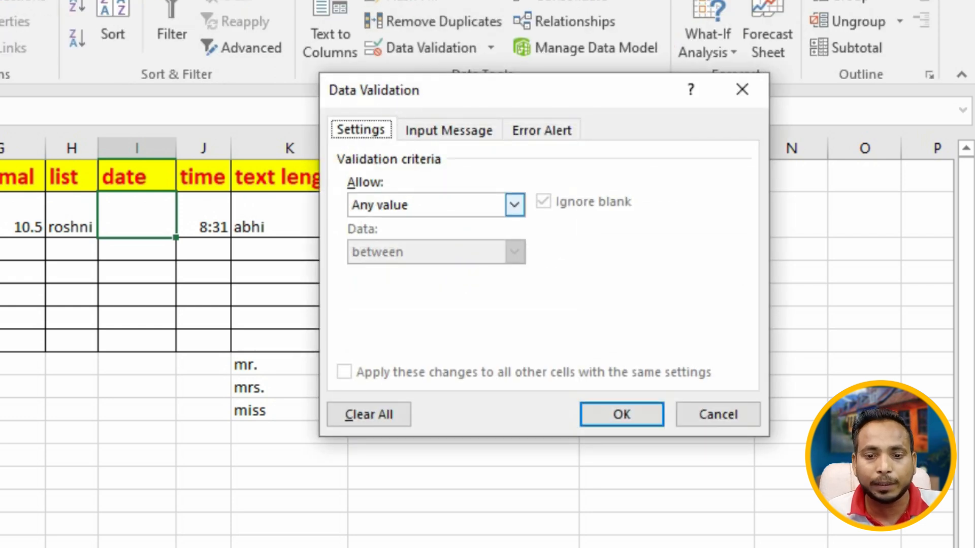
{"action": "left_click", "coordinate": [515, 204]}
{"action": "left_click", "coordinate": [375, 282]}
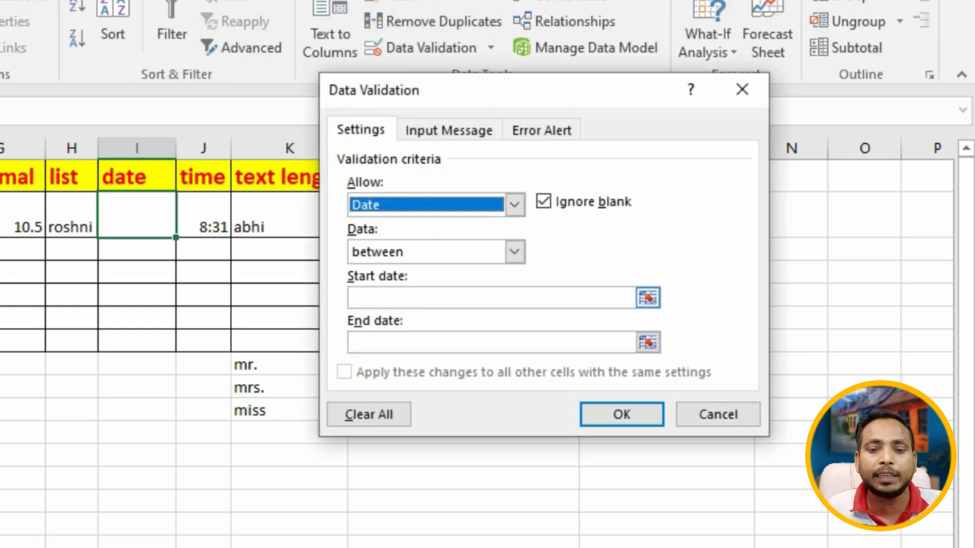
{"action": "left_click", "coordinate": [386, 298]}
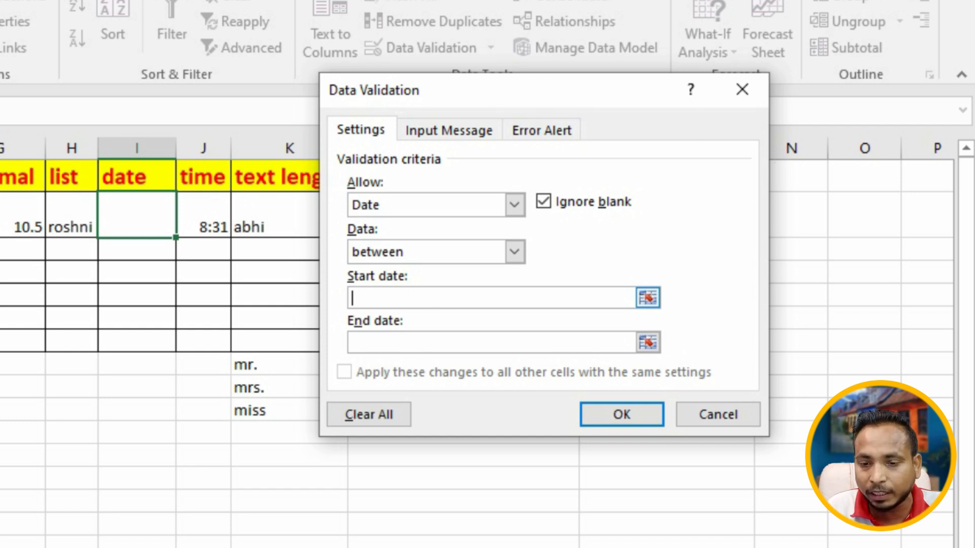
{"action": "type", "text": "2/"}
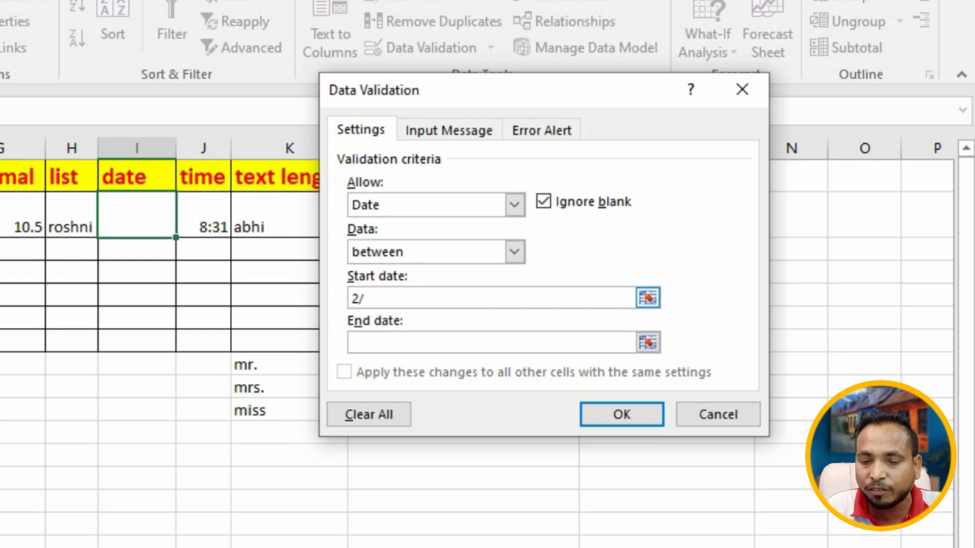
{"action": "type", "text": "15"}
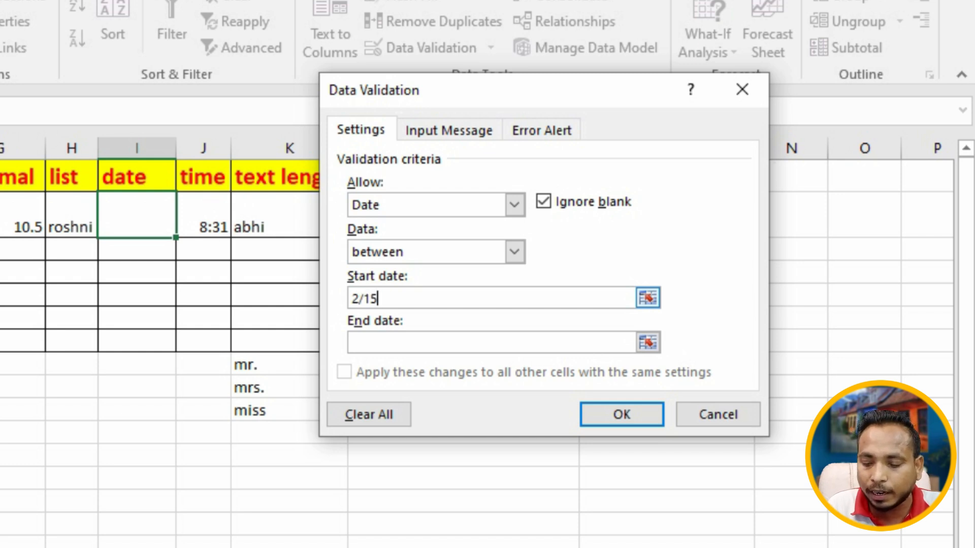
{"action": "type", "text": "/2"}
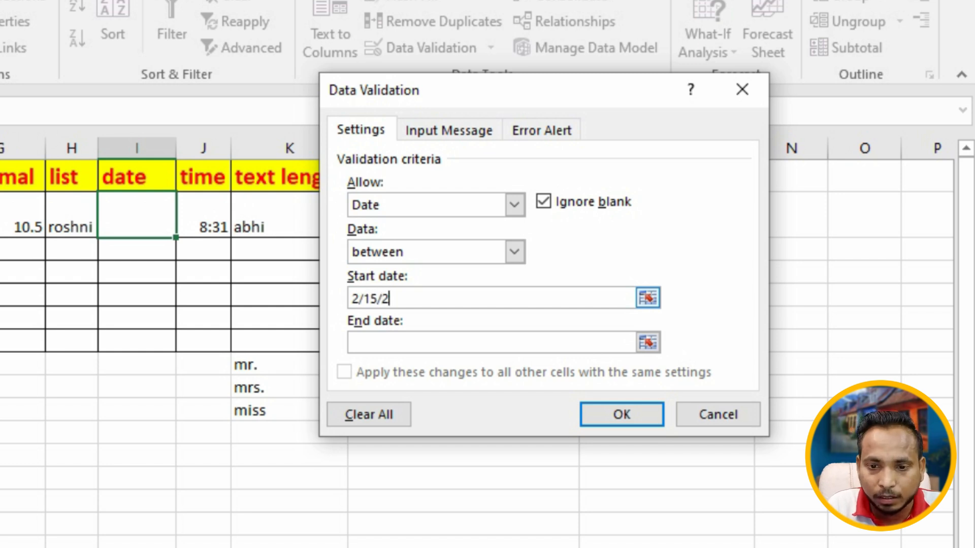
{"action": "type", "text": "//"}
{"action": "key", "text": "BackSpace"}
{"action": "key", "text": "BackSpace"}
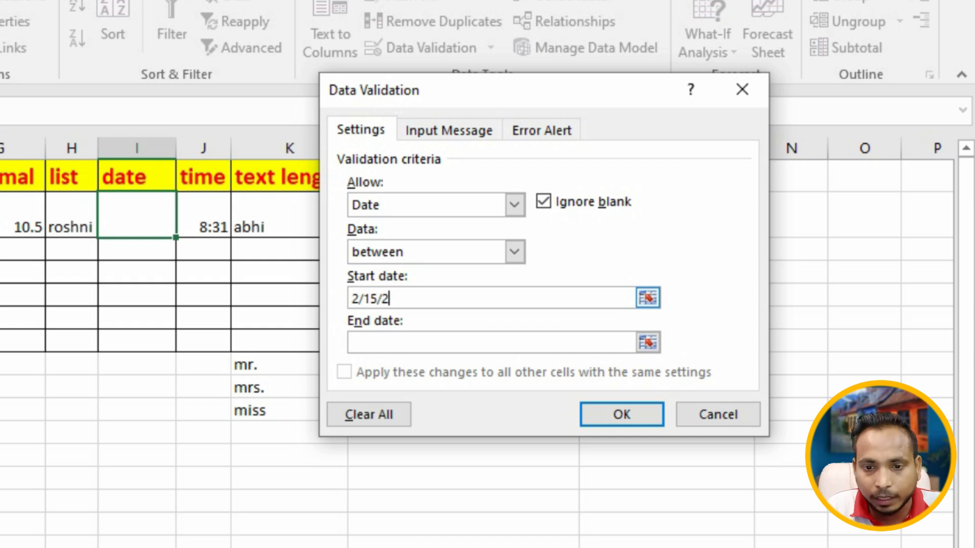
{"action": "type", "text": "000"}
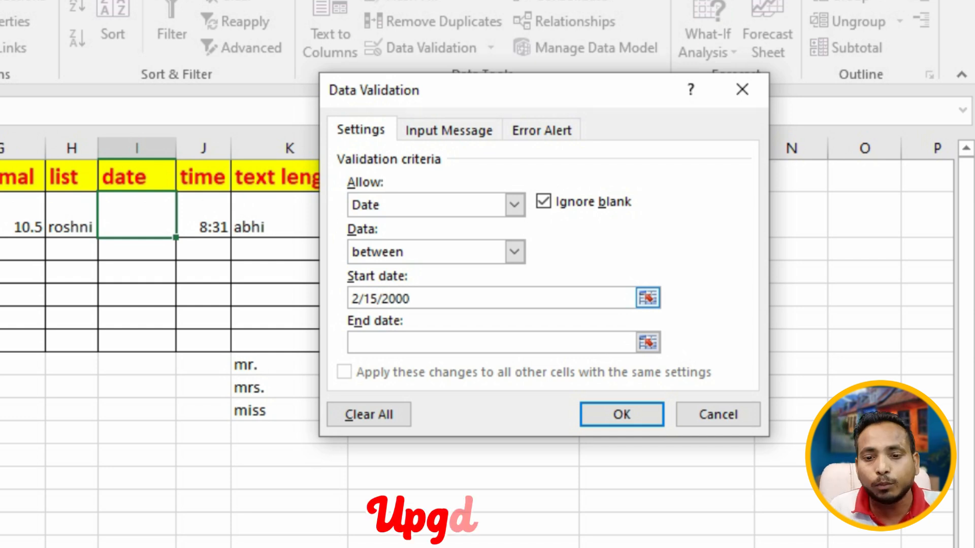
{"action": "key", "text": "Tab"}
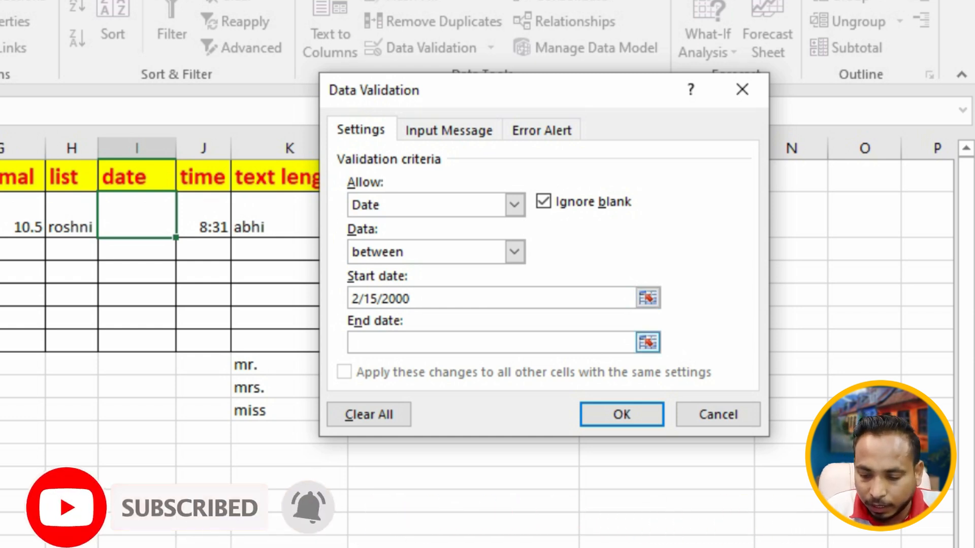
{"action": "type", "text": "3"}
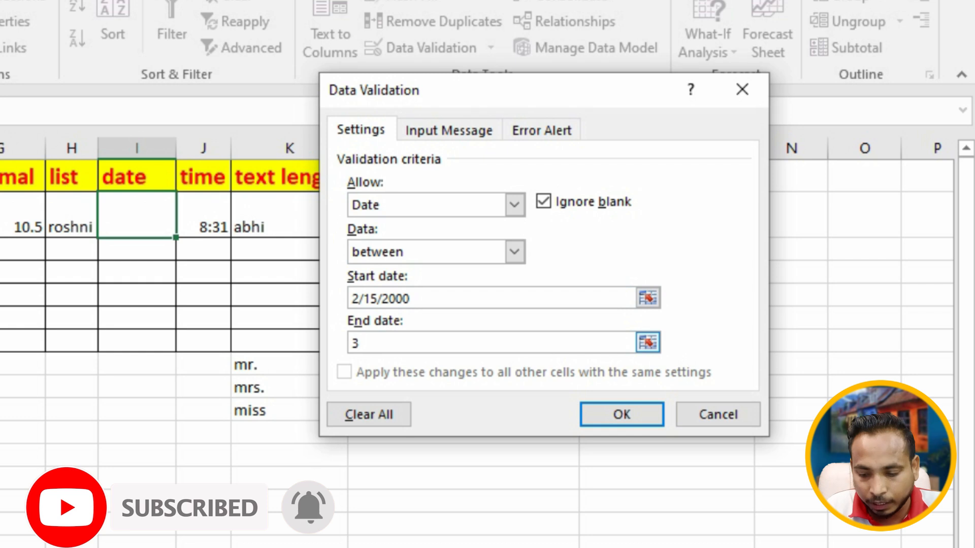
{"action": "type", "text": "/15"}
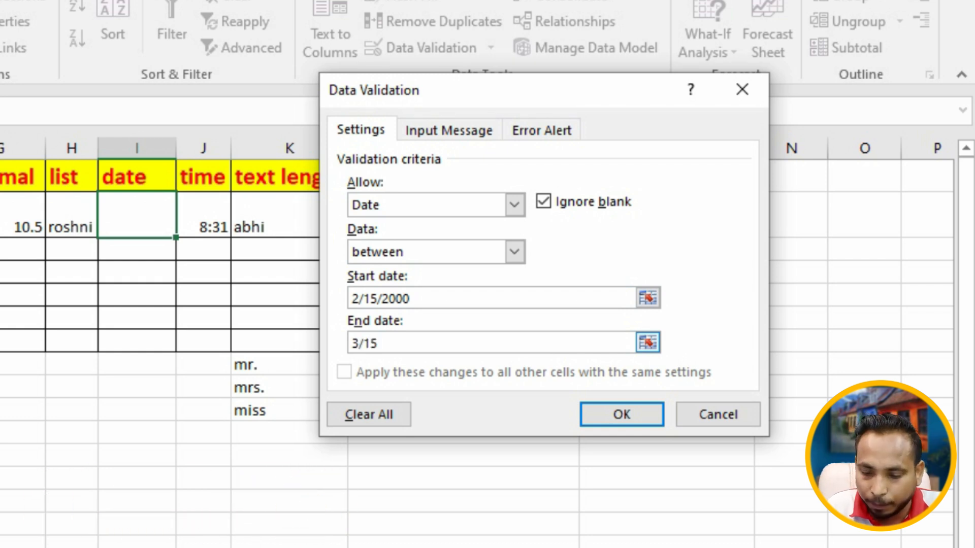
{"action": "type", "text": "/20"}
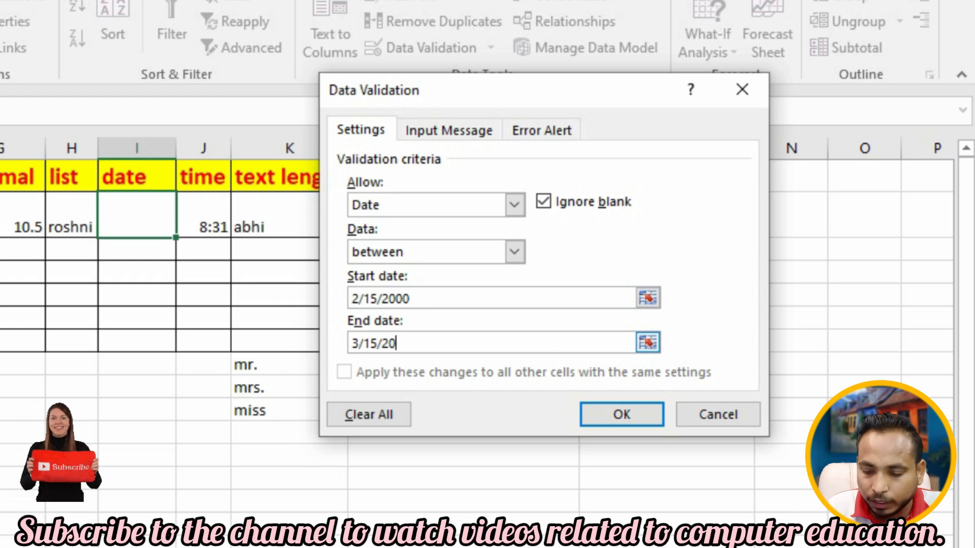
{"action": "type", "text": "21"}
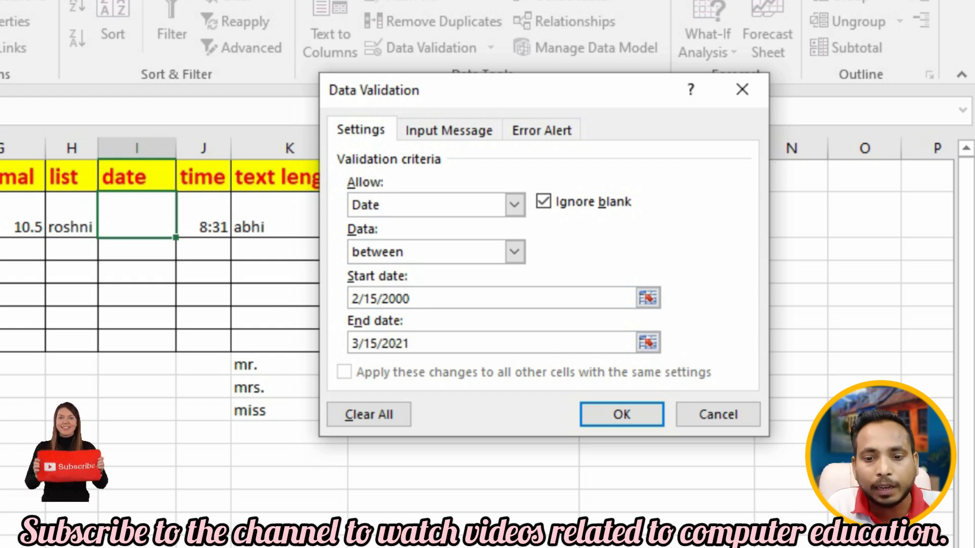
{"action": "key", "text": "BackSpace"}
{"action": "type", "text": "0"}
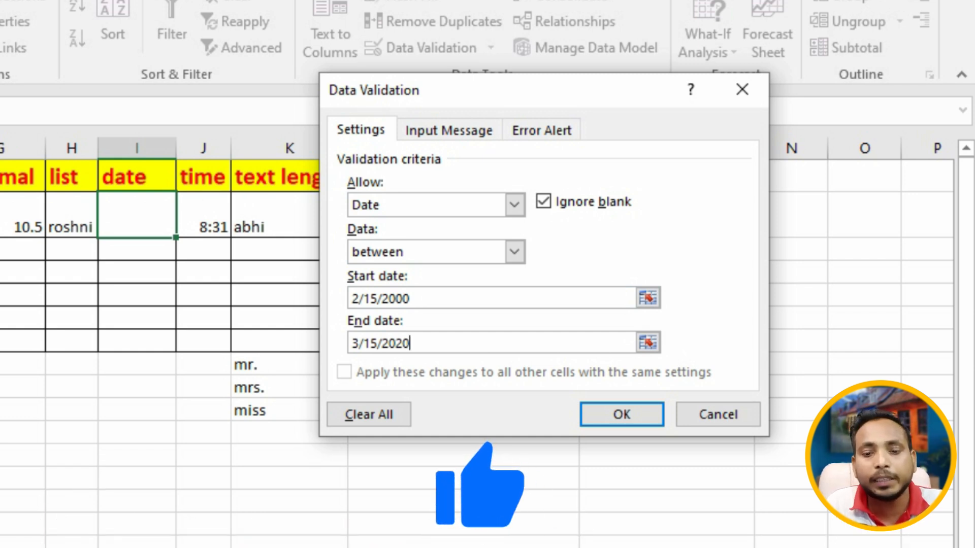
{"action": "key", "text": "Return"}
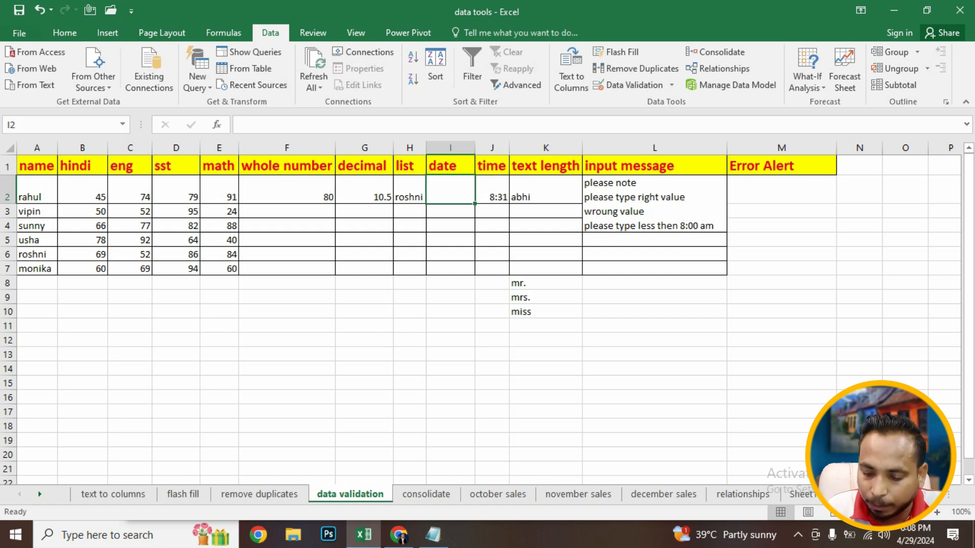
- Enter 2/16/2000 in I2, then change its year to 2001
{"action": "type", "text": "16"}
{"action": "key", "text": "BackSpace"}
{"action": "key", "text": "BackSpace"}
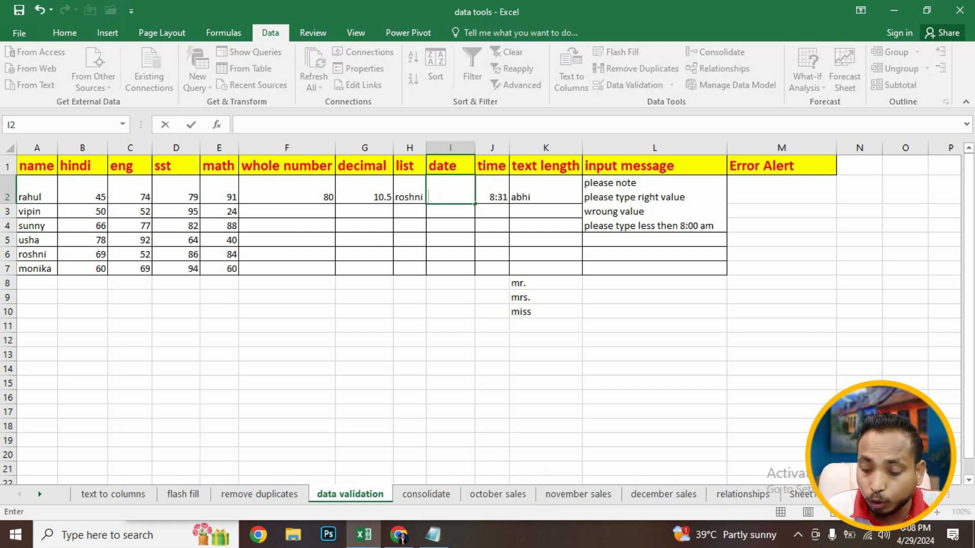
{"action": "type", "text": "2/16/"}
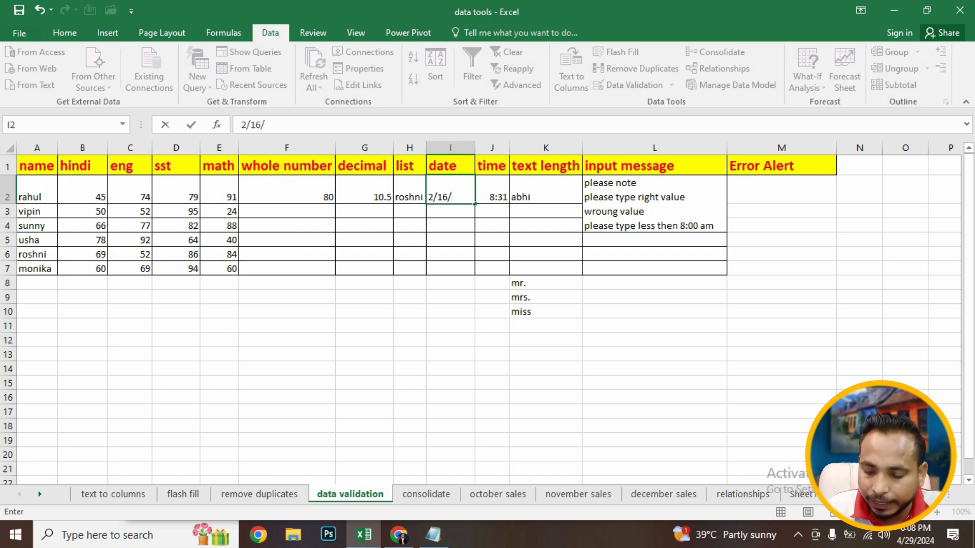
{"action": "type", "text": "2000"}
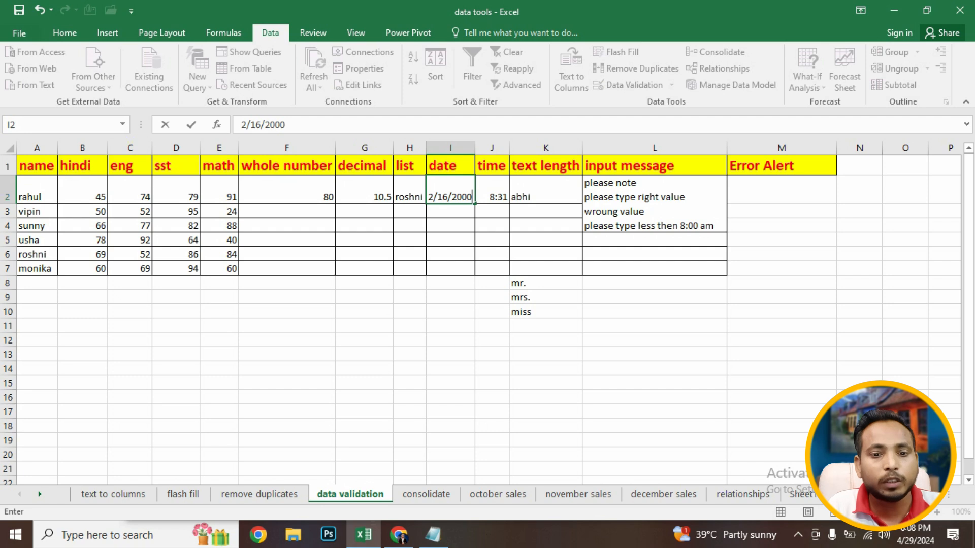
{"action": "key", "text": "Return"}
{"action": "key", "text": "Up"}
{"action": "key", "text": "F2"}
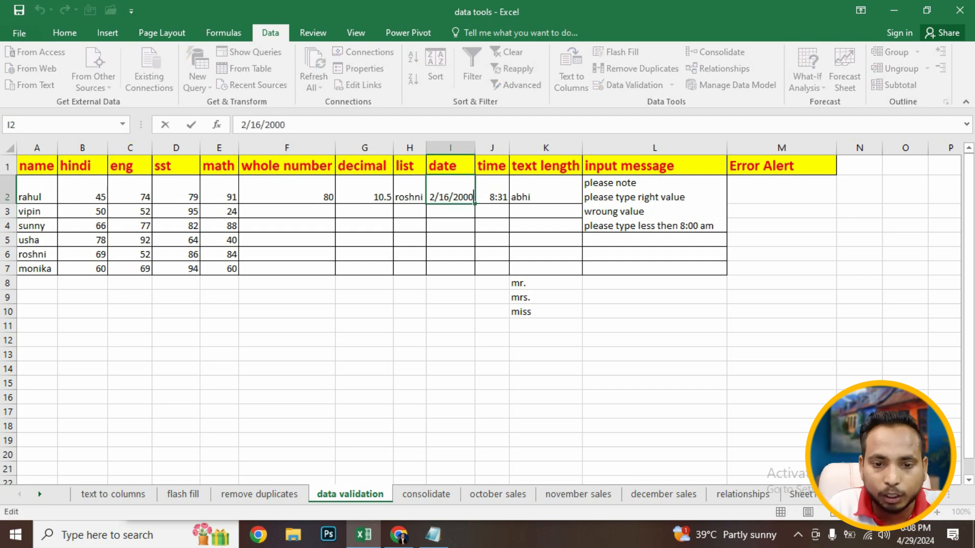
{"action": "key", "text": "BackSpace"}
{"action": "type", "text": "1"}
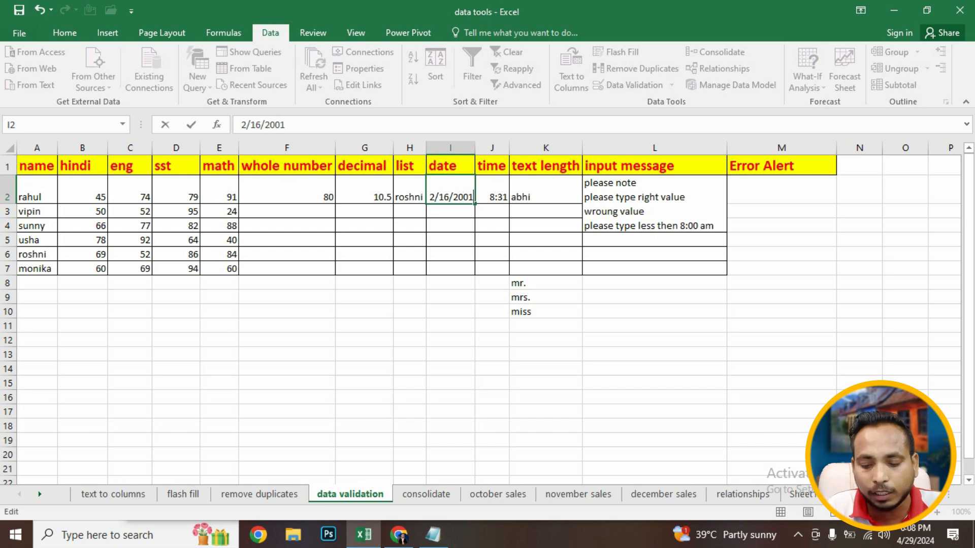
{"action": "key", "text": "ctrl+Return"}
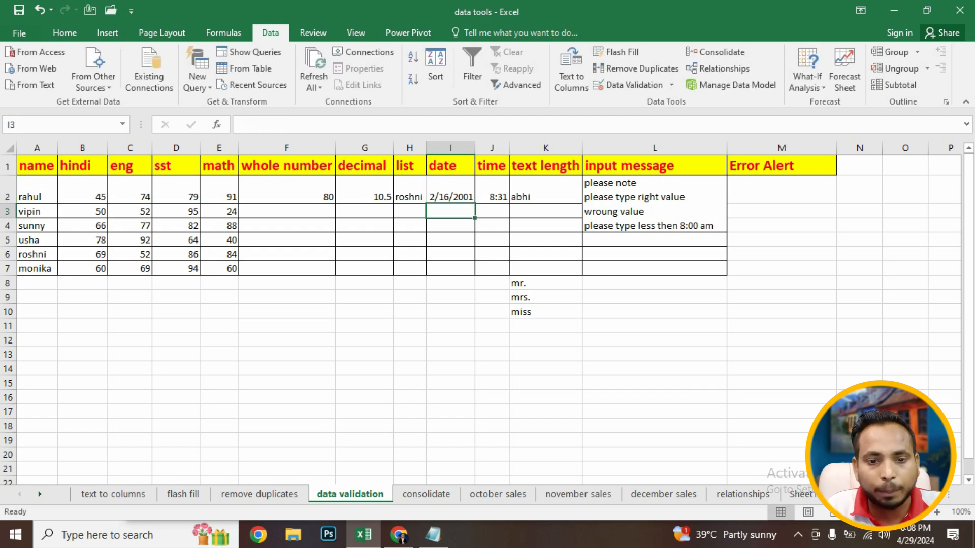
- Try to change I2's date to 2/16/2025, cancelling the rejected entry
{"action": "key", "text": "Up"}
{"action": "key", "text": "F2"}
{"action": "key", "text": "BackSpace"}
{"action": "key", "text": "BackSpace"}
{"action": "type", "text": "25"}
{"action": "key", "text": "Return"}
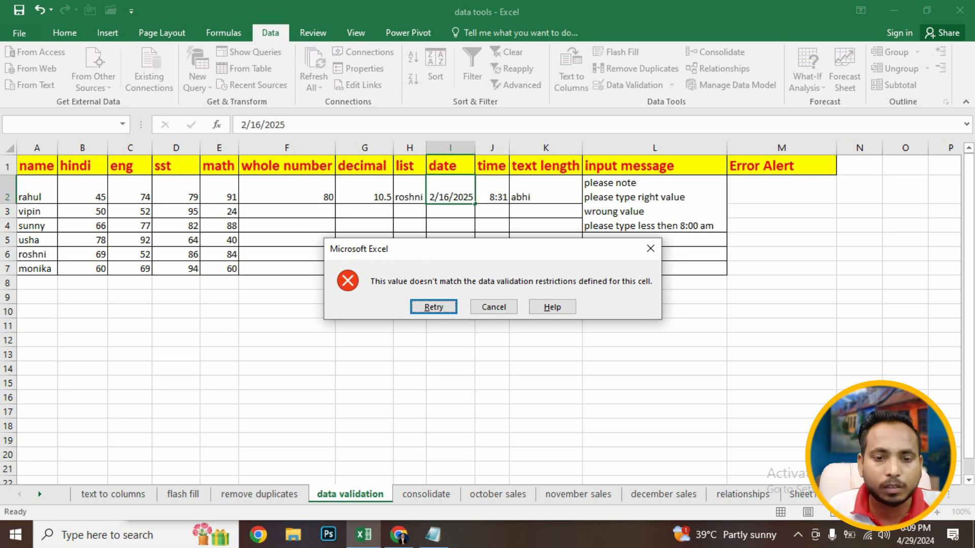
{"action": "key", "text": "Escape"}
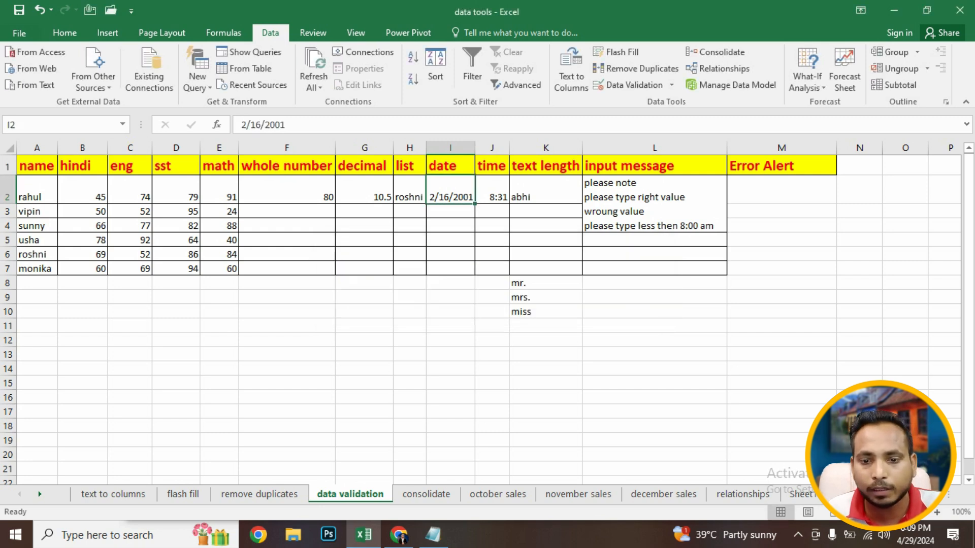
- Review I2's date validation settings and close the dialog
{"action": "left_click", "coordinate": [628, 85]}
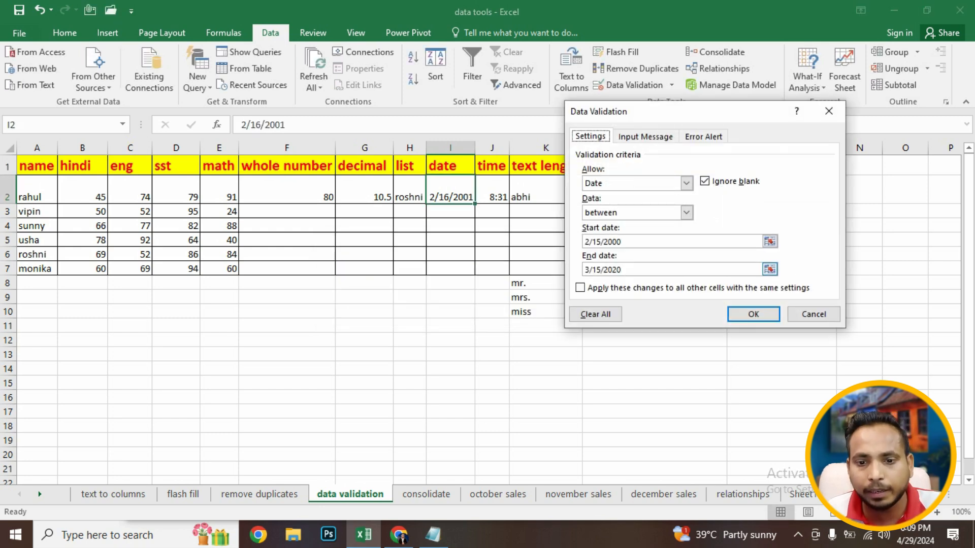
{"action": "left_click", "coordinate": [753, 314]}
{"action": "left_click", "coordinate": [492, 254]}
{"action": "left_click", "coordinate": [450, 193]}
{"action": "left_click", "coordinate": [450, 240]}
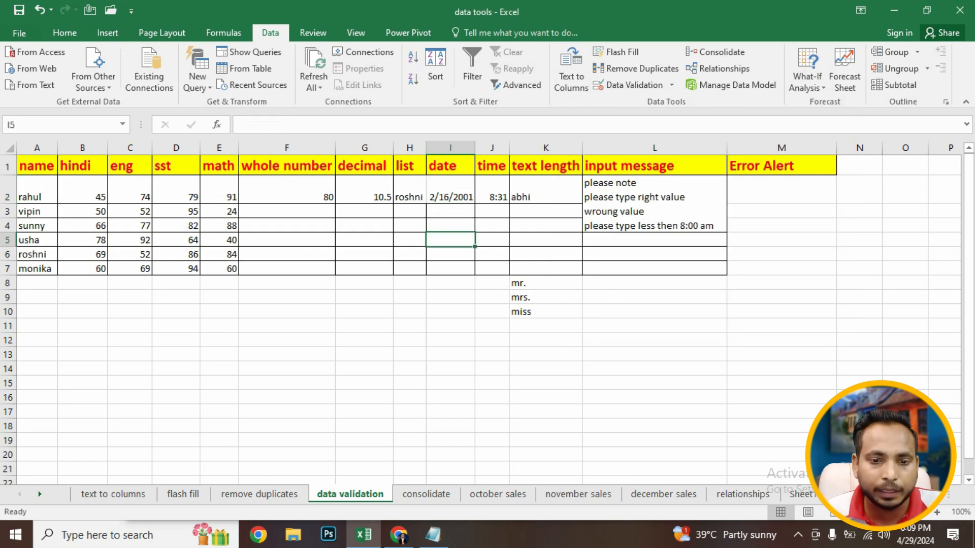
- Add a date validation to I3 allowing dates between 1/1/2000 and 2/1/2000
{"action": "left_click", "coordinate": [450, 211]}
{"action": "left_click", "coordinate": [628, 84]}
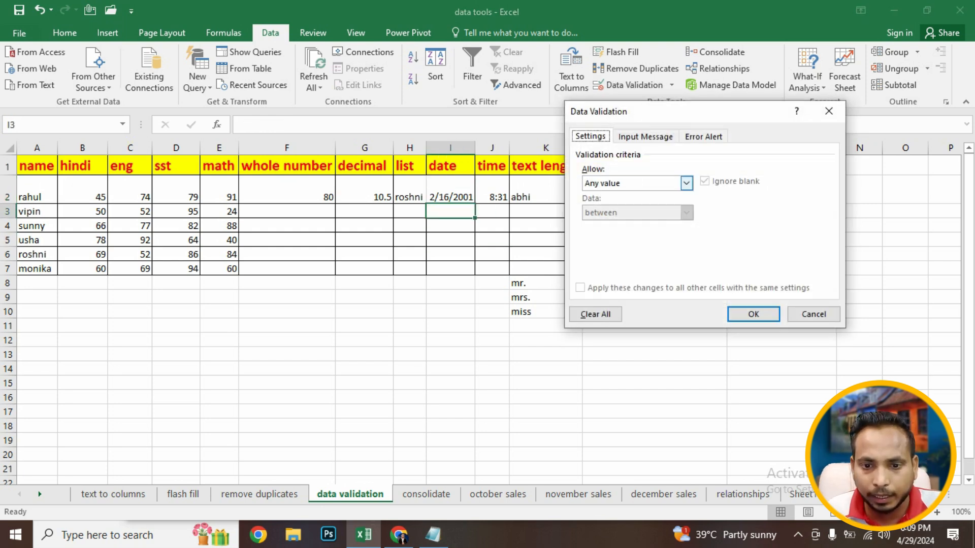
{"action": "left_click", "coordinate": [686, 184]}
{"action": "left_click", "coordinate": [609, 232]}
{"action": "left_click", "coordinate": [660, 241]}
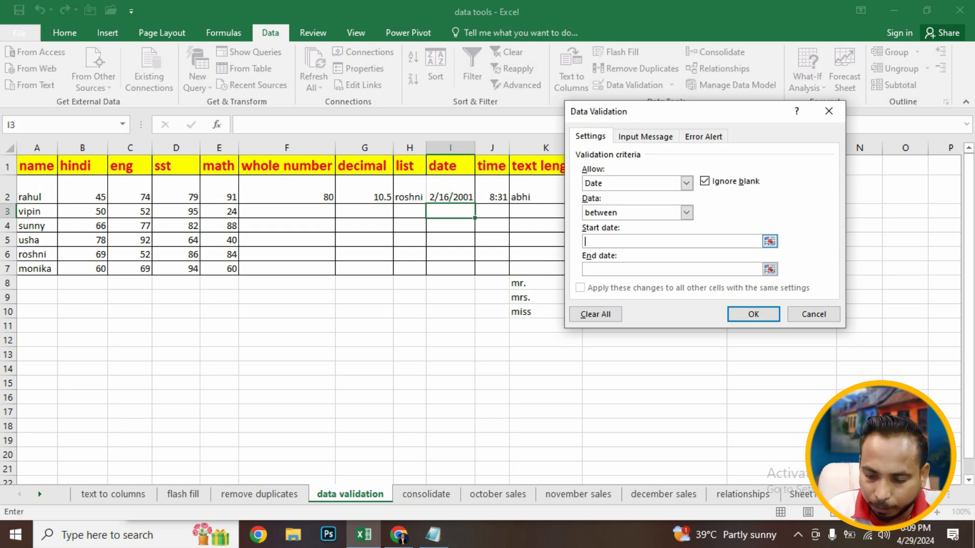
{"action": "type", "text": "1/1/2000"}
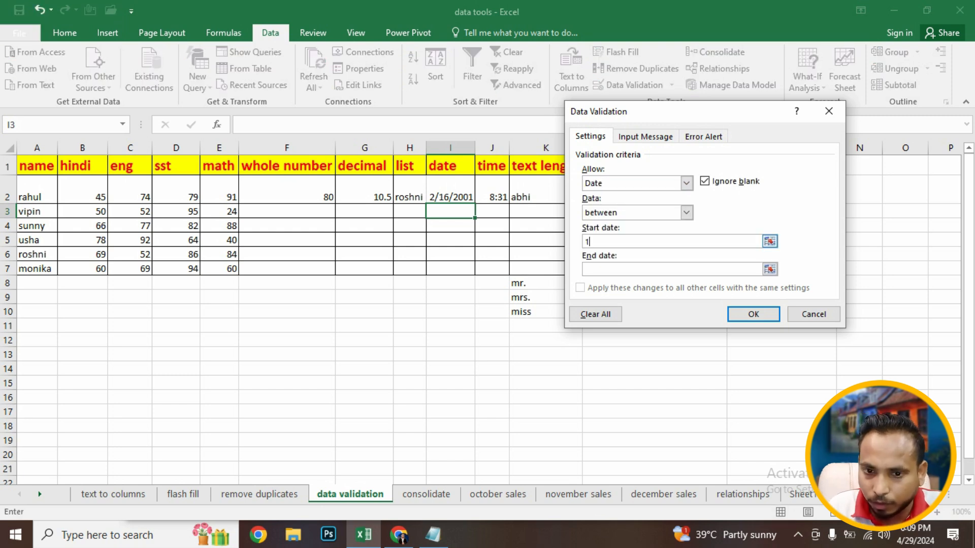
{"action": "key", "text": "Return"}
{"action": "key", "text": "Return"}
{"action": "type", "text": "2/1/2000"}
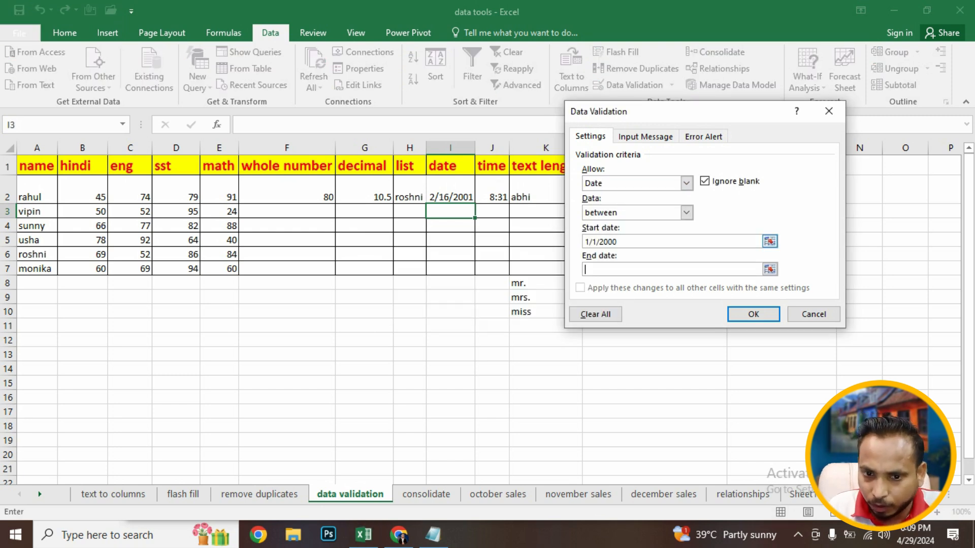
- Enter 1/5/2000 in I3, then try appending a 5 and cancel the rejected entry
{"action": "key", "text": "Return"}
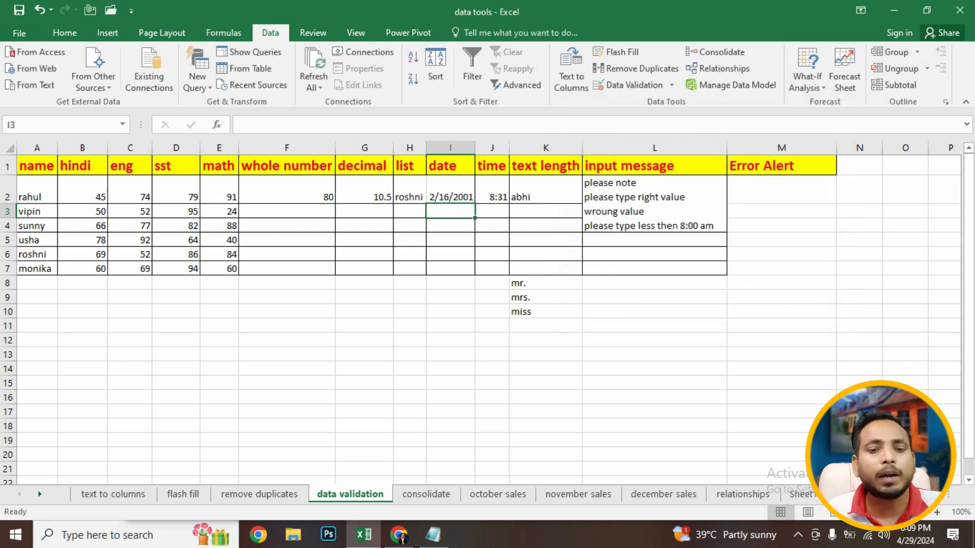
{"action": "type", "text": "1/5/2000"}
{"action": "key", "text": "Return"}
{"action": "key", "text": "Up"}
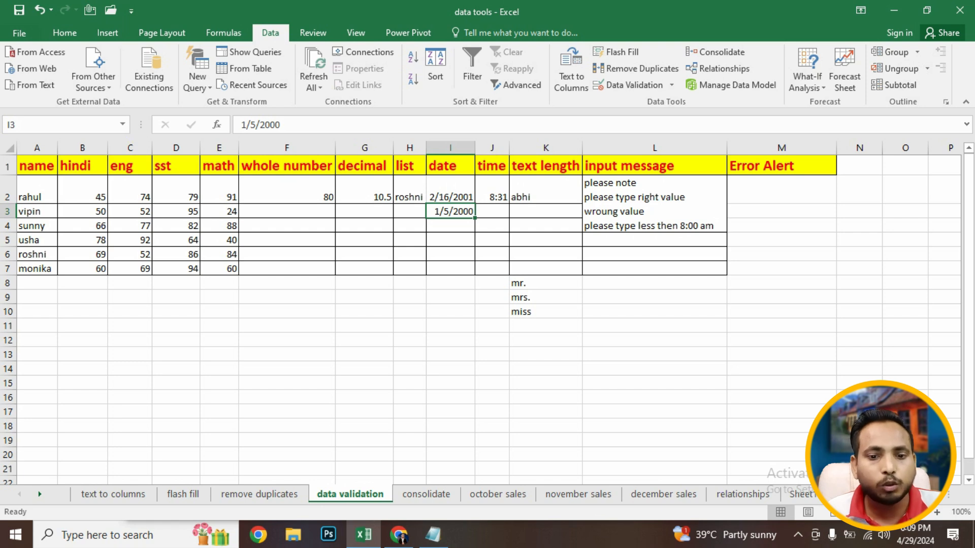
{"action": "key", "text": "F2"}
{"action": "type", "text": "5"}
{"action": "key", "text": "Return"}
{"action": "left_click", "coordinate": [494, 307]}
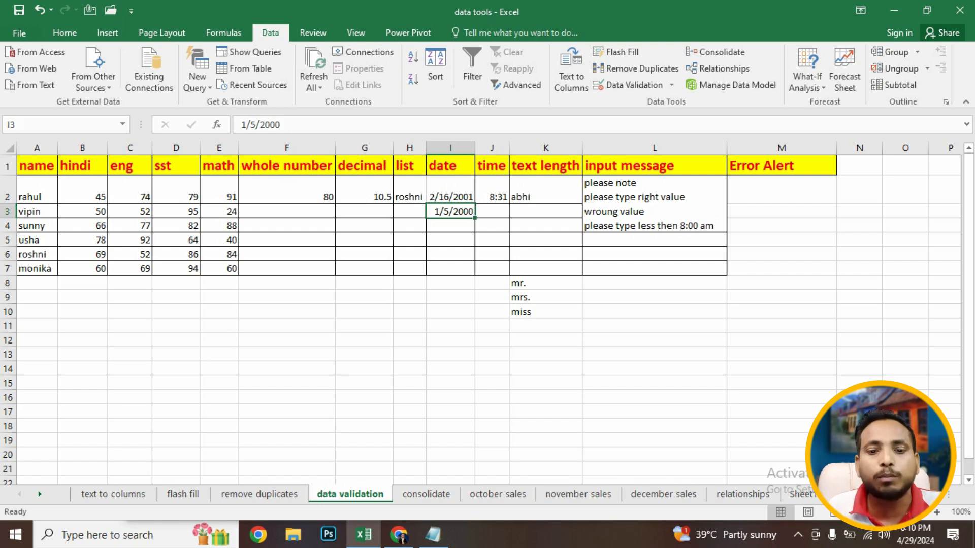
{"action": "left_click", "coordinate": [492, 197]}
{"action": "left_click", "coordinate": [492, 211]}
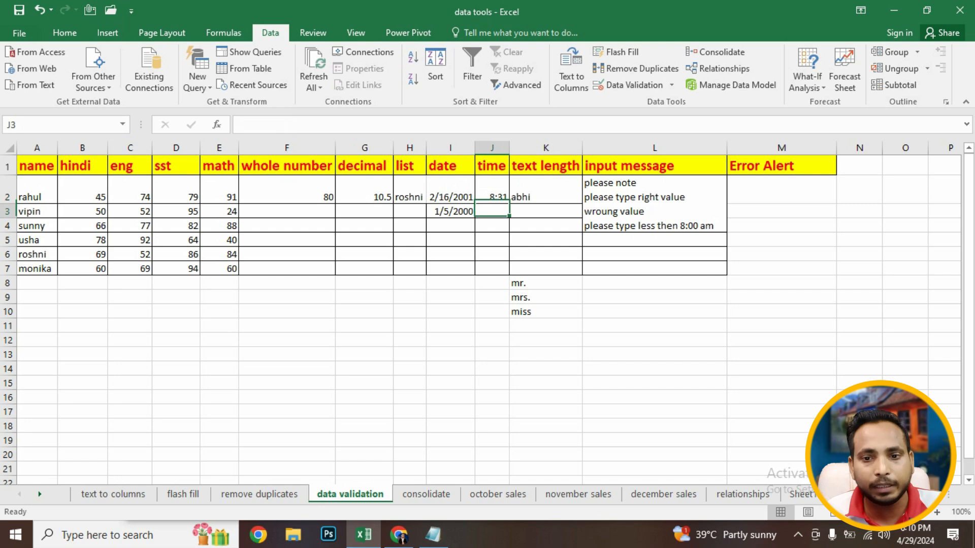
{"action": "left_click", "coordinate": [636, 69]}
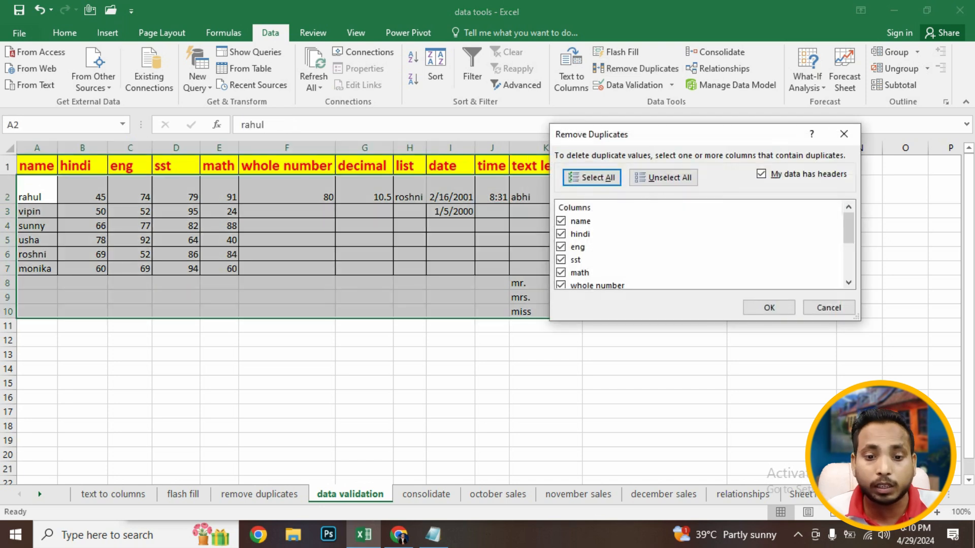
{"action": "left_click", "coordinate": [844, 134]}
- Set J3's validation to Time between 8:00 and 9:00
{"action": "left_click", "coordinate": [492, 225]}
{"action": "left_click", "coordinate": [492, 211]}
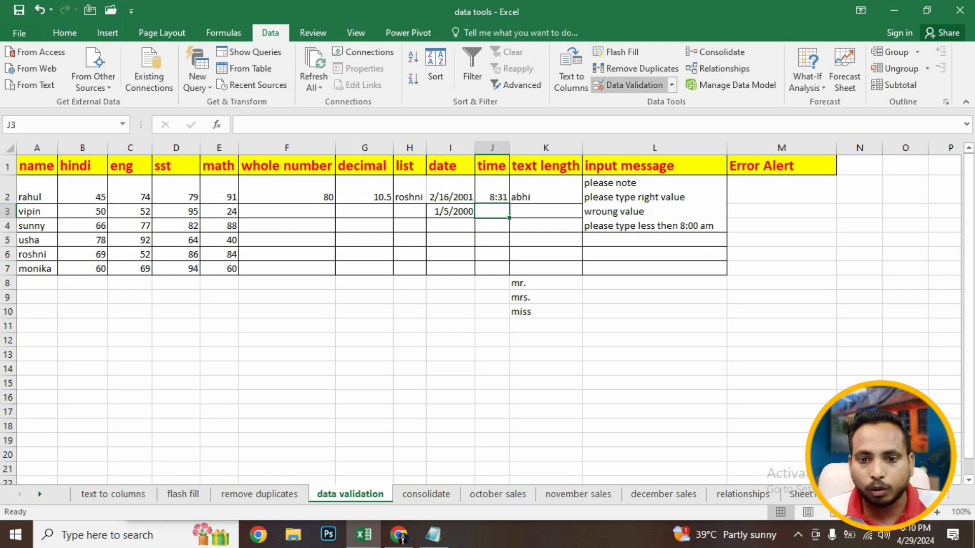
{"action": "left_click", "coordinate": [629, 85]}
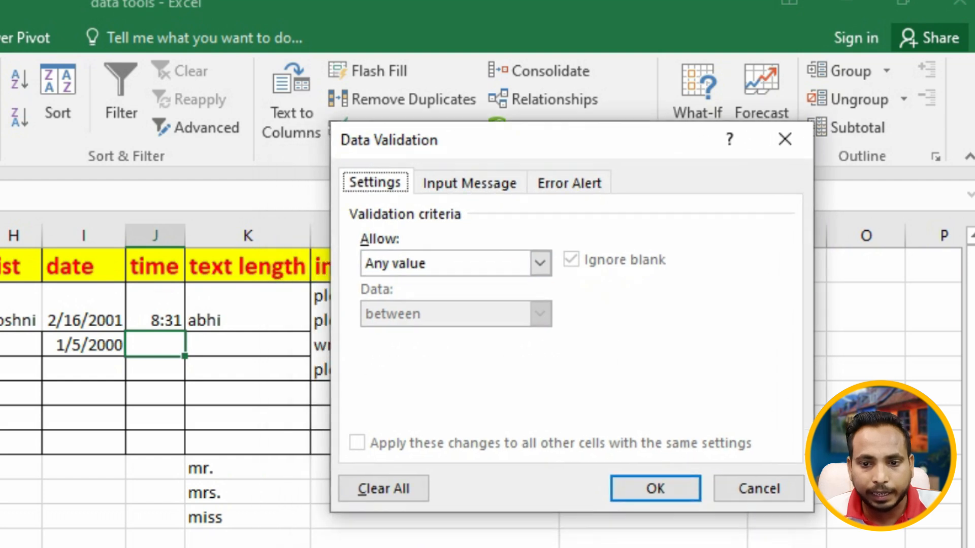
{"action": "left_click", "coordinate": [715, 164]}
{"action": "left_click", "coordinate": [447, 366]}
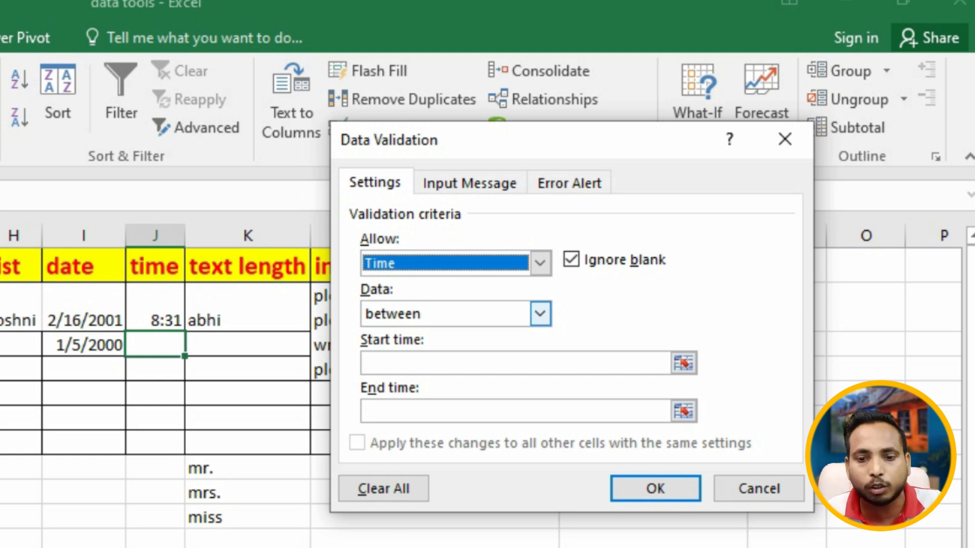
{"action": "left_click", "coordinate": [515, 363]}
{"action": "left_click", "coordinate": [515, 411]}
{"action": "left_click", "coordinate": [515, 363]}
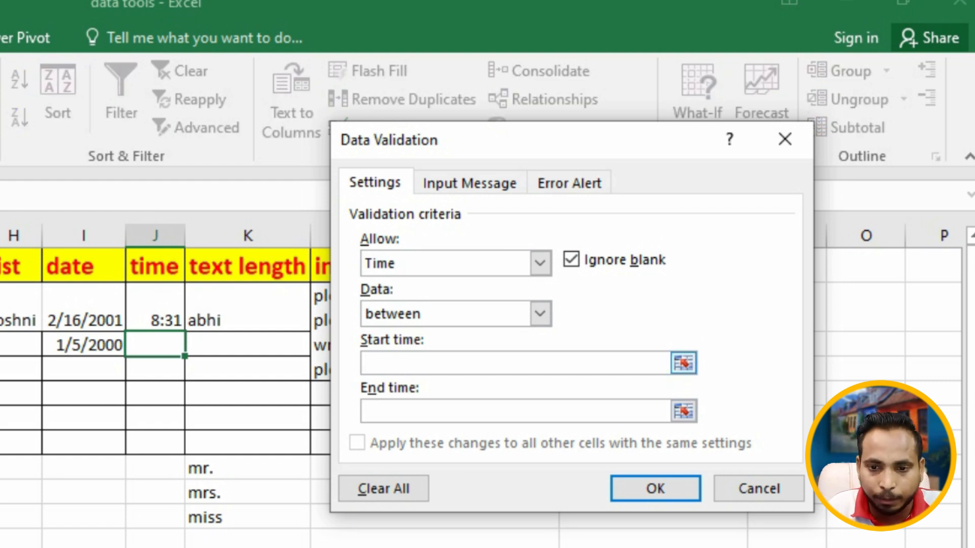
{"action": "type", "text": "8:00"}
{"action": "key", "text": "Tab"}
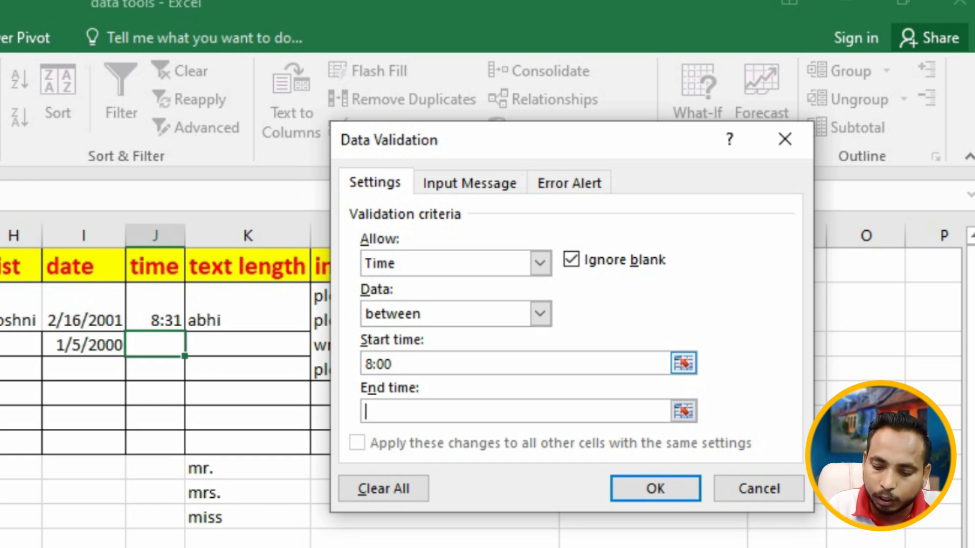
{"action": "type", "text": "9:00"}
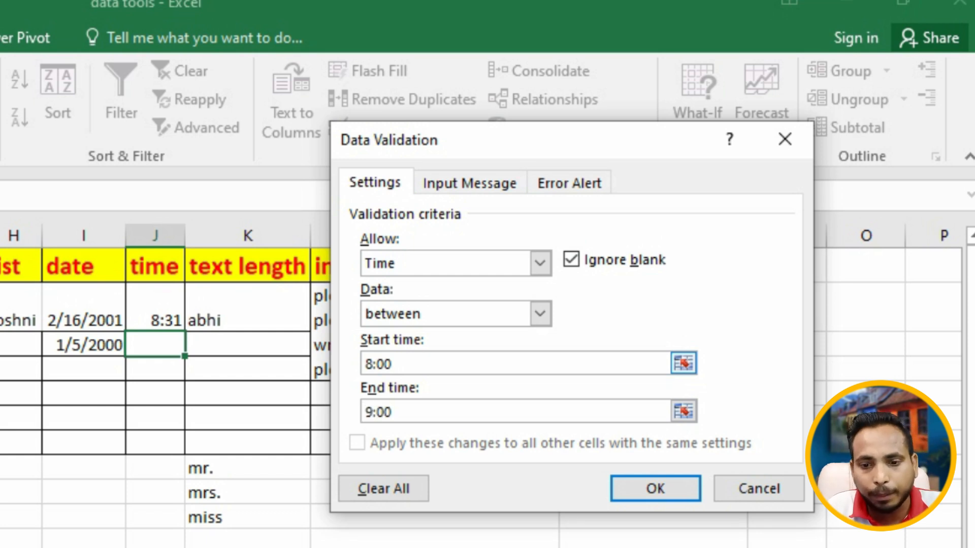
{"action": "type", "text": "~"}
- Append am to the start time and pm to the end time
{"action": "key", "text": "shift+Tab"}
{"action": "key", "text": "shift+Tab"}
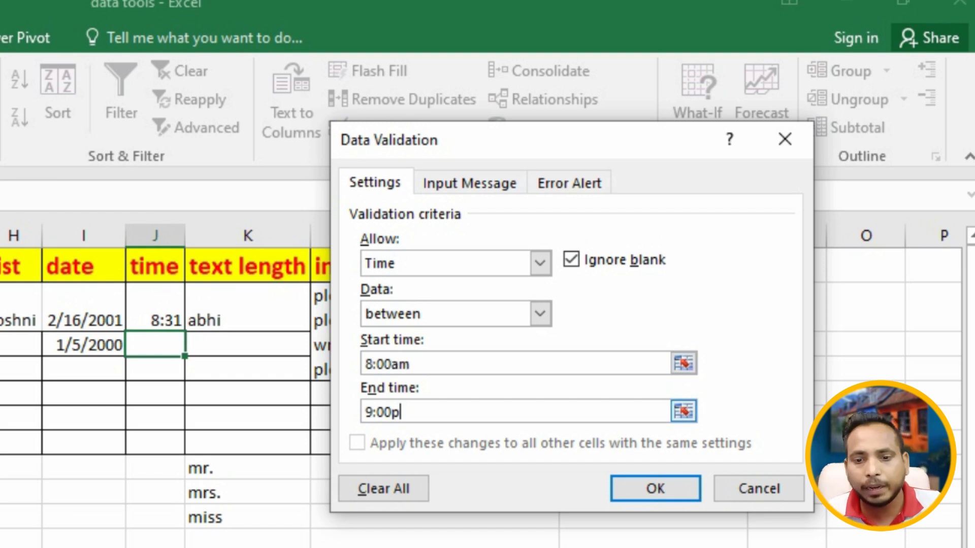
{"action": "type", "text": "m"}
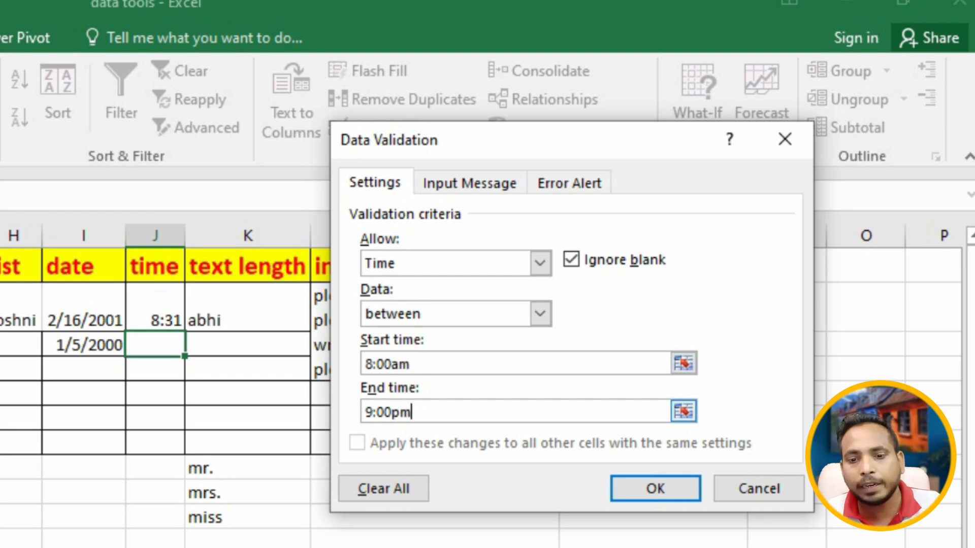
{"action": "key", "text": "Return"}
{"action": "key", "text": "Return"}
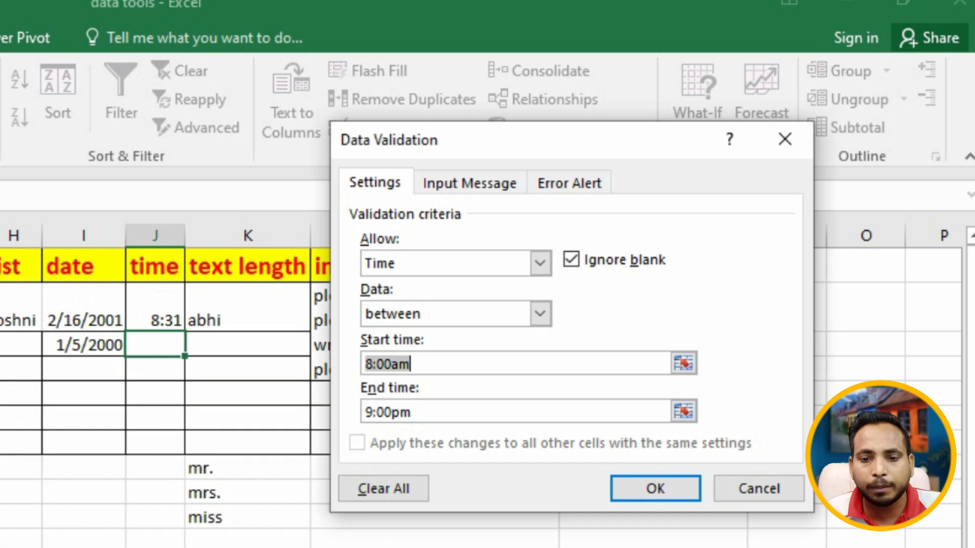
- Change the start time to 8:00 and the end time to 12:00, and apply the time validation
{"action": "key", "text": "End"}
{"action": "key", "text": "BackSpace"}
{"action": "key", "text": "BackSpace"}
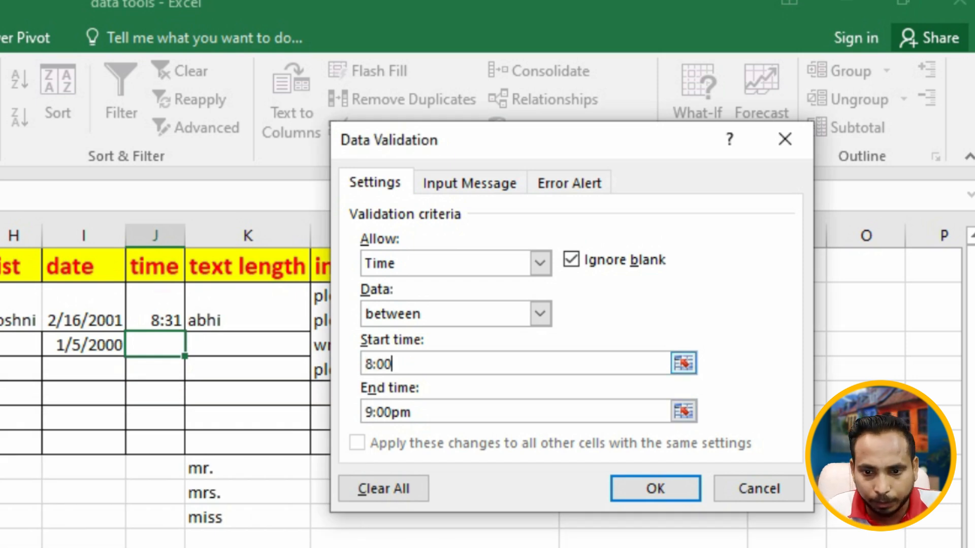
{"action": "key", "text": "Tab"}
{"action": "key", "text": "BackSpace"}
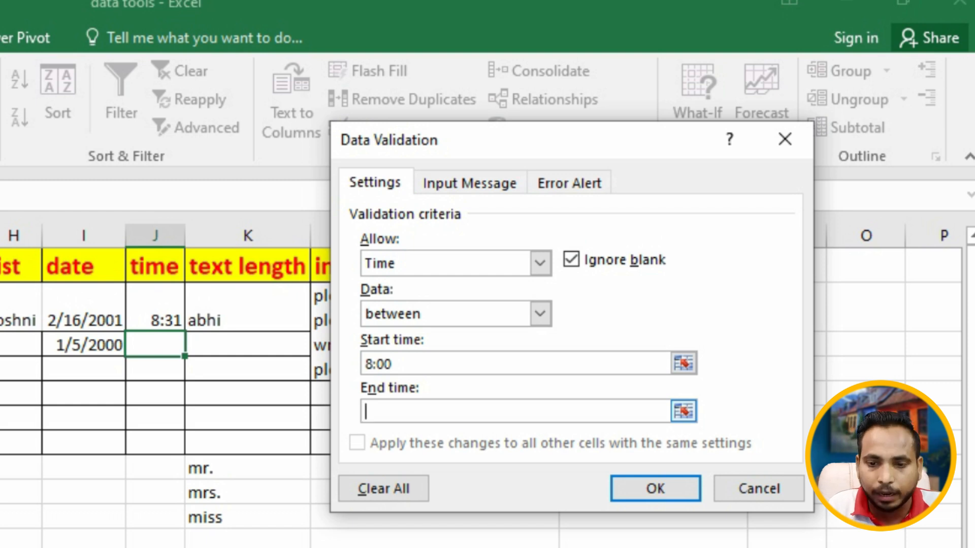
{"action": "type", "text": "12:00"}
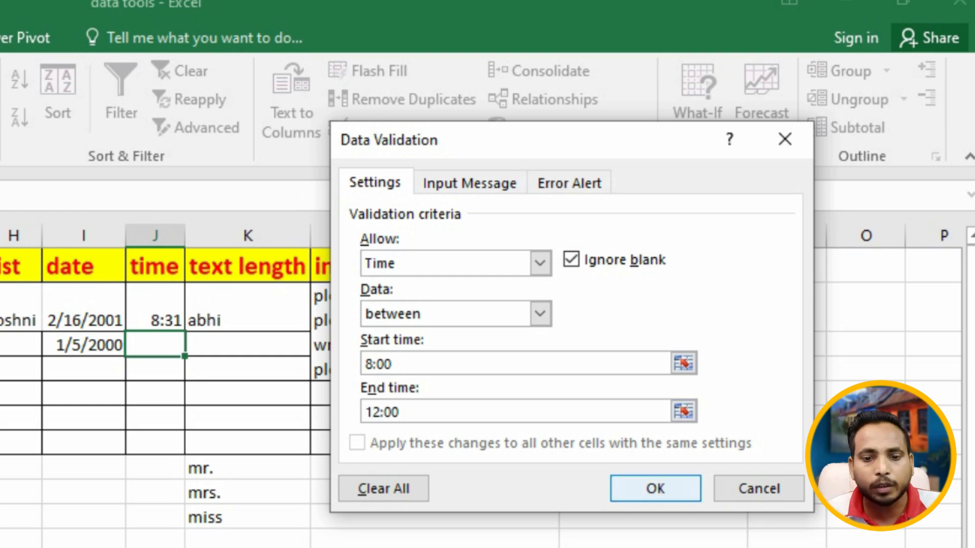
{"action": "left_click", "coordinate": [655, 489]}
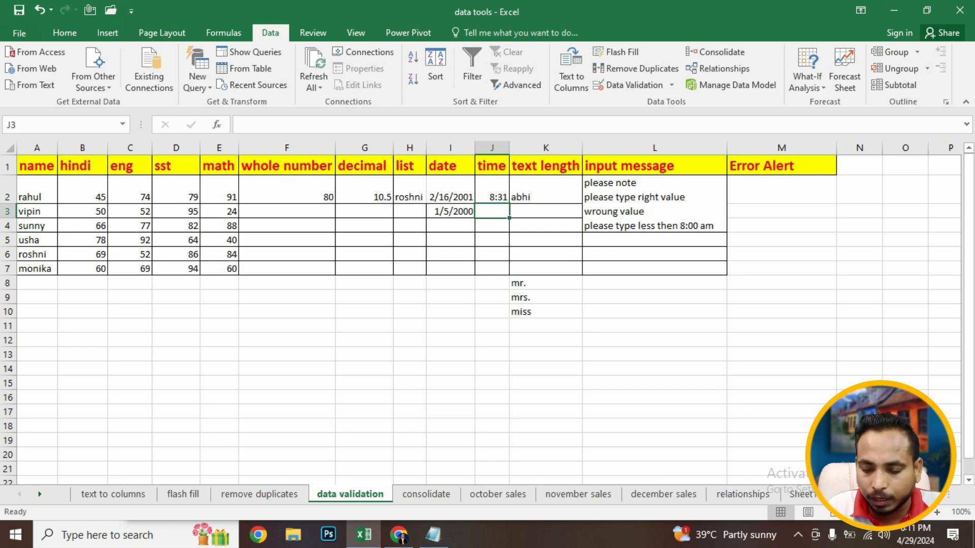
- Try entering 7:00 in J3, cancelling the rejected entry
{"action": "type", "text": "7:00"}
{"action": "key", "text": "Return"}
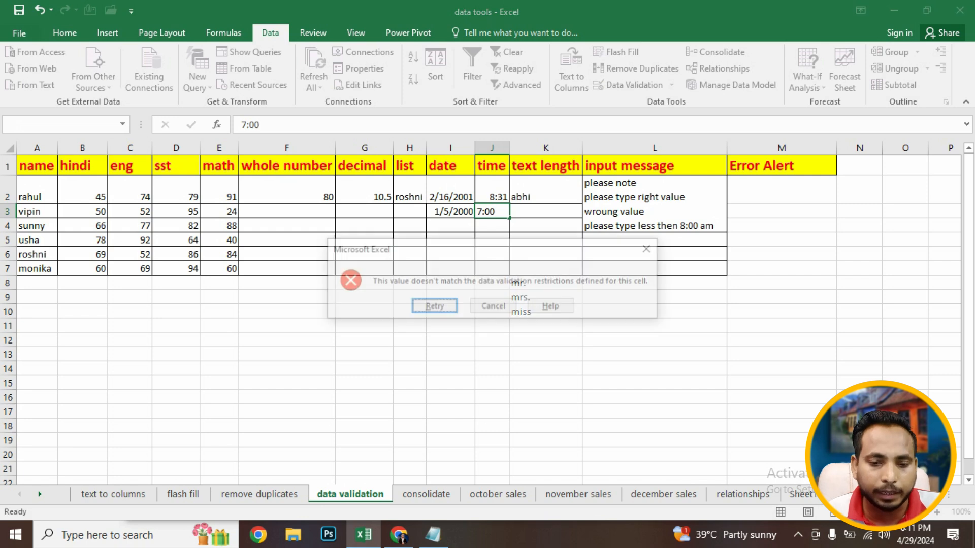
{"action": "key", "text": "Right"}
{"action": "key", "text": "Return"}
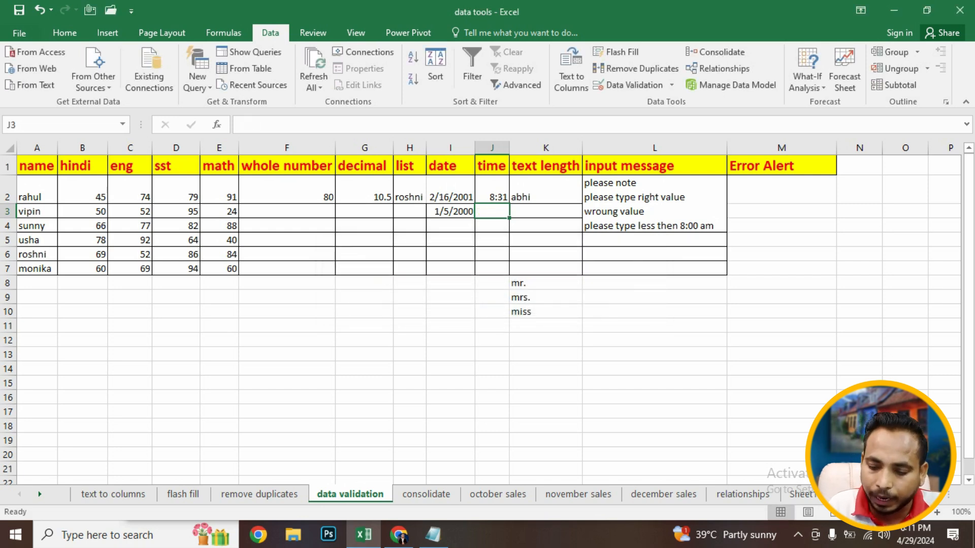
- Enter 10:00 in J3 and reselect the cell
{"action": "type", "text": "10:00"}
{"action": "key", "text": "Return"}
{"action": "key", "text": "Down"}
{"action": "key", "text": "Up"}
{"action": "key", "text": "Up"}
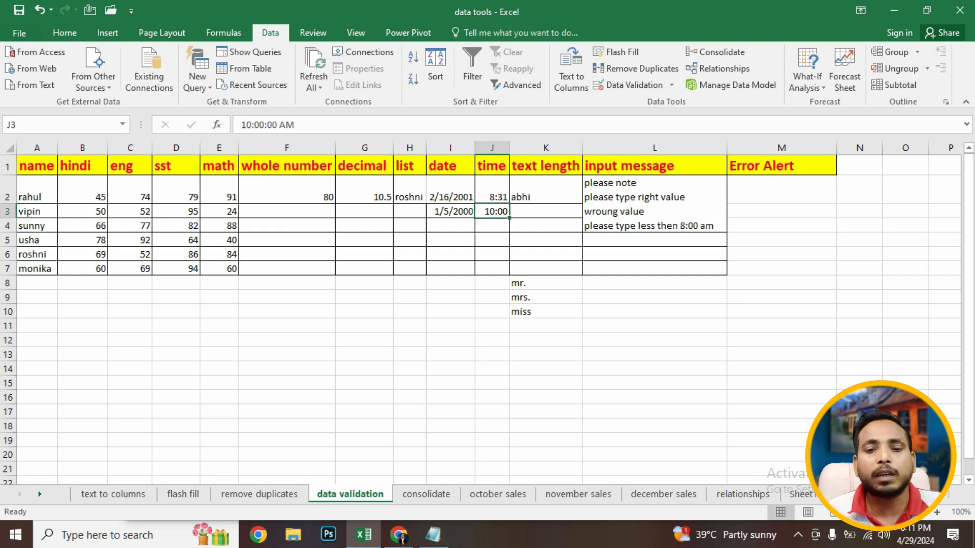
- Review J3's time validation settings and close the dialog
{"action": "key", "text": "alt+a"}
{"action": "key", "text": "v"}
{"action": "key", "text": "v"}
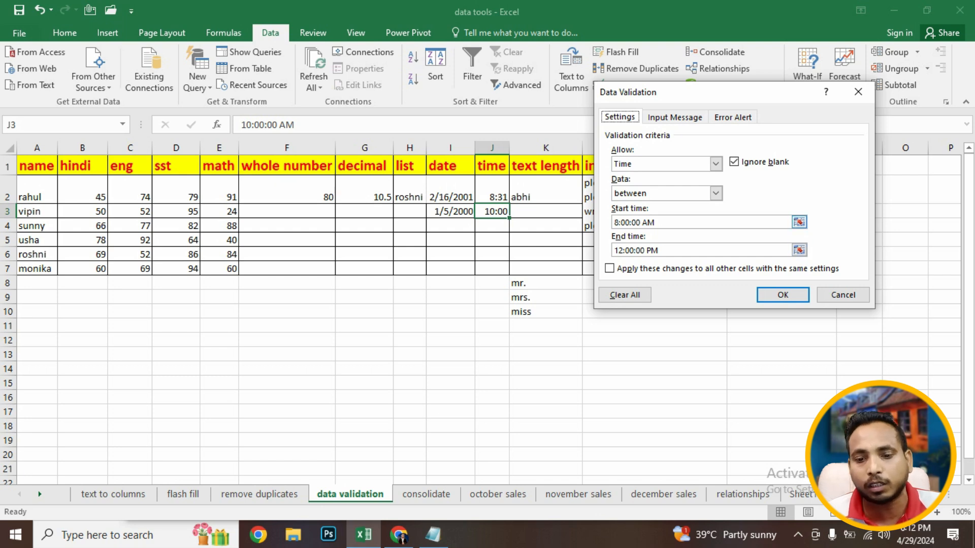
{"action": "left_click", "coordinate": [843, 295]}
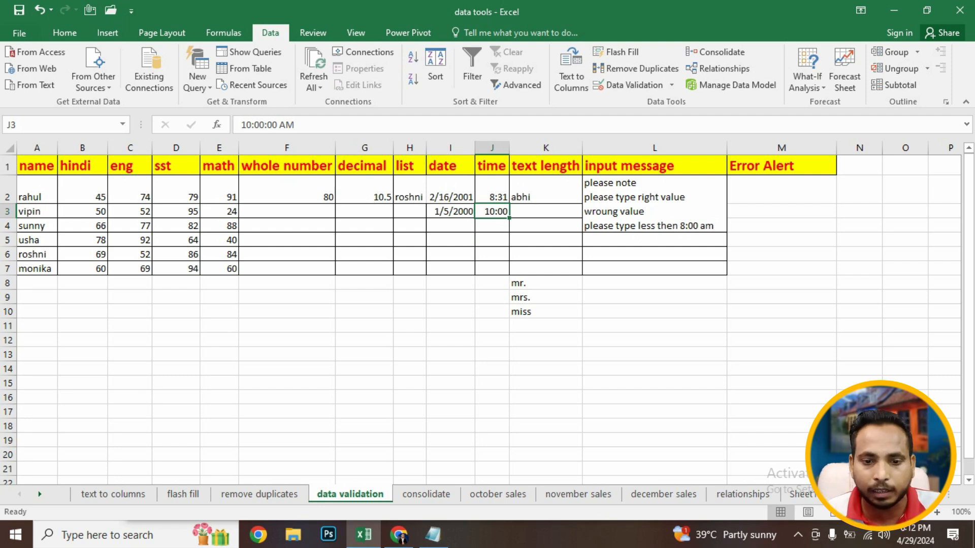
- Add a Text length validation to K3 allowing between 1 and 4 characters
{"action": "left_click", "coordinate": [546, 212]}
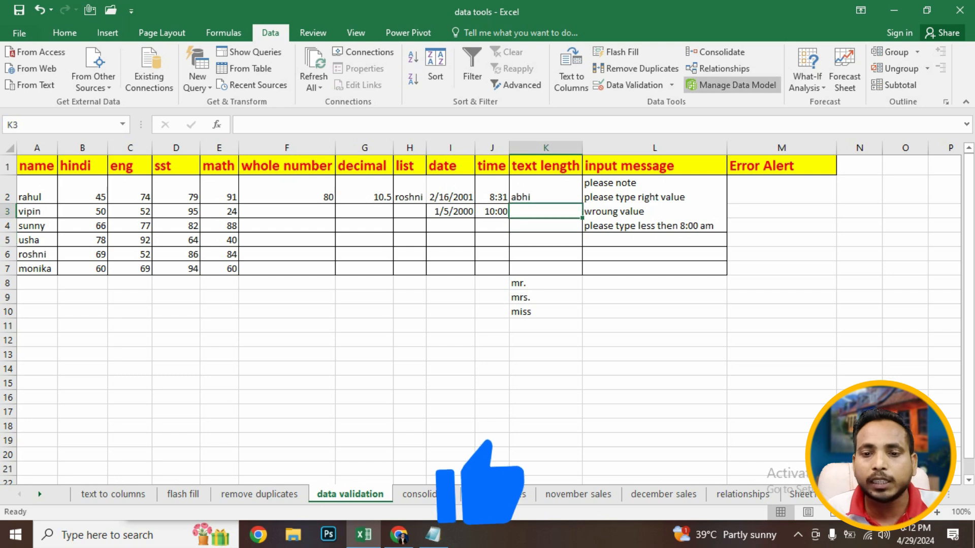
{"action": "left_click", "coordinate": [625, 85]}
{"action": "left_click", "coordinate": [715, 163]}
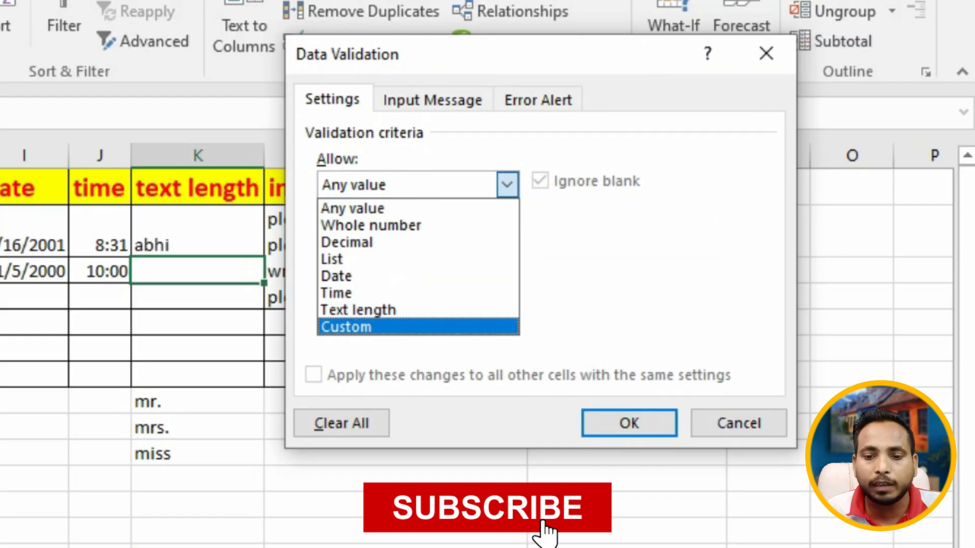
{"action": "key", "text": "Up"}
{"action": "key", "text": "Return"}
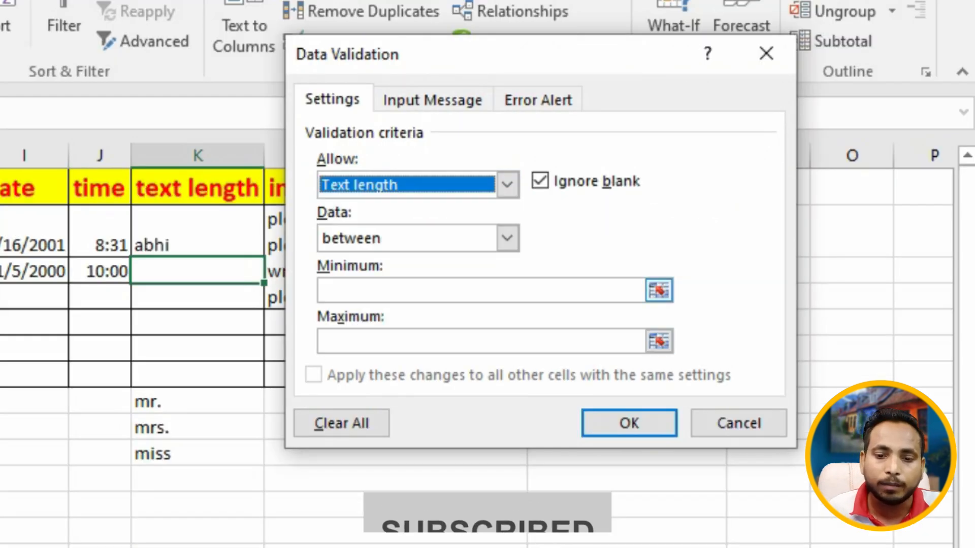
{"action": "left_click", "coordinate": [417, 290]}
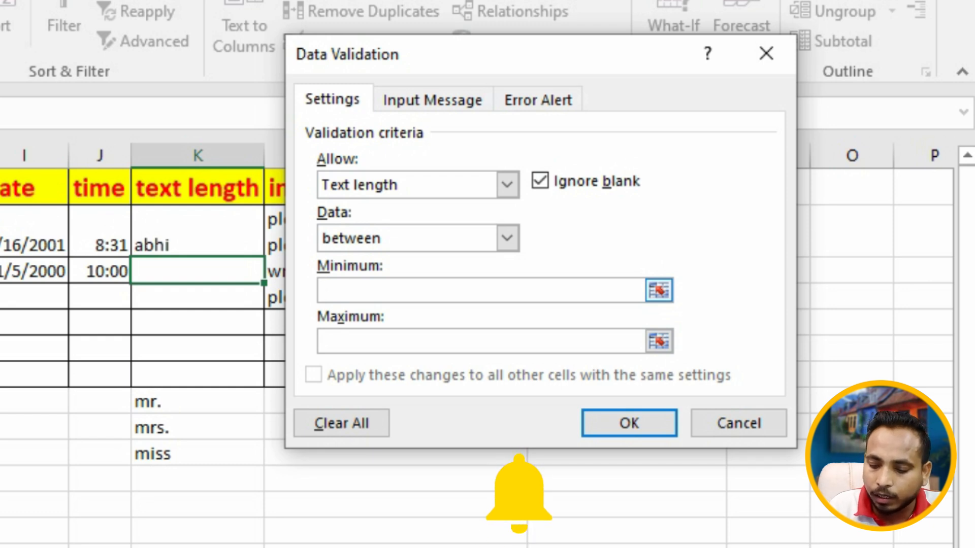
{"action": "type", "text": "1"}
{"action": "key", "text": "Tab"}
{"action": "type", "text": "3"}
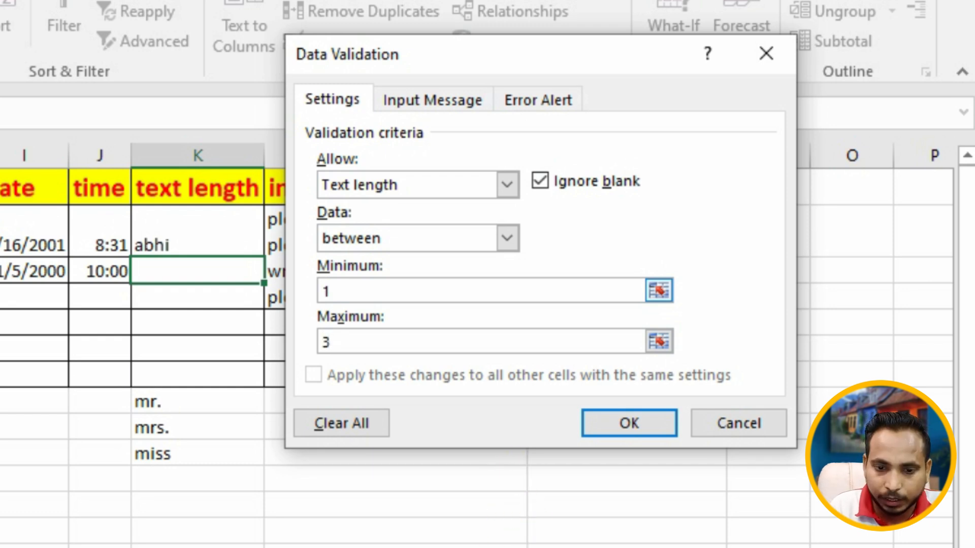
{"action": "key", "text": "BackSpace"}
{"action": "type", "text": "4"}
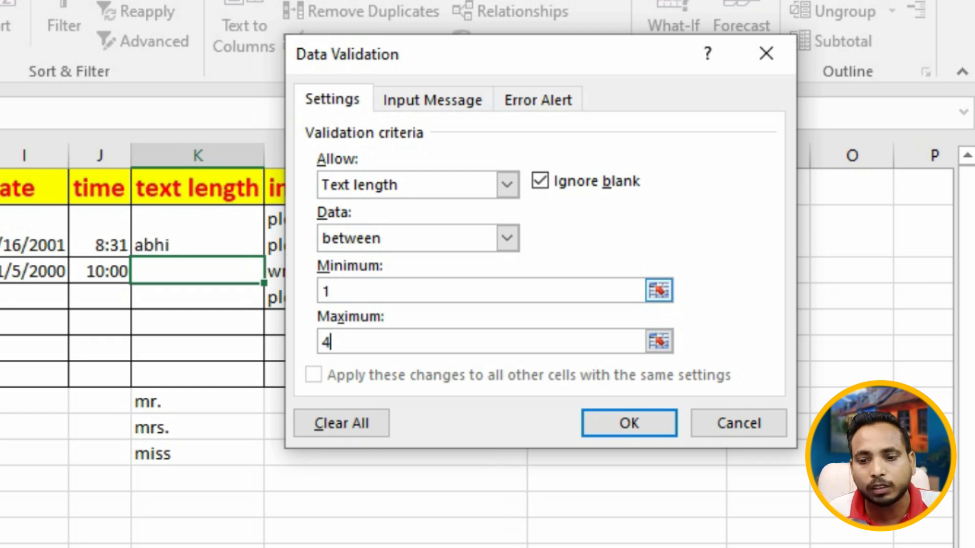
{"action": "key", "text": "Return"}
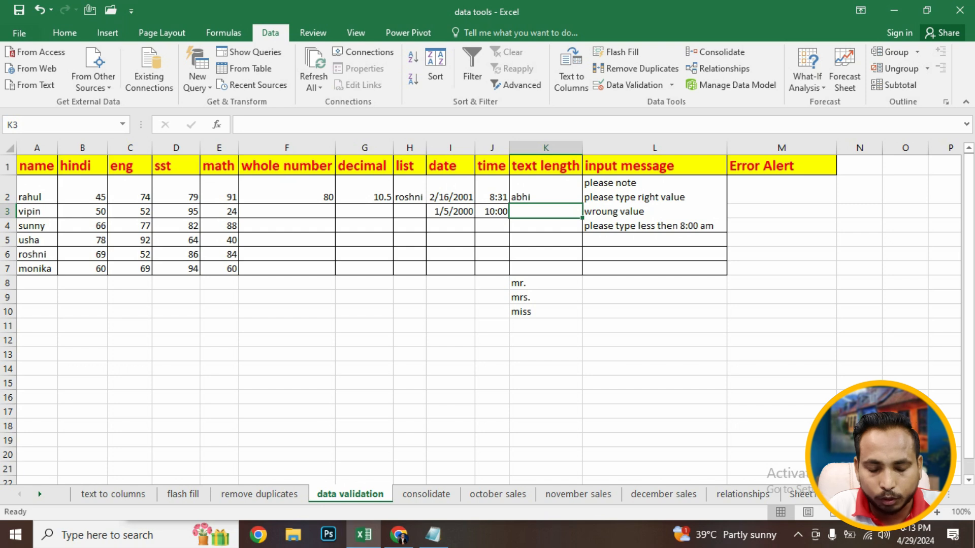
- Try entering rahul in K3, then enter miss instead
{"action": "type", "text": "rahul"}
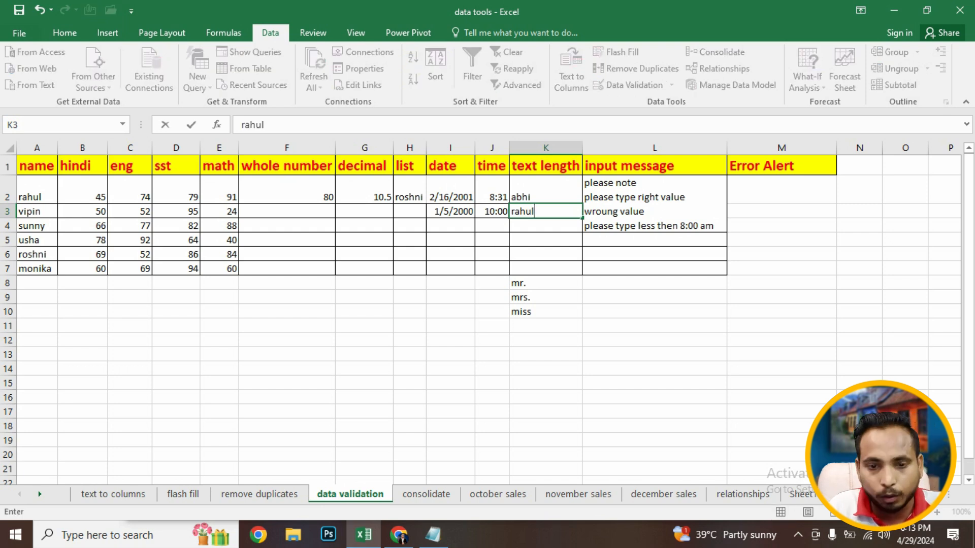
{"action": "key", "text": "Return"}
{"action": "key", "text": "Tab"}
{"action": "key", "text": "Return"}
{"action": "type", "text": "miss"}
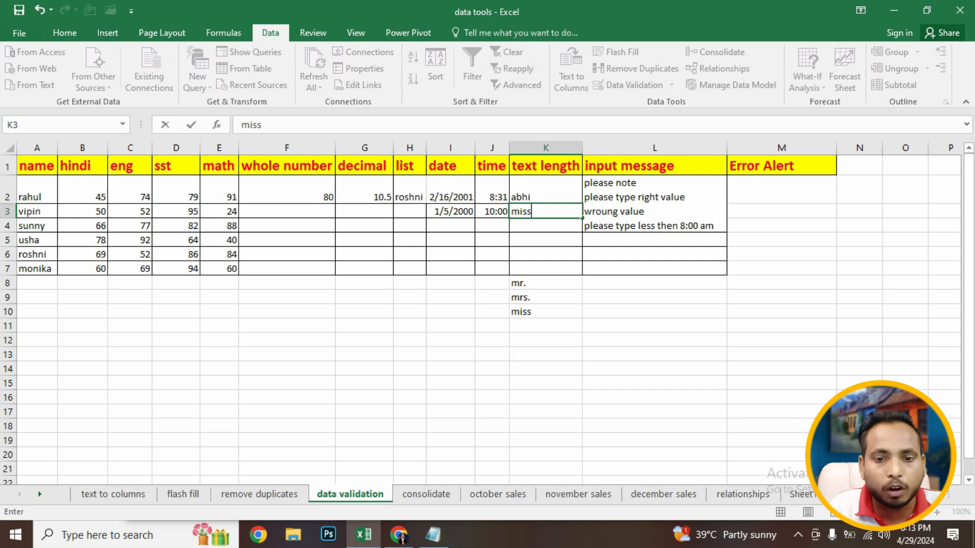
{"action": "key", "text": "Return"}
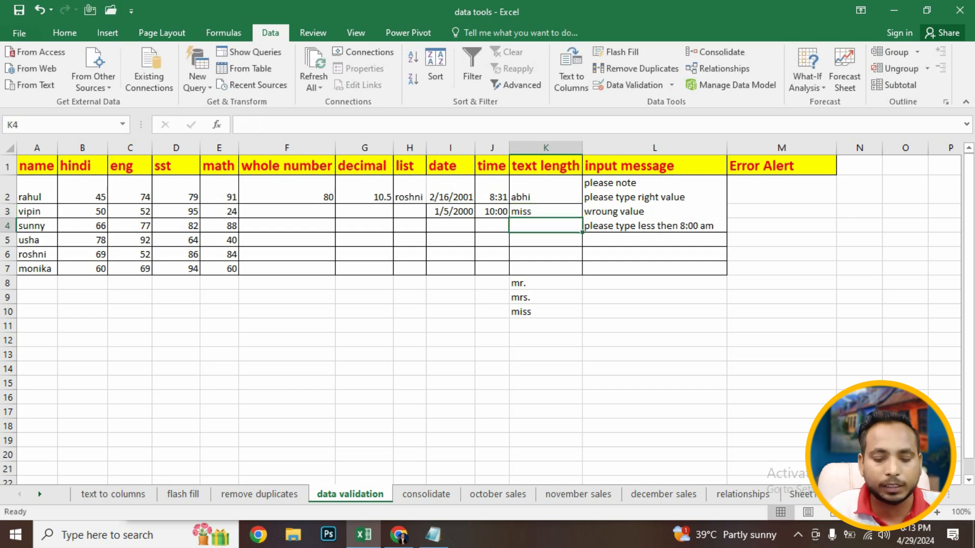
- Enter mr in K3, then delete it and undo the deletion
{"action": "key", "text": "Up"}
{"action": "type", "text": "mr"}
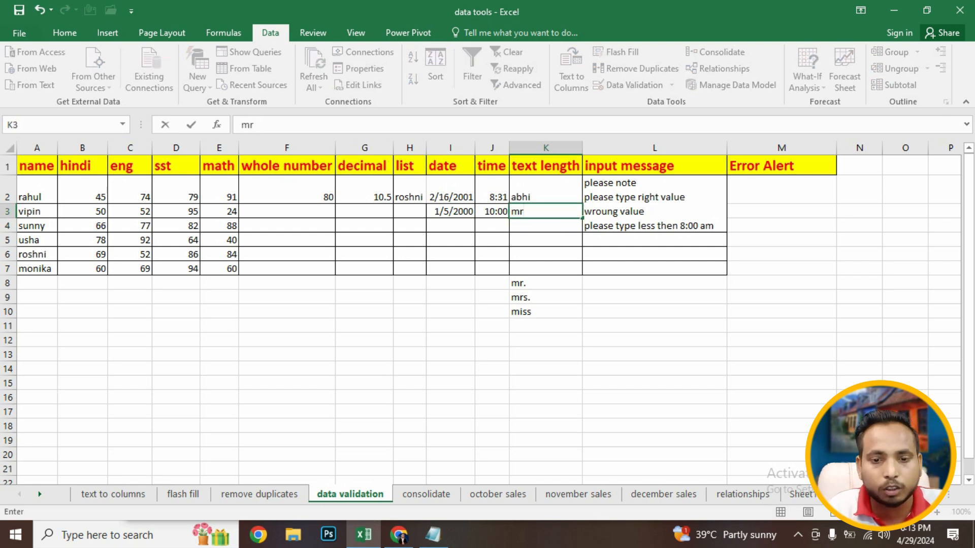
{"action": "key", "text": "Return"}
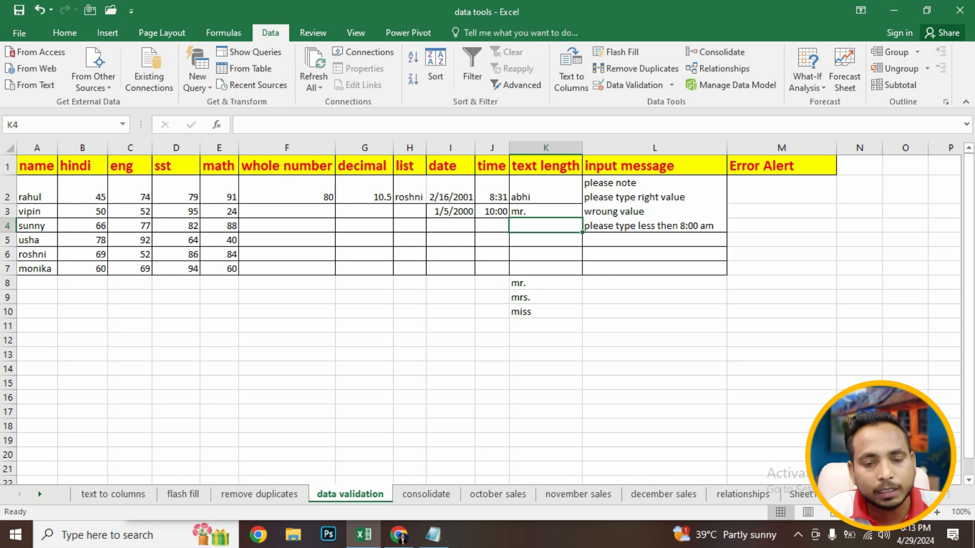
{"action": "key", "text": "Up"}
{"action": "key", "text": "Delete"}
{"action": "key", "text": "ctrl+z"}
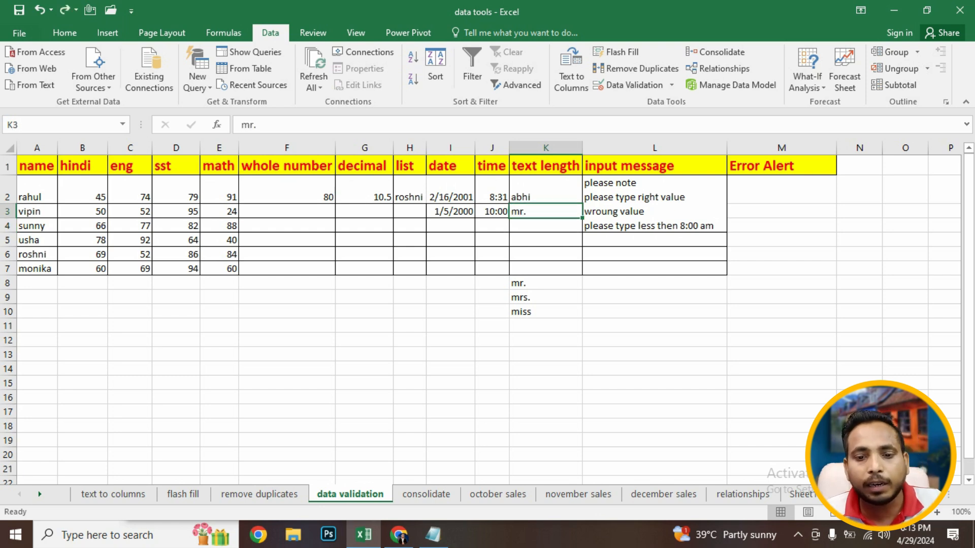
- Examine the Custom option in the Allow list of the validation dialog for G6:G7, then close the dialog
{"action": "left_click", "coordinate": [546, 240]}
{"action": "left_click", "coordinate": [546, 225]}
{"action": "left_click_drag", "start_coordinate": [546, 166], "coordinate": [287, 240]}
{"action": "left_click_drag", "start_coordinate": [364, 268], "coordinate": [364, 254]}
{"action": "left_click", "coordinate": [634, 85]}
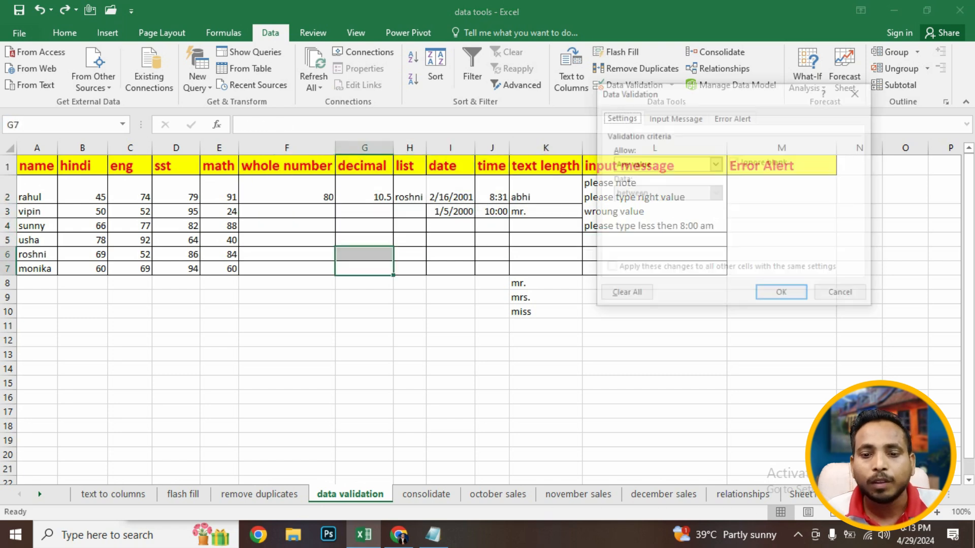
{"action": "left_click", "coordinate": [716, 163]}
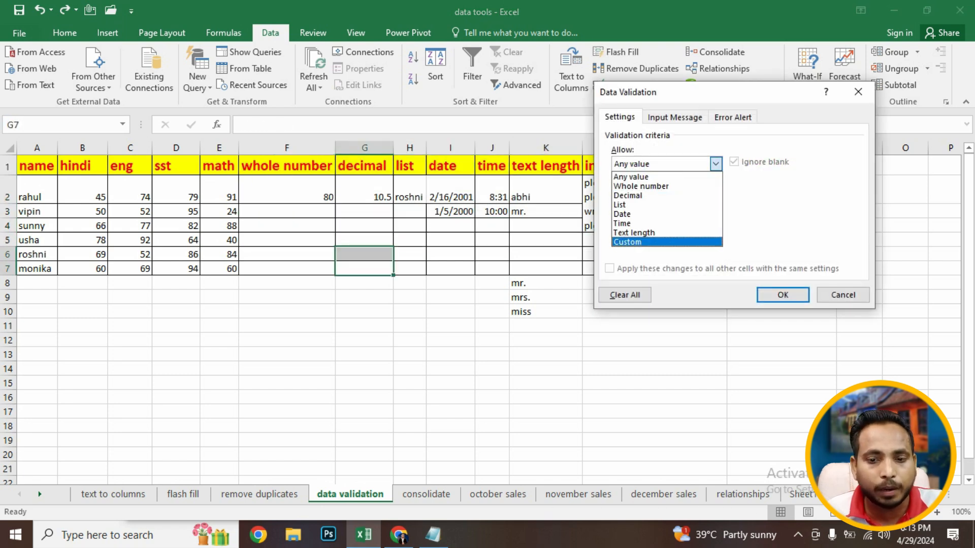
{"action": "key", "text": "Return"}
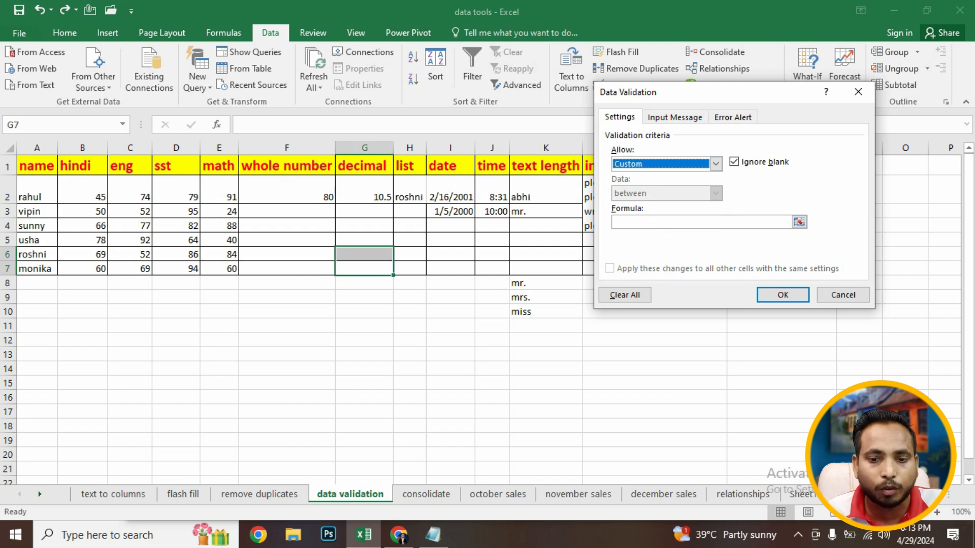
{"action": "left_click", "coordinate": [715, 163]}
{"action": "left_click", "coordinate": [716, 163]}
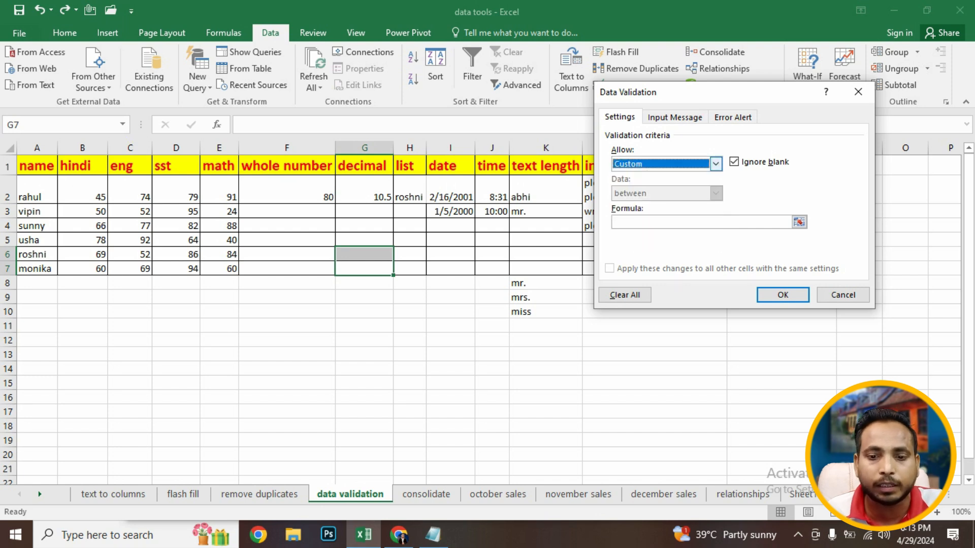
{"action": "left_click", "coordinate": [715, 163]}
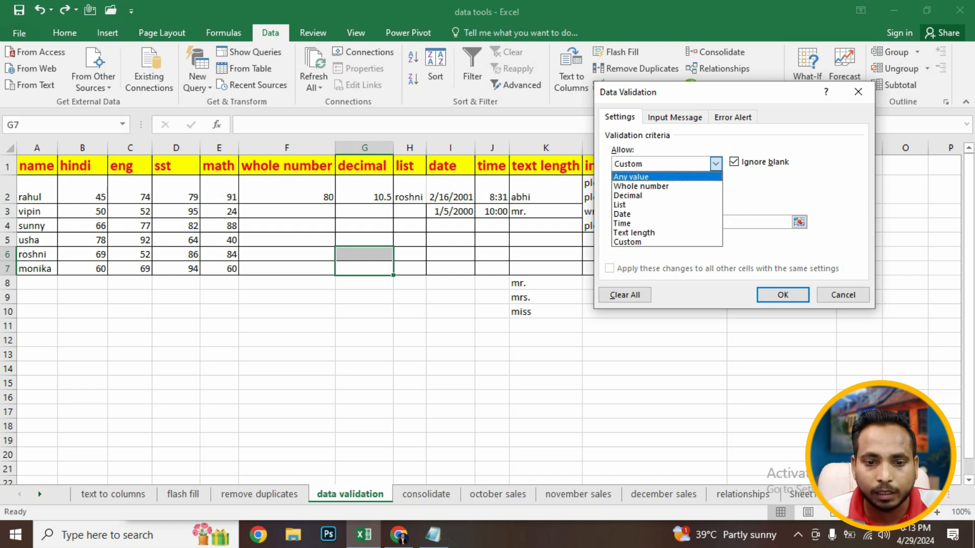
{"action": "left_click", "coordinate": [858, 92]}
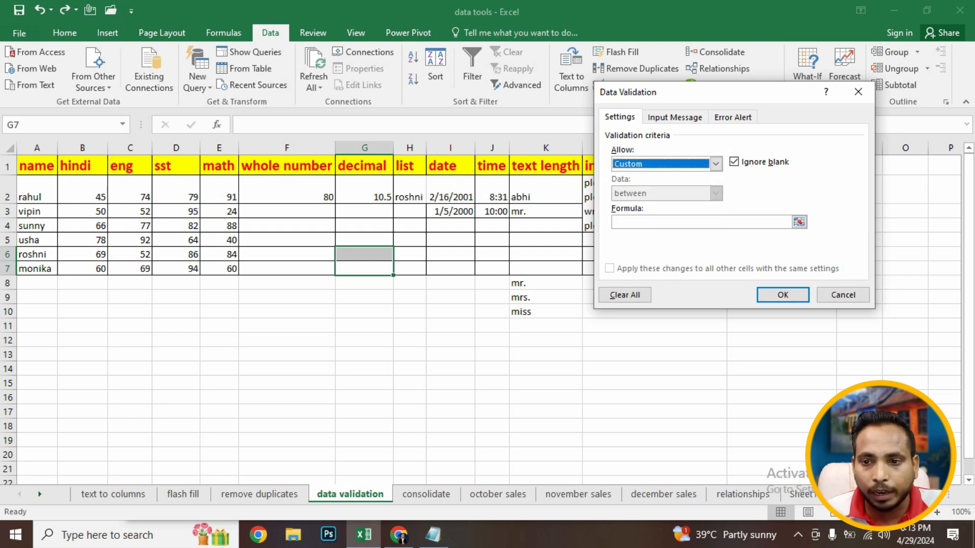
{"action": "left_click", "coordinate": [857, 92]}
- Review F2's whole-number validation settings of 50 to 100 and close the dialog
{"action": "left_click", "coordinate": [287, 312]}
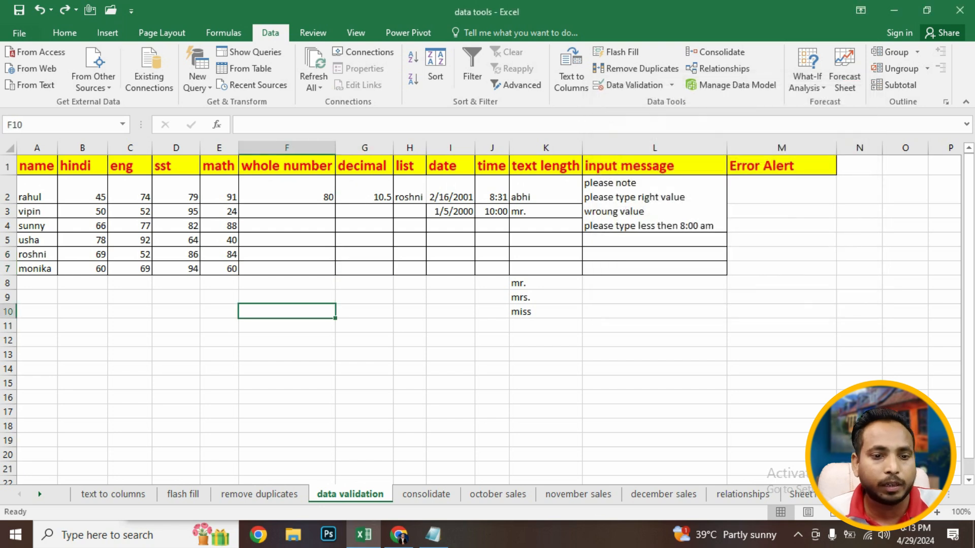
{"action": "left_click", "coordinate": [287, 191]}
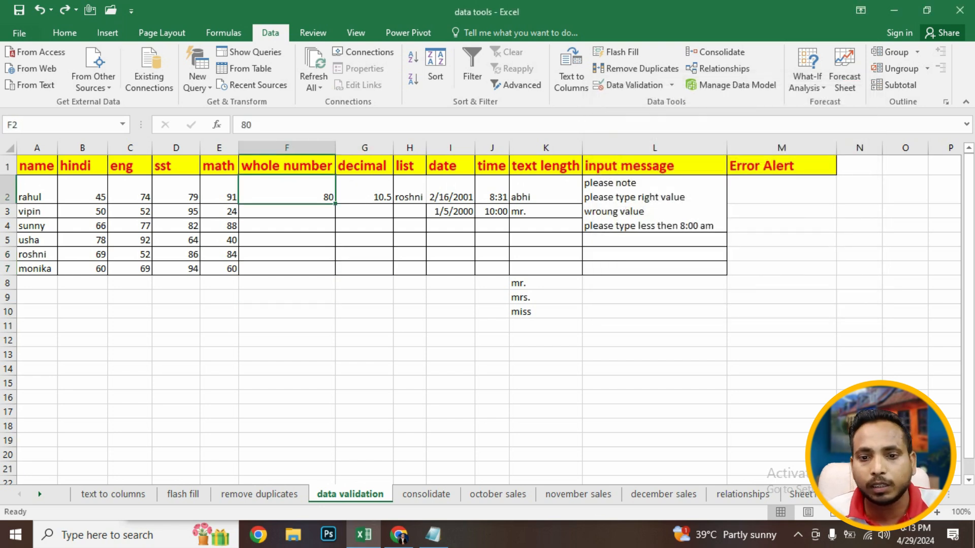
{"action": "left_click", "coordinate": [627, 85]}
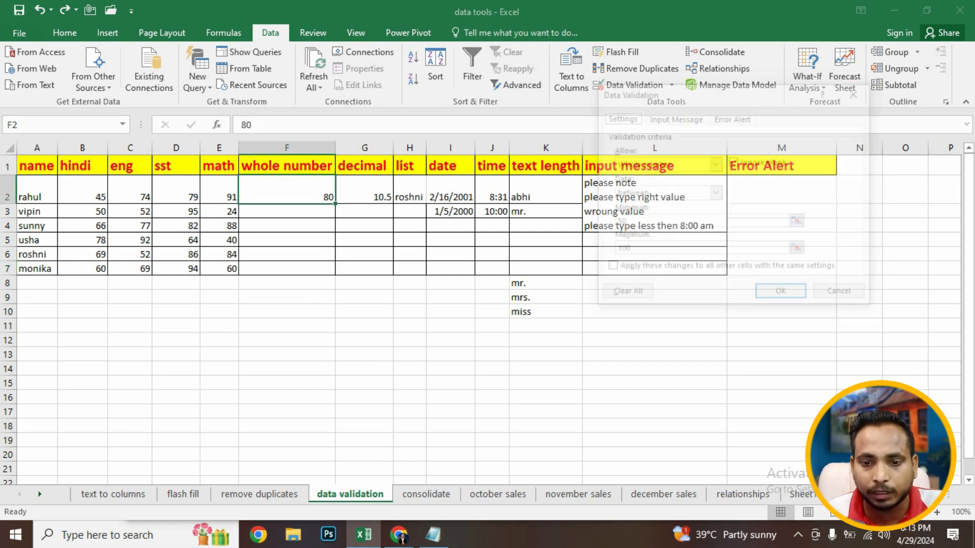
{"action": "left_click", "coordinate": [655, 223]}
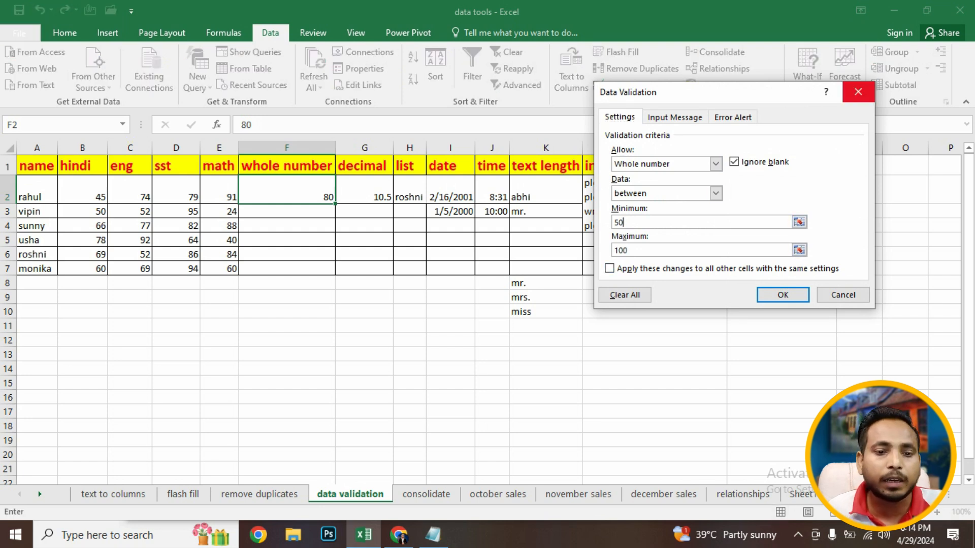
{"action": "left_click", "coordinate": [410, 297]}
{"action": "left_click", "coordinate": [287, 226]}
{"action": "left_click", "coordinate": [858, 92]}
{"action": "left_click", "coordinate": [176, 383]}
{"action": "left_click", "coordinate": [287, 191]}
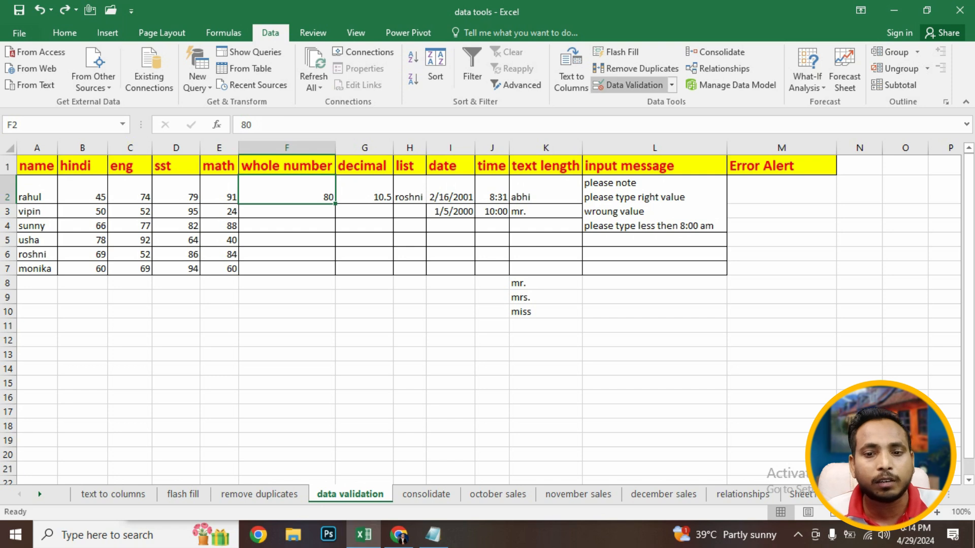
- Add an input message to F2's validation with the title please note and start the message text
{"action": "left_click", "coordinate": [630, 84]}
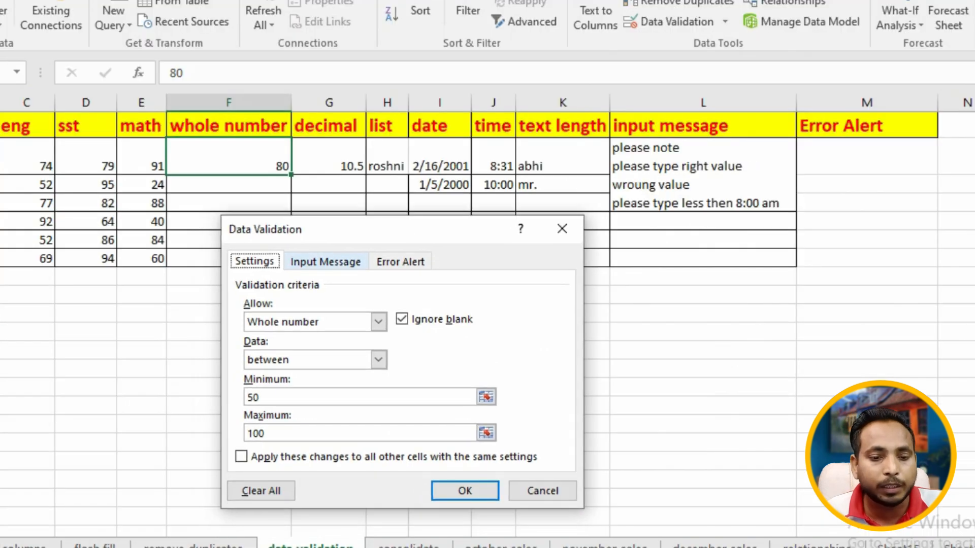
{"action": "left_click", "coordinate": [674, 117]}
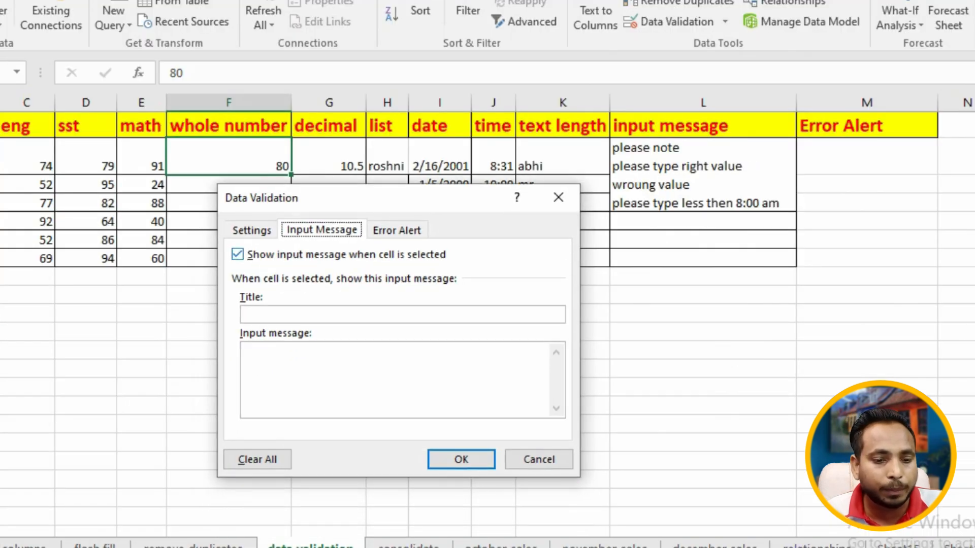
{"action": "left_click", "coordinate": [252, 230]}
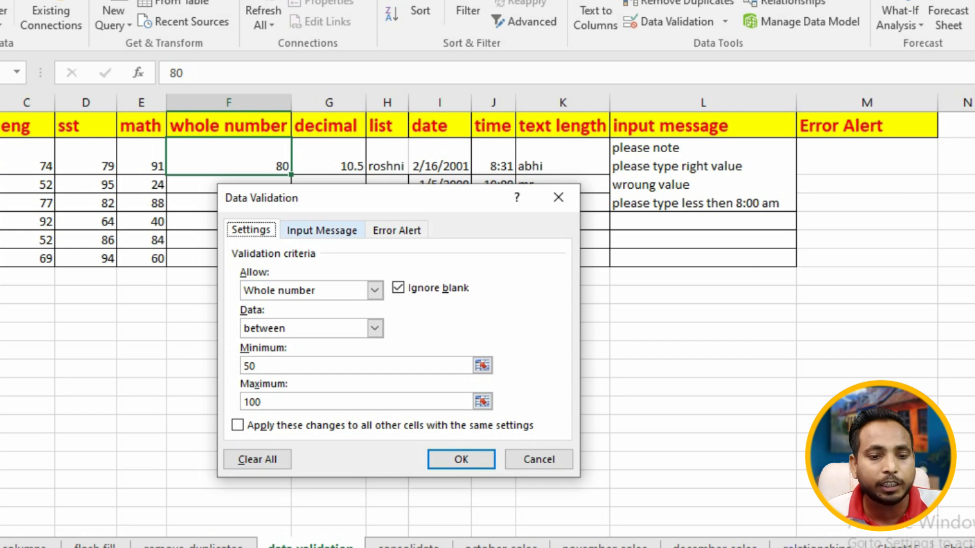
{"action": "left_click", "coordinate": [358, 230]}
{"action": "left_click", "coordinate": [355, 315]}
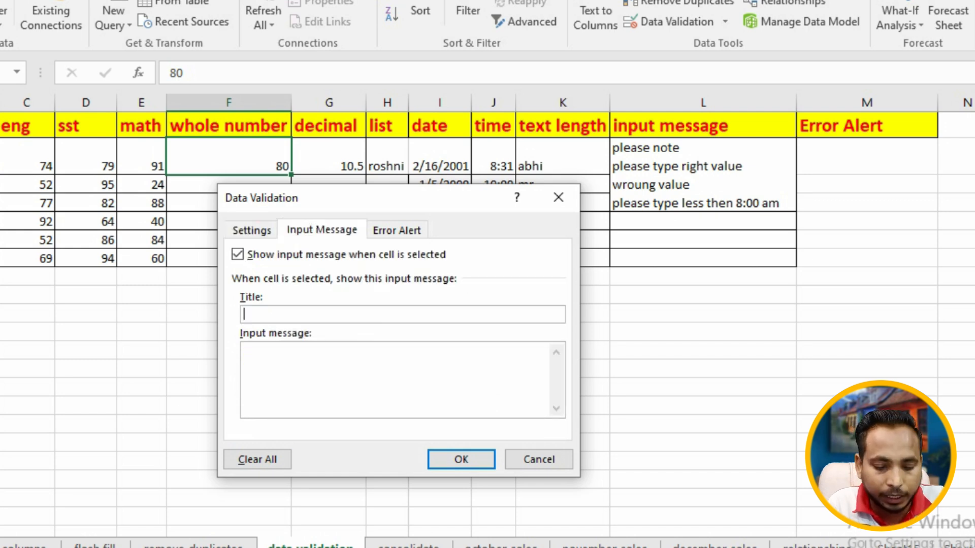
{"action": "type", "text": "please note"}
{"action": "key", "text": "Tab"}
{"action": "type", "text": "please type ri"}
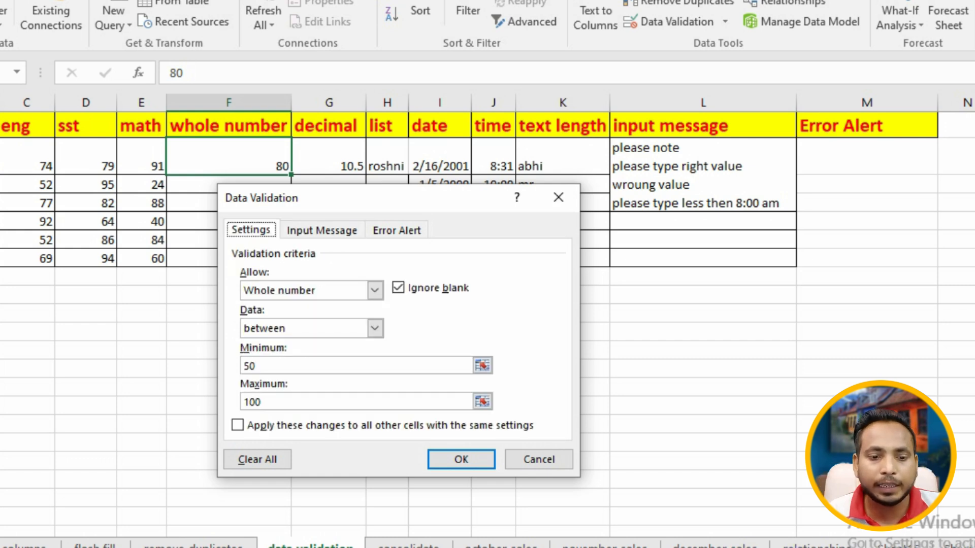
- Complete F2's input message as please type right value and apply the validation
{"action": "left_click", "coordinate": [322, 230]}
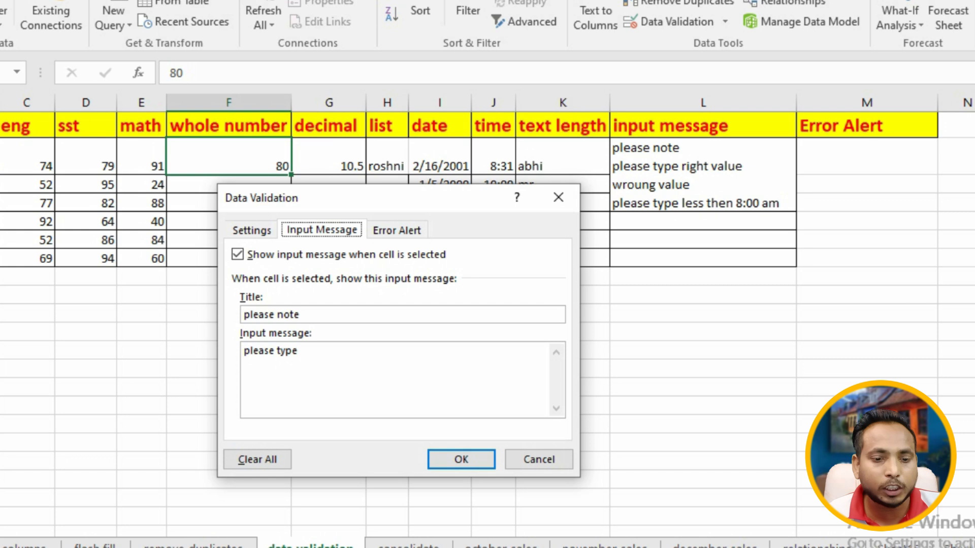
{"action": "left_click_drag", "start_coordinate": [302, 315], "coordinate": [243, 314]}
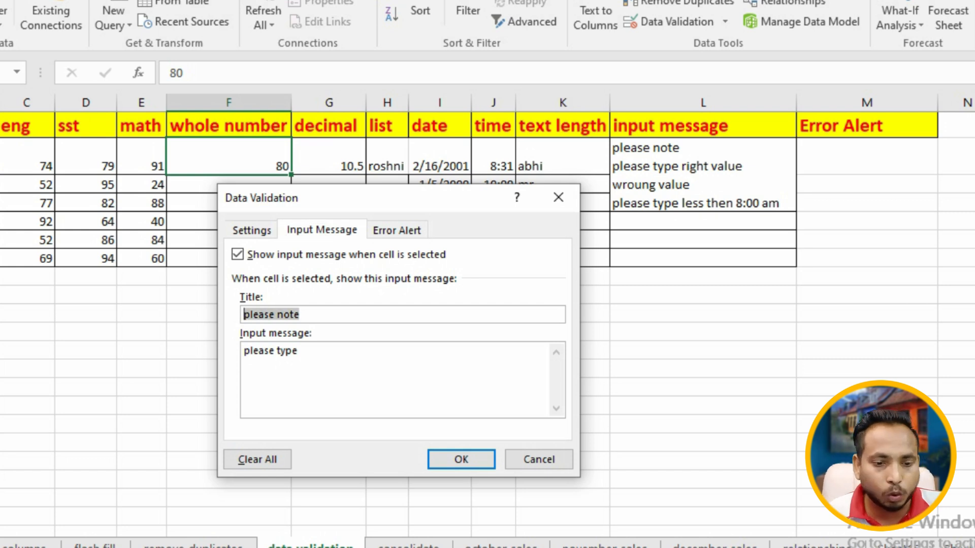
{"action": "left_click_drag", "start_coordinate": [302, 350], "coordinate": [242, 351]}
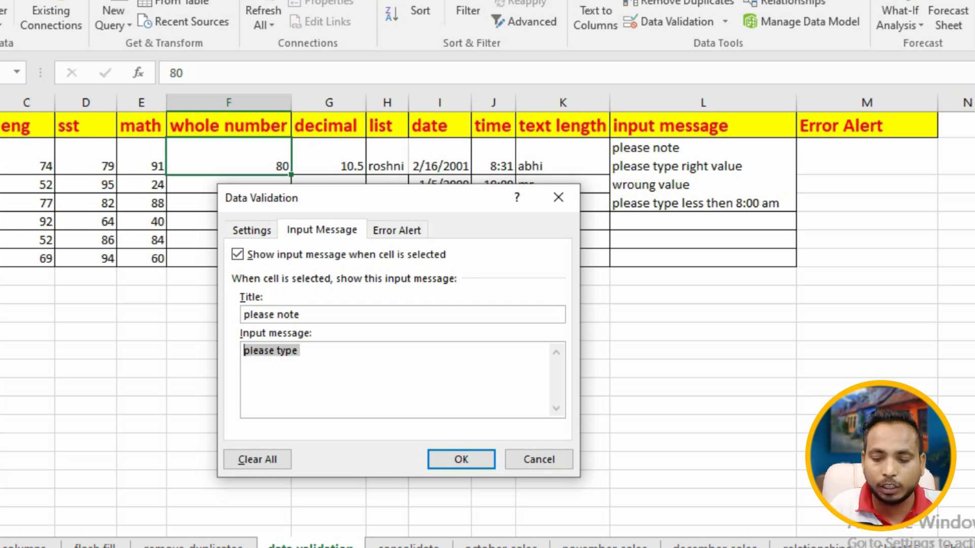
{"action": "key", "text": "Right"}
{"action": "key", "text": "Right"}
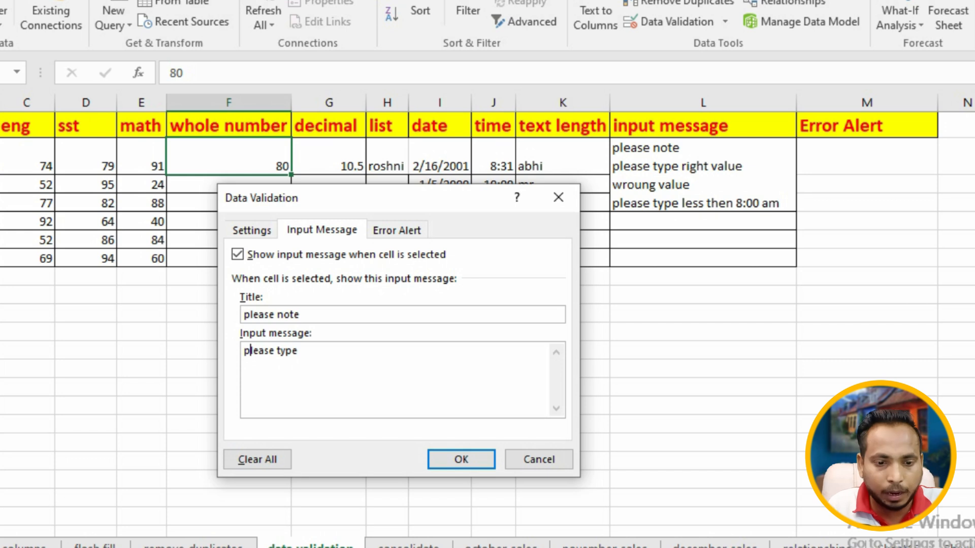
{"action": "key", "text": "ctrl+Right"}
{"action": "key", "text": "ctrl+Right"}
{"action": "type", "text": "type right value"}
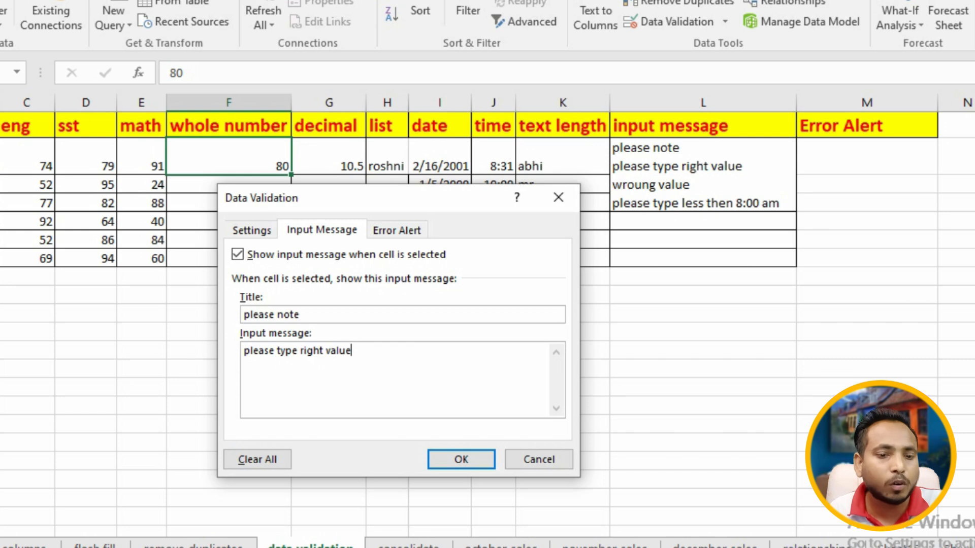
{"action": "key", "text": "Return"}
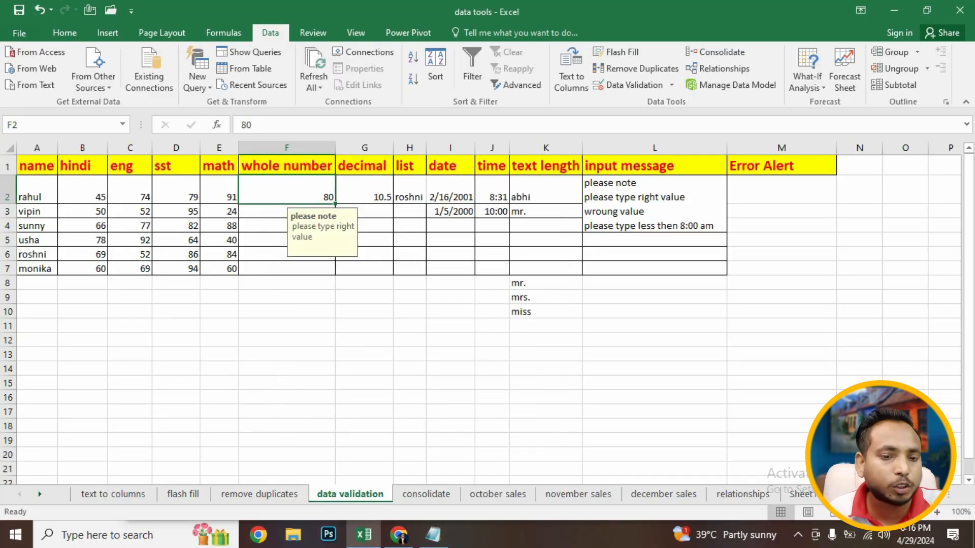
{"action": "left_click", "coordinate": [364, 369]}
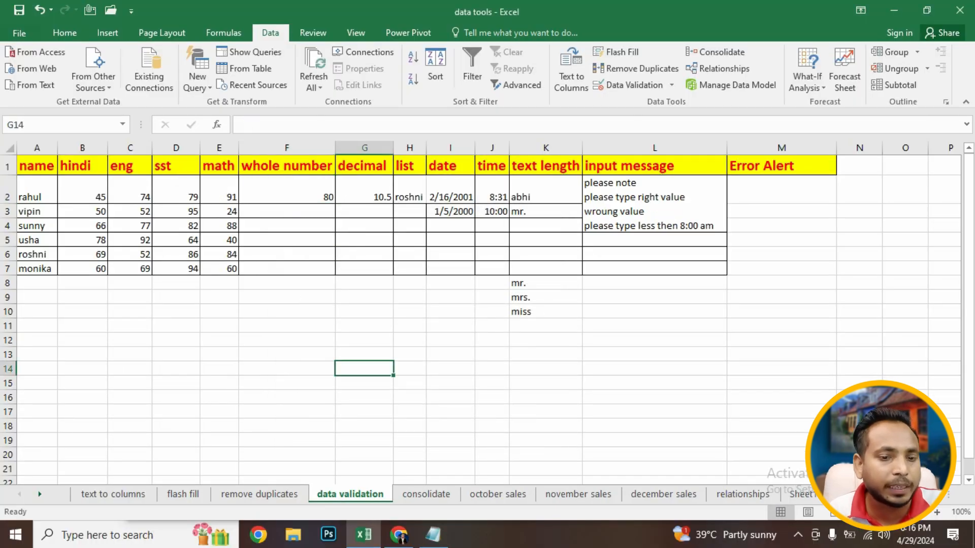
- Select F2 and neighbouring cells to check the input message popup
{"action": "left_click", "coordinate": [287, 240]}
{"action": "left_click", "coordinate": [287, 212]}
{"action": "left_click", "coordinate": [409, 226]}
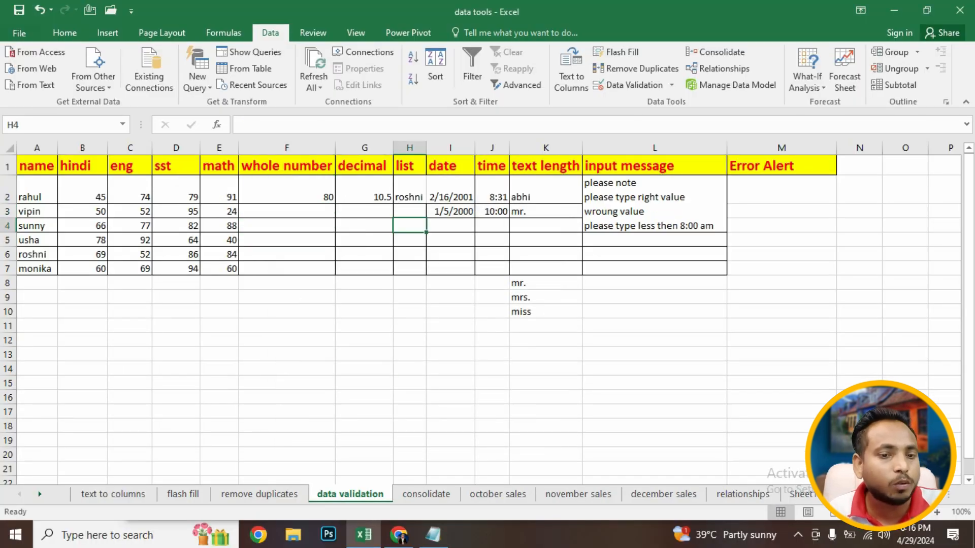
{"action": "left_click", "coordinate": [287, 190]}
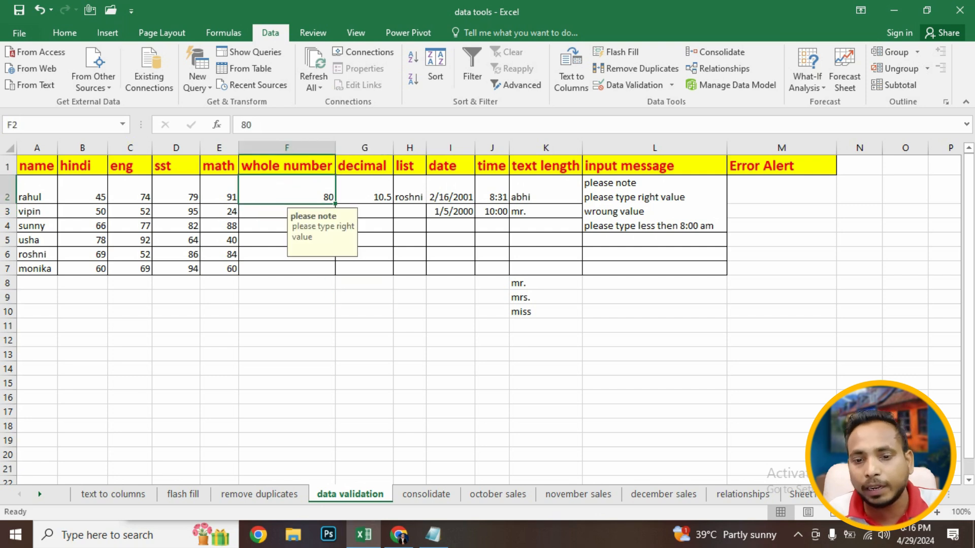
{"action": "left_click", "coordinate": [654, 204]}
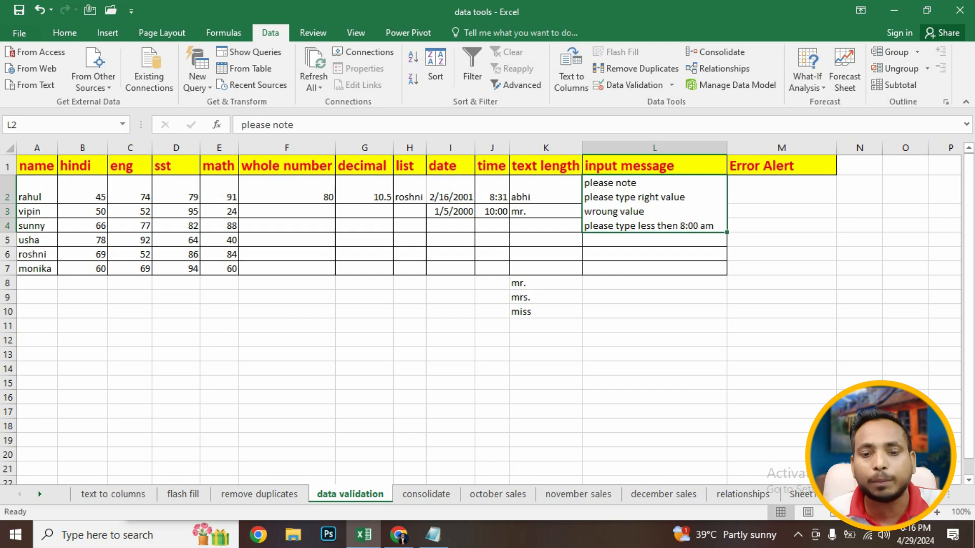
{"action": "left_click", "coordinate": [286, 191]}
{"action": "left_click", "coordinate": [654, 204]}
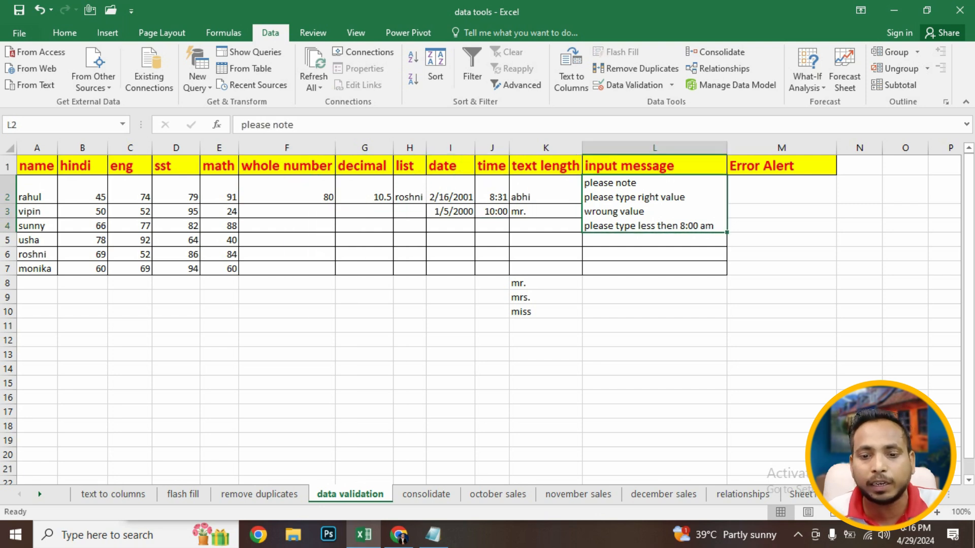
{"action": "left_click", "coordinate": [286, 190]}
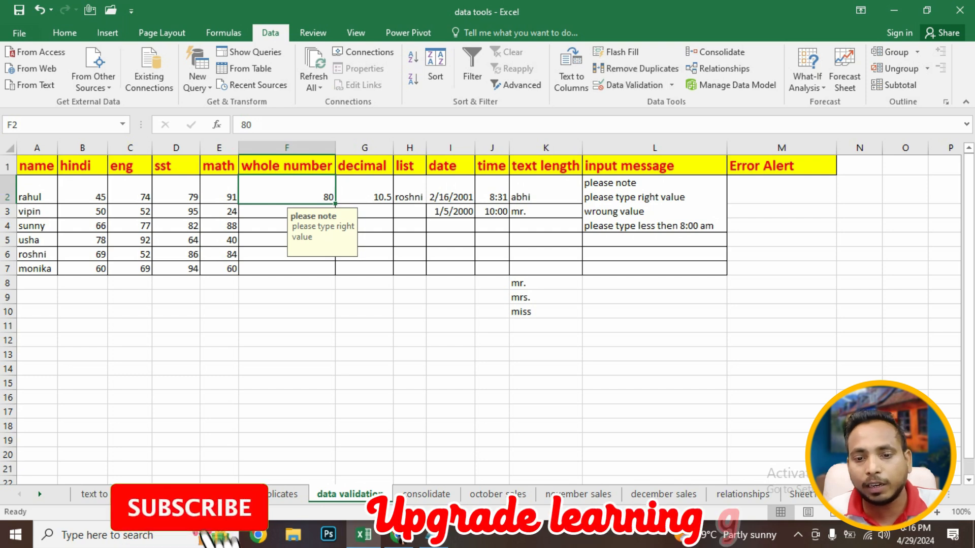
- Reopen F2's validation dialog, close it, and reselect F2
{"action": "left_click", "coordinate": [634, 85]}
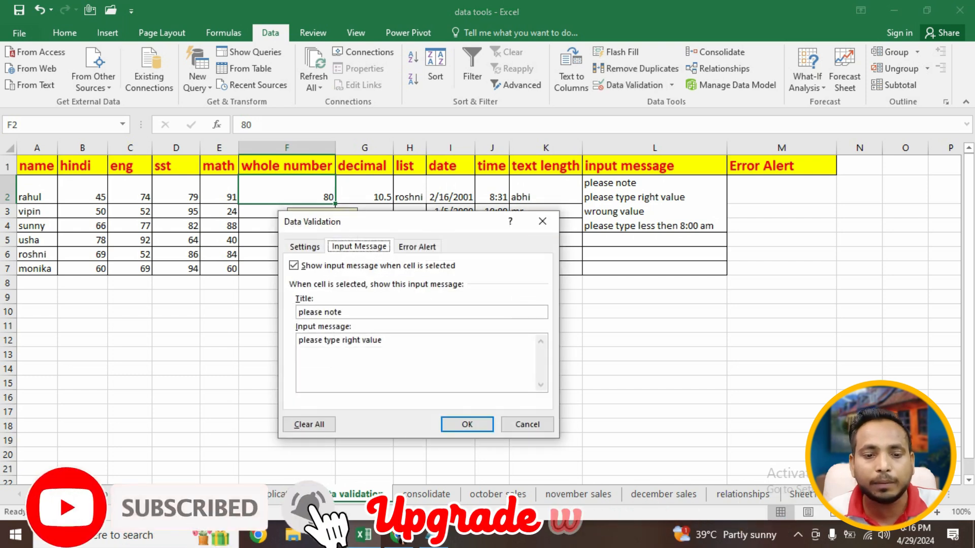
{"action": "key", "text": "Escape"}
{"action": "left_click", "coordinate": [546, 283]}
{"action": "left_click", "coordinate": [654, 204]}
{"action": "left_click", "coordinate": [781, 190]}
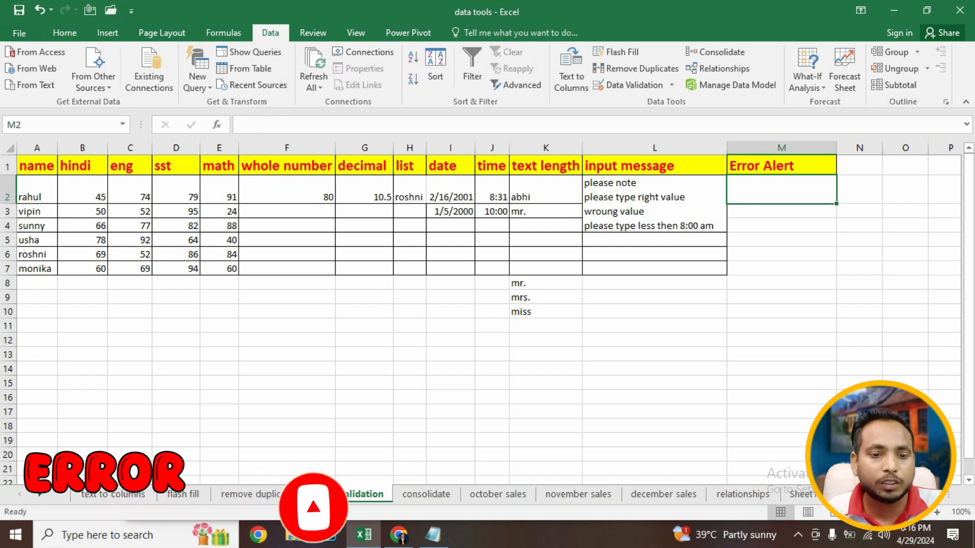
{"action": "left_click", "coordinate": [287, 190]}
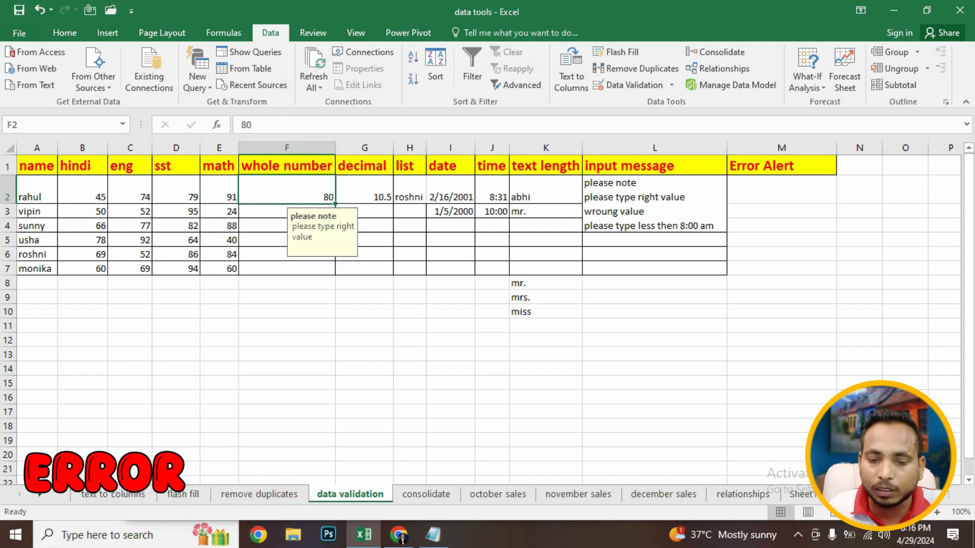
- Try entering 150 in F2, then cancel the entry
{"action": "type", "text": "1500"}
{"action": "key", "text": "BackSpace"}
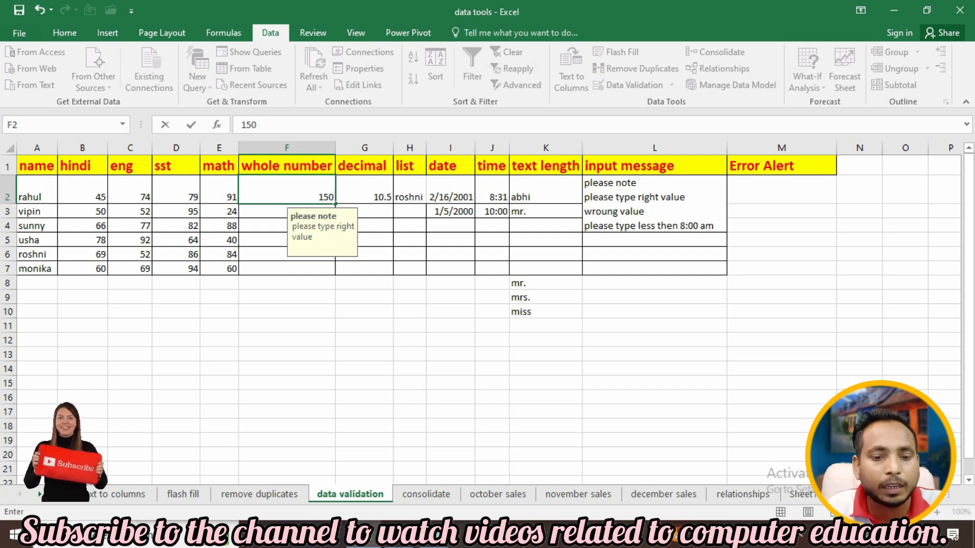
{"action": "key", "text": "Return"}
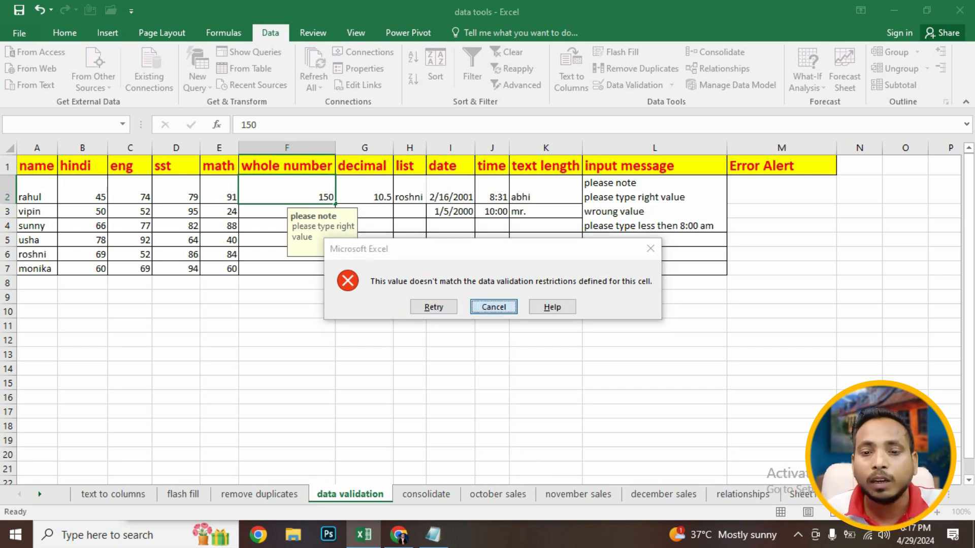
{"action": "left_click", "coordinate": [493, 307]}
- Open F2's data validation error alert settings, keep the Stop style, and enter the title wroung value
{"action": "left_click", "coordinate": [629, 85]}
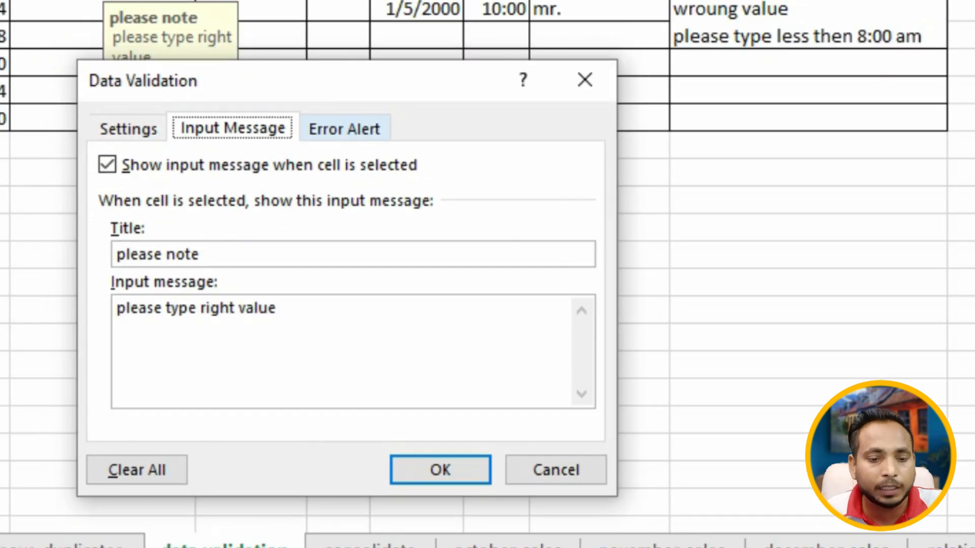
{"action": "left_click", "coordinate": [344, 129]}
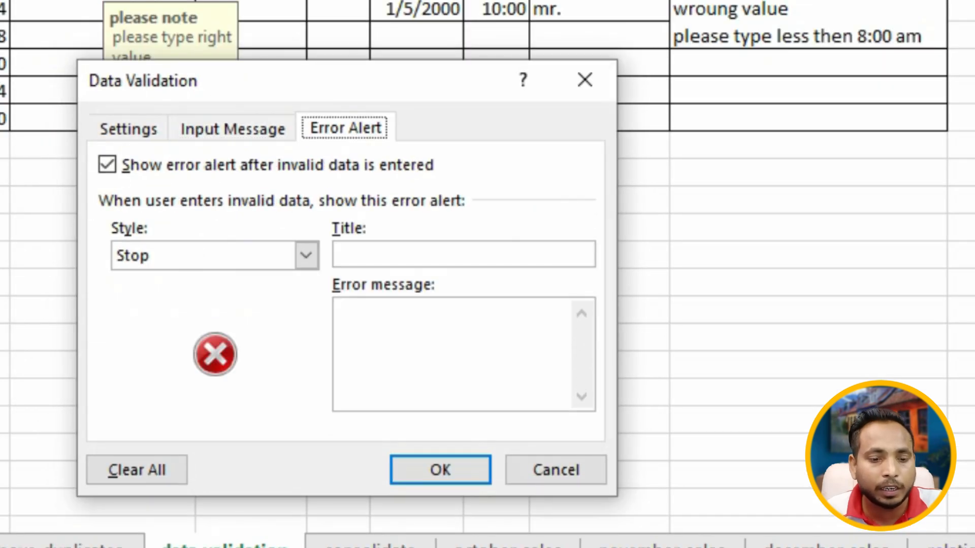
{"action": "left_click", "coordinate": [306, 255]}
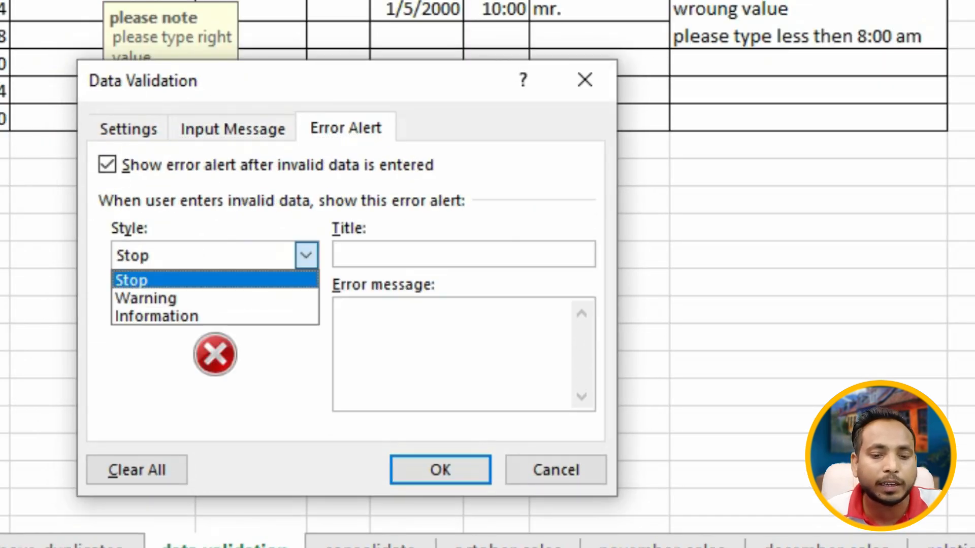
{"action": "left_click", "coordinate": [203, 279]}
{"action": "left_click", "coordinate": [341, 255]}
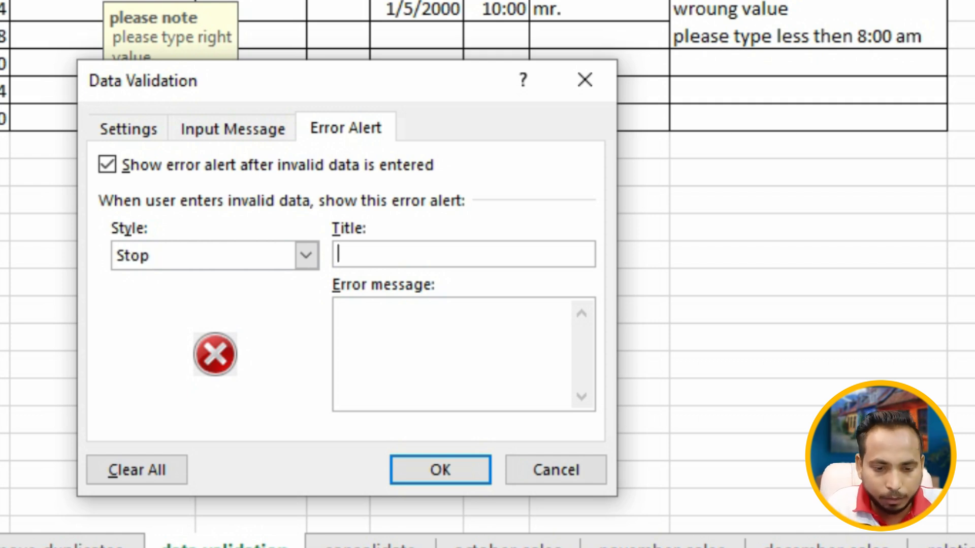
{"action": "type", "text": "p"}
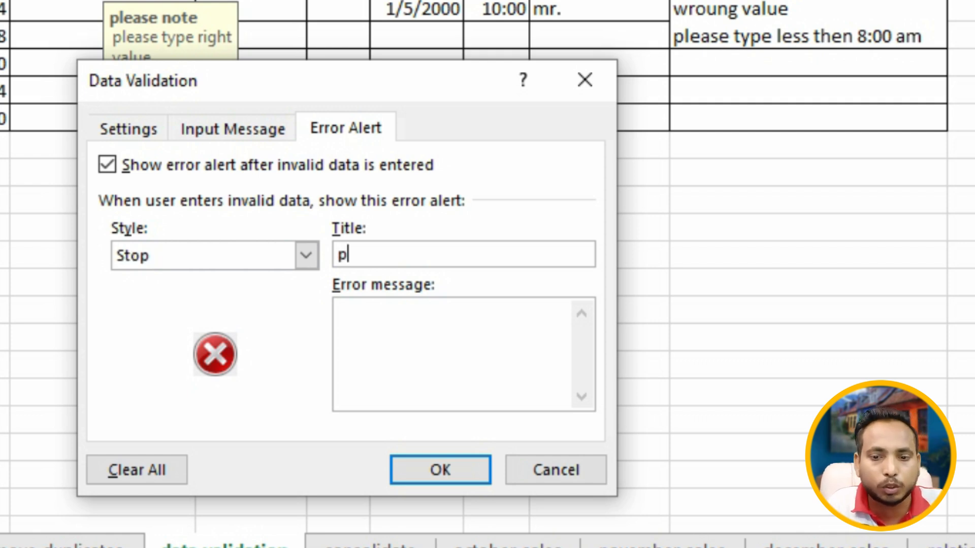
{"action": "key", "text": "BackSpace"}
{"action": "type", "text": "w"}
{"action": "type", "text": "roung value"}
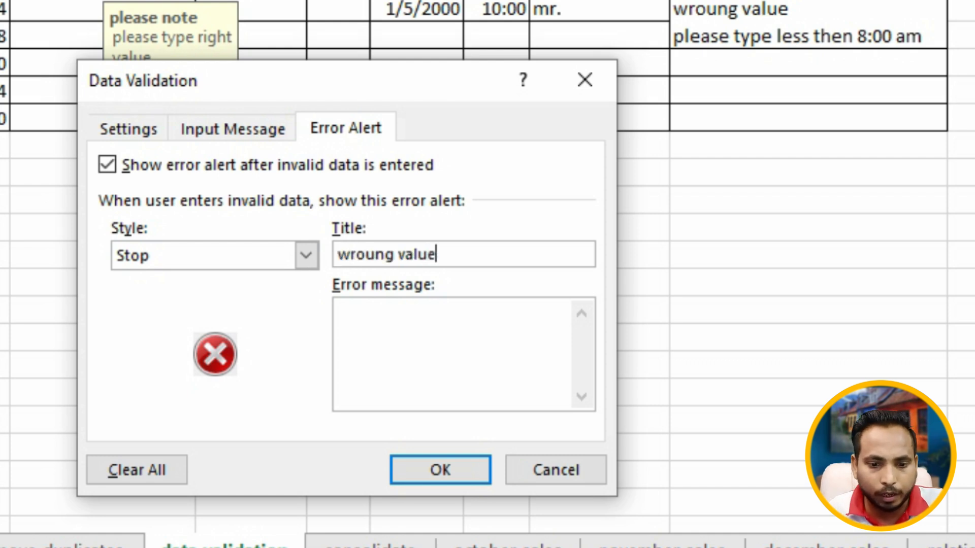
- Enter the error message please type right value and apply the validation
{"action": "left_click", "coordinate": [338, 310]}
{"action": "type", "text": "please type right v"}
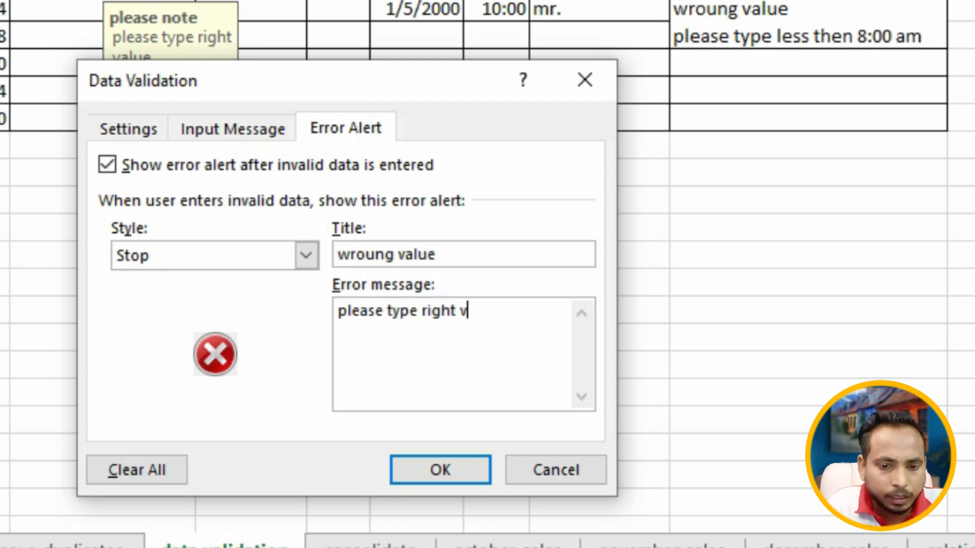
{"action": "type", "text": "alue"}
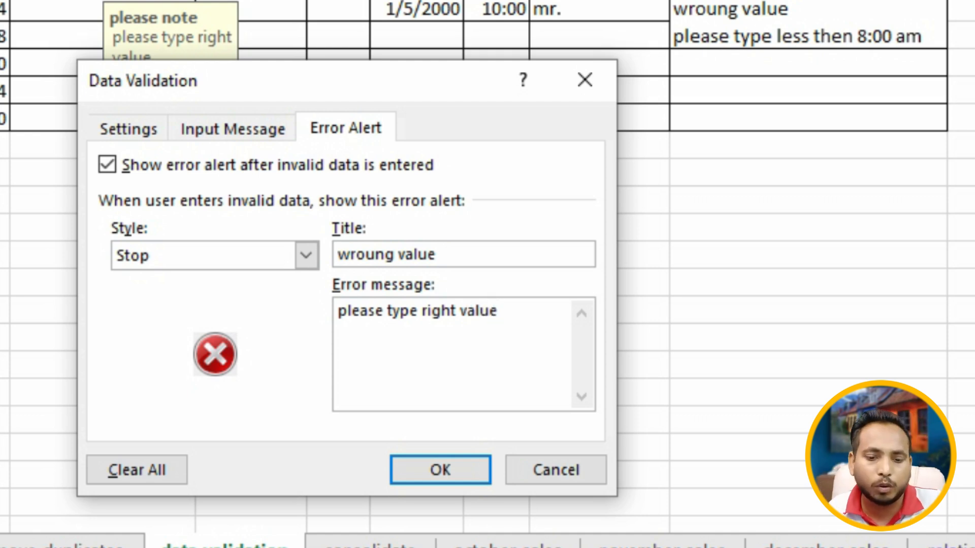
{"action": "key", "text": "Return"}
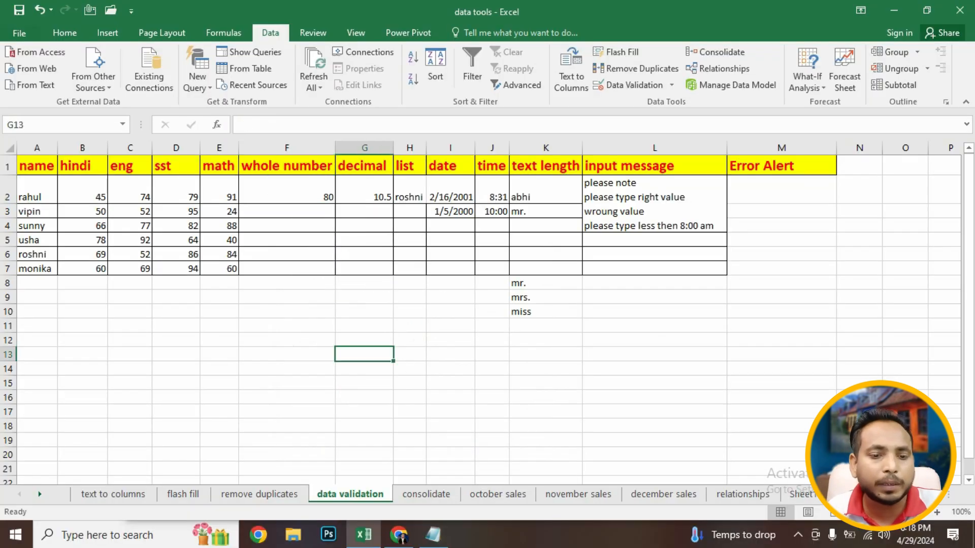
- Try entering 150 in F2 to test the error alert, then cancel the entry
{"action": "left_click", "coordinate": [286, 190]}
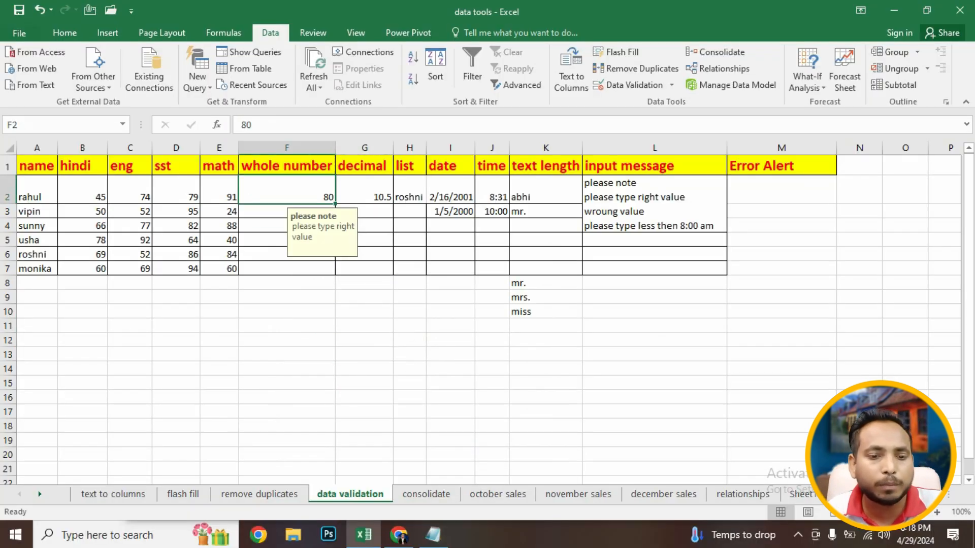
{"action": "type", "text": "150"}
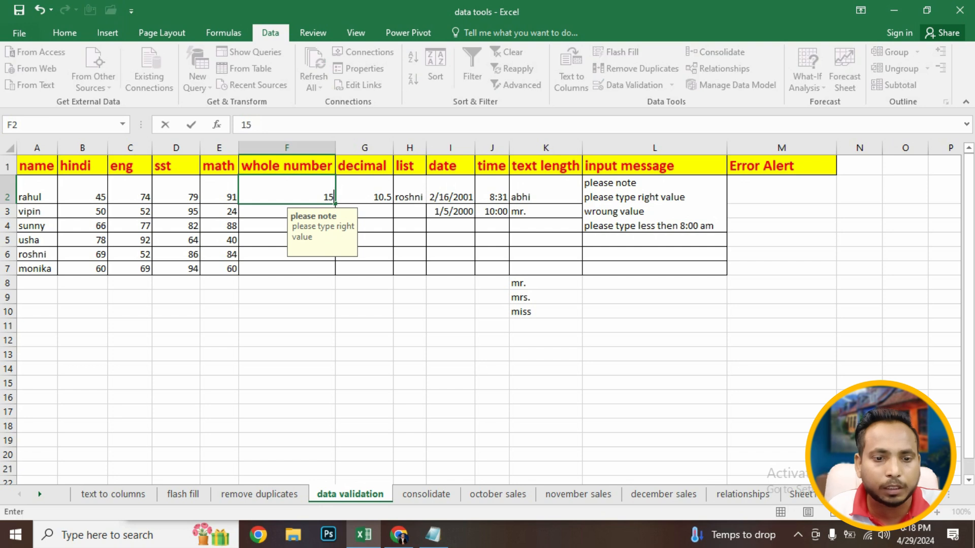
{"action": "key", "text": "Return"}
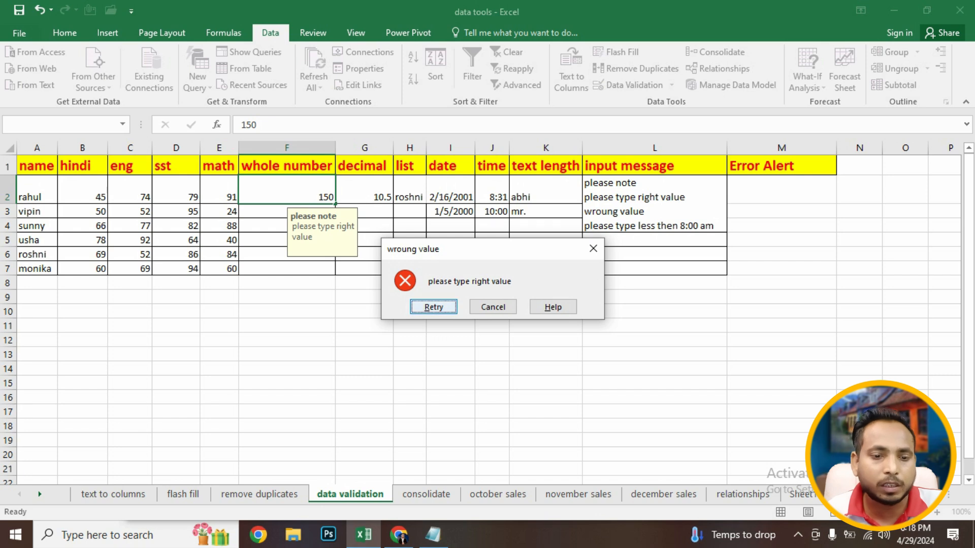
{"action": "key", "text": "Escape"}
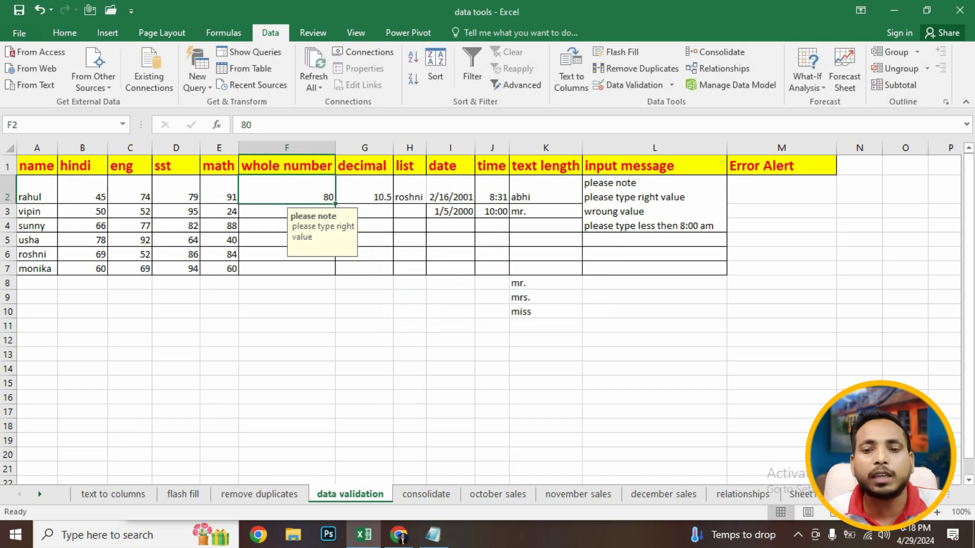
- Reopen F2's validation dialog to review the error alert, close it, and select K4
{"action": "left_click", "coordinate": [634, 86]}
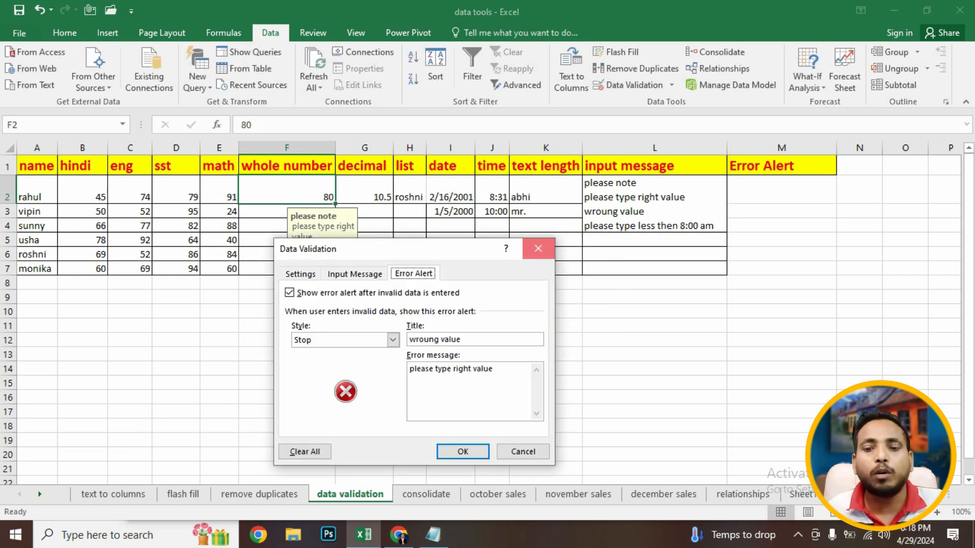
{"action": "left_click", "coordinate": [538, 248]}
{"action": "left_click", "coordinate": [546, 226]}
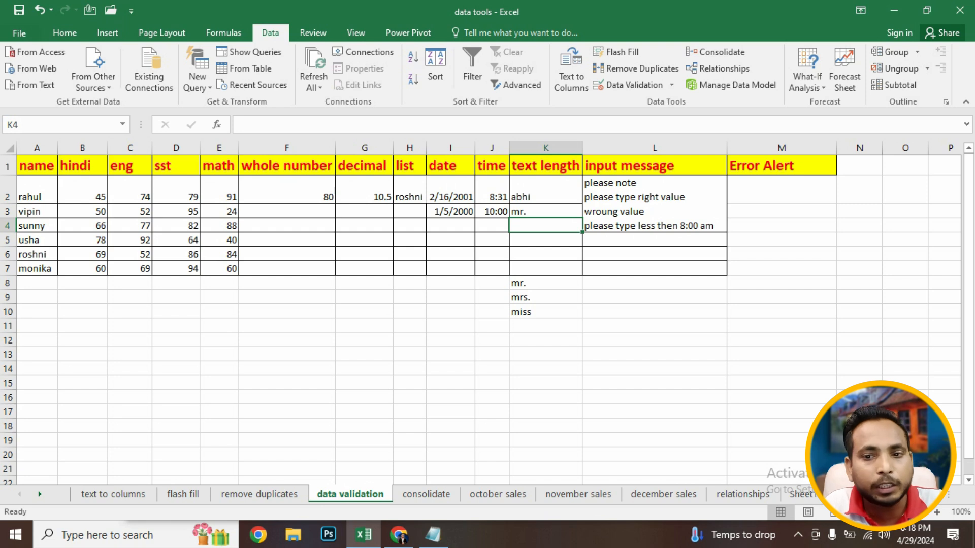